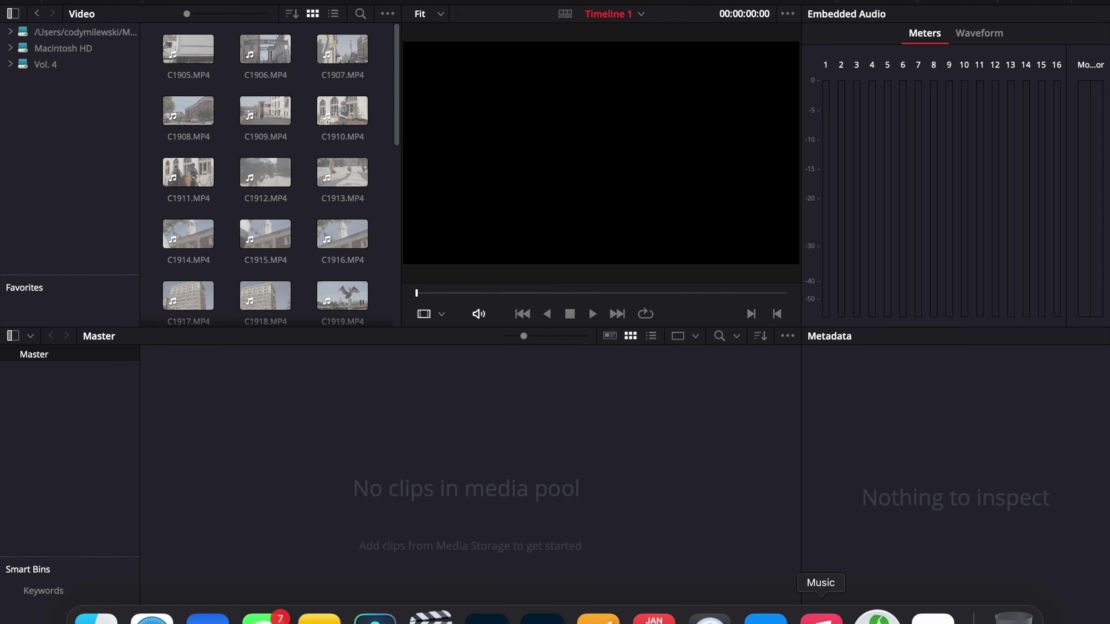
pyautogui.click(821, 617)
pyautogui.doubleClick(462, 228)
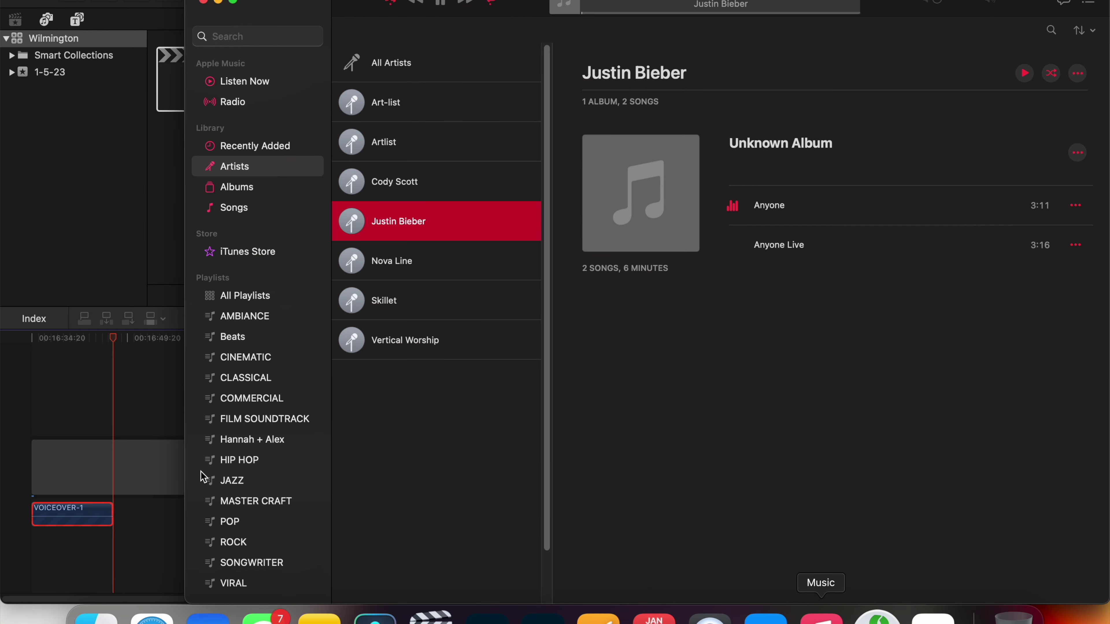
pyautogui.click(2, 386)
pyautogui.click(375, 616)
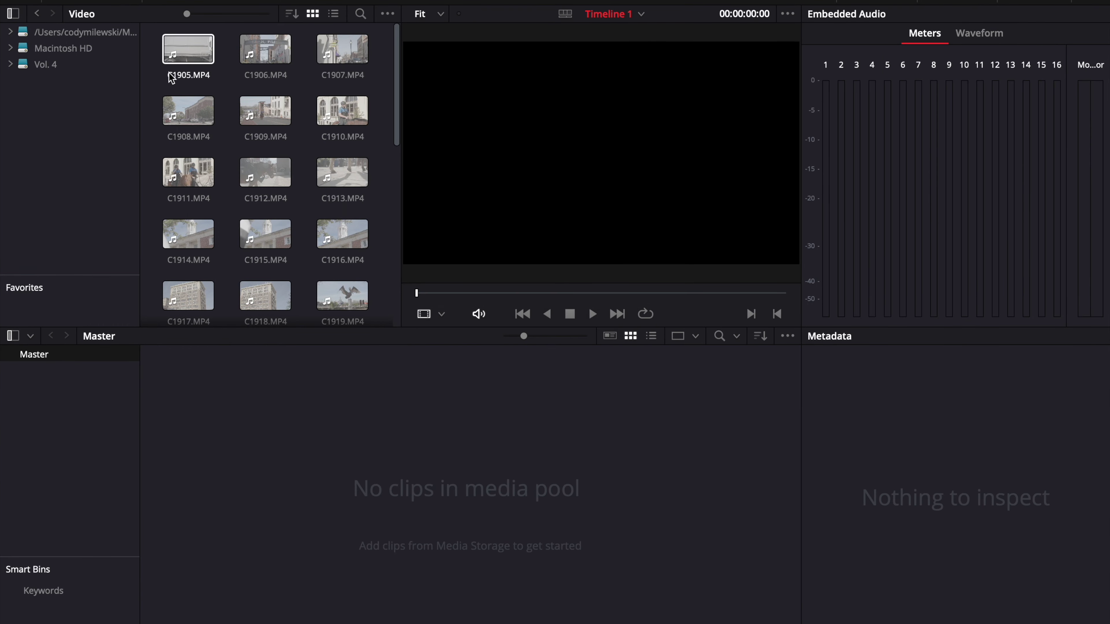
# - Add all the video clips from the media storage to the Master bin of the media pool
pyautogui.click(195, 78)
pyautogui.press('super+a')
pyautogui.moveTo(201, 81); pyautogui.dragTo(253, 435)
pyautogui.click(612, 390)
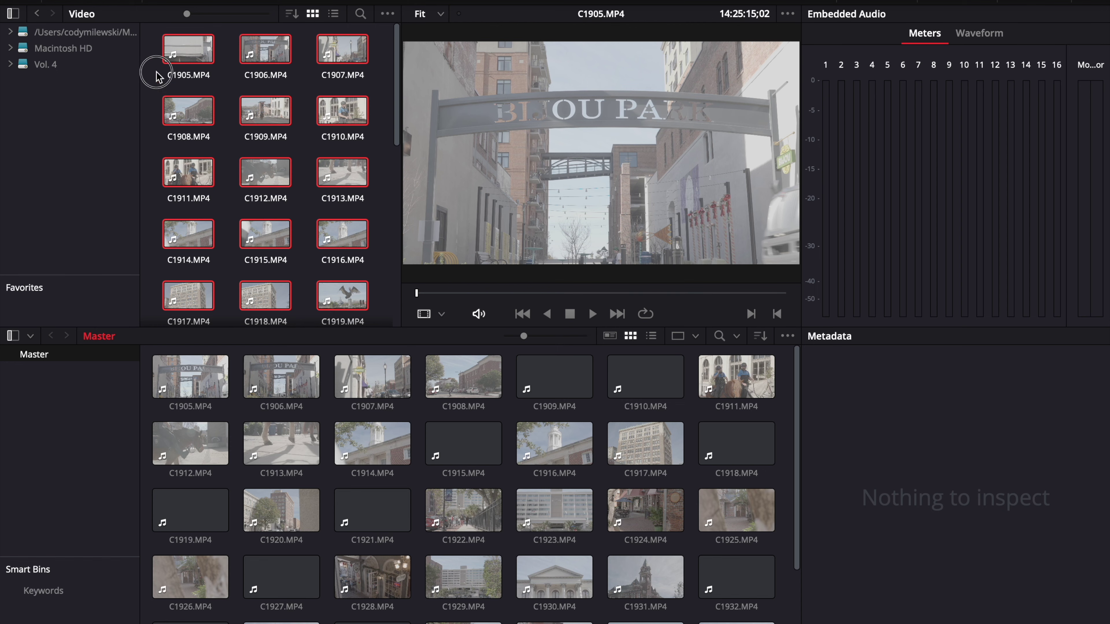
# - Open the project settings and set the color science to DaVinci YRGB under Color Management
pyautogui.click(139, 1)
pyautogui.click(228, 298)
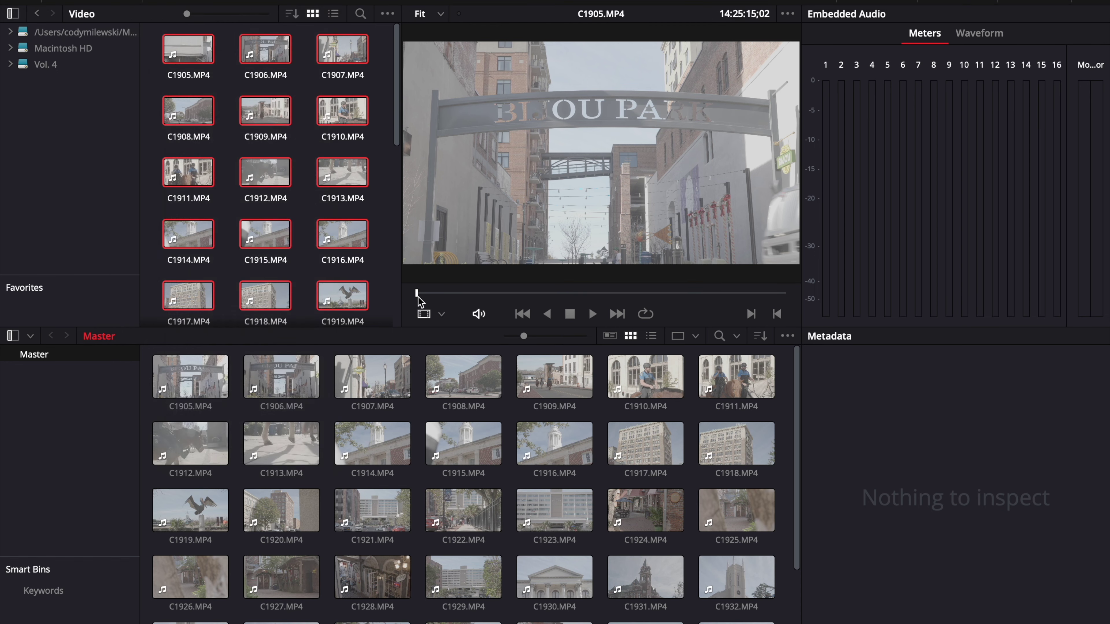
pyautogui.click(283, 158)
pyautogui.click(603, 117)
pyautogui.click(288, 125)
pyautogui.click(549, 116)
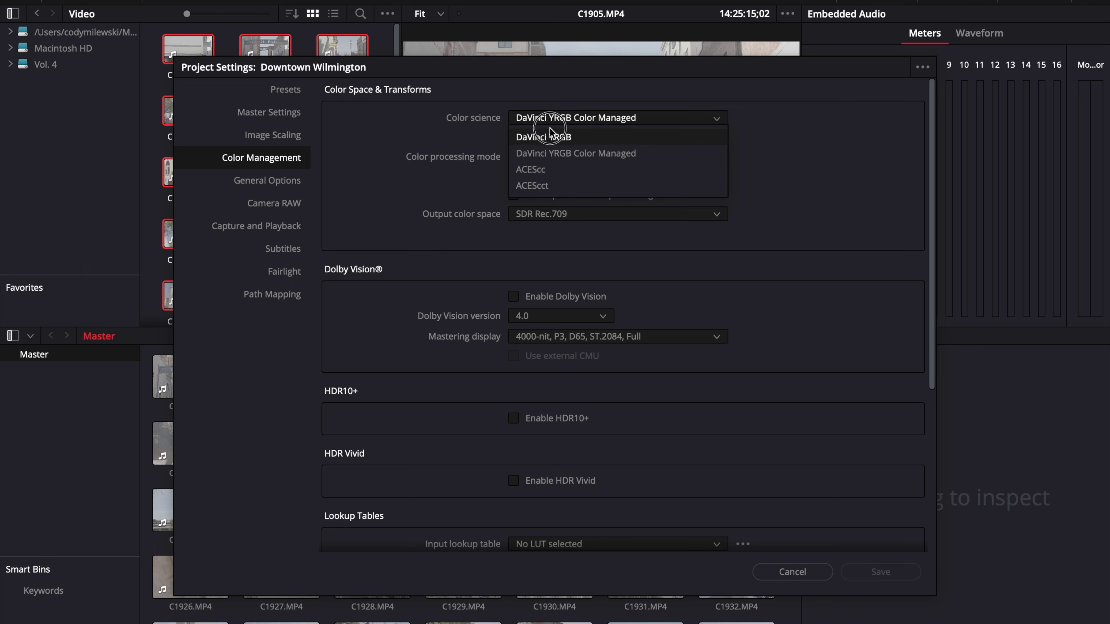
pyautogui.click(557, 137)
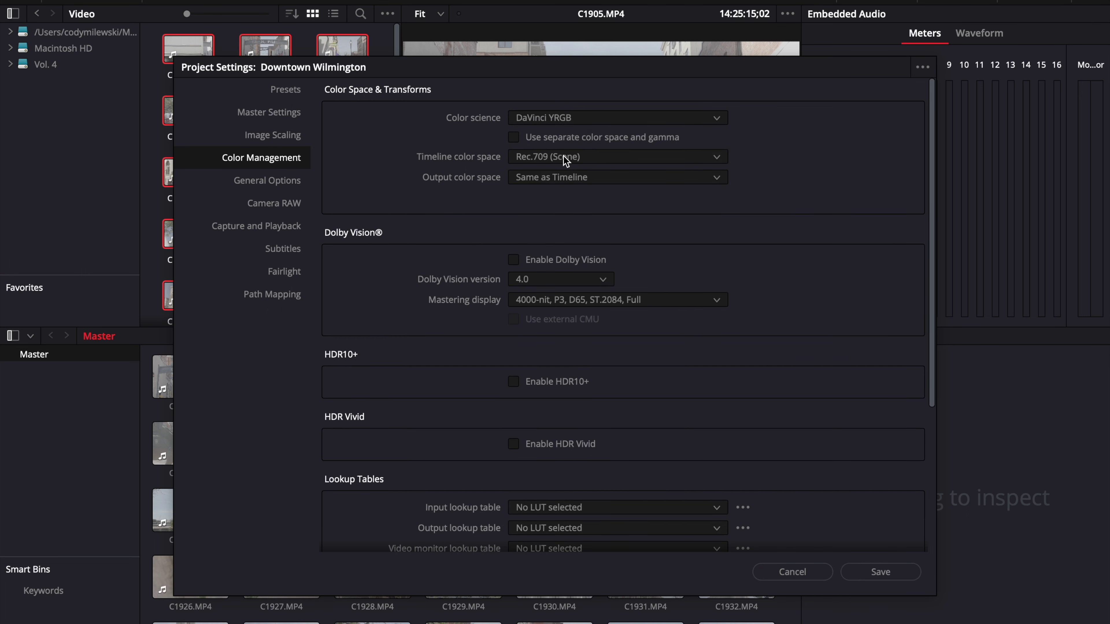
# - Load the Standard preset into the current project's settings
pyautogui.click(288, 91)
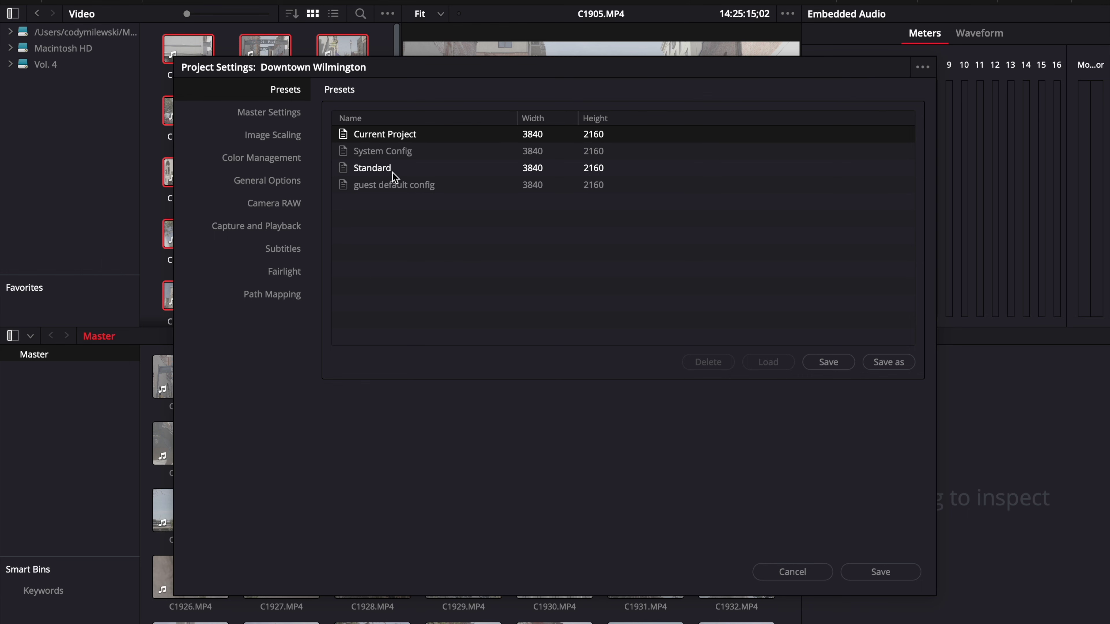
pyautogui.doubleClick(384, 170)
pyautogui.click(671, 368)
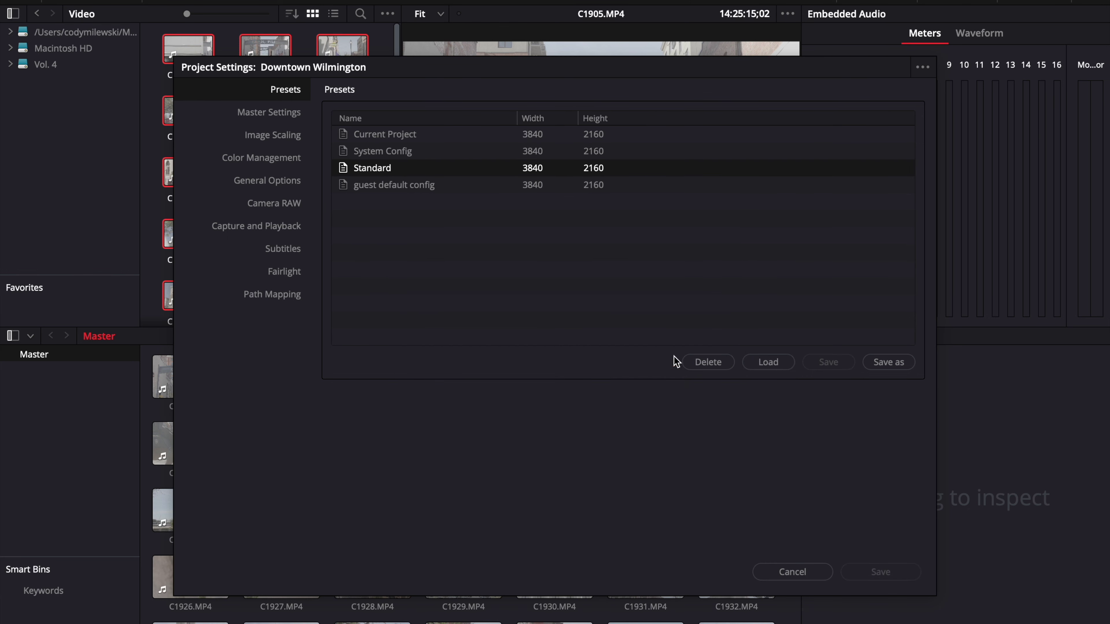
# - Review the preset's color management, including 3D lookup table interpolation and broadcast safe options, and close the project settings
pyautogui.click(265, 162)
pyautogui.scroll(-5, 647, 264)
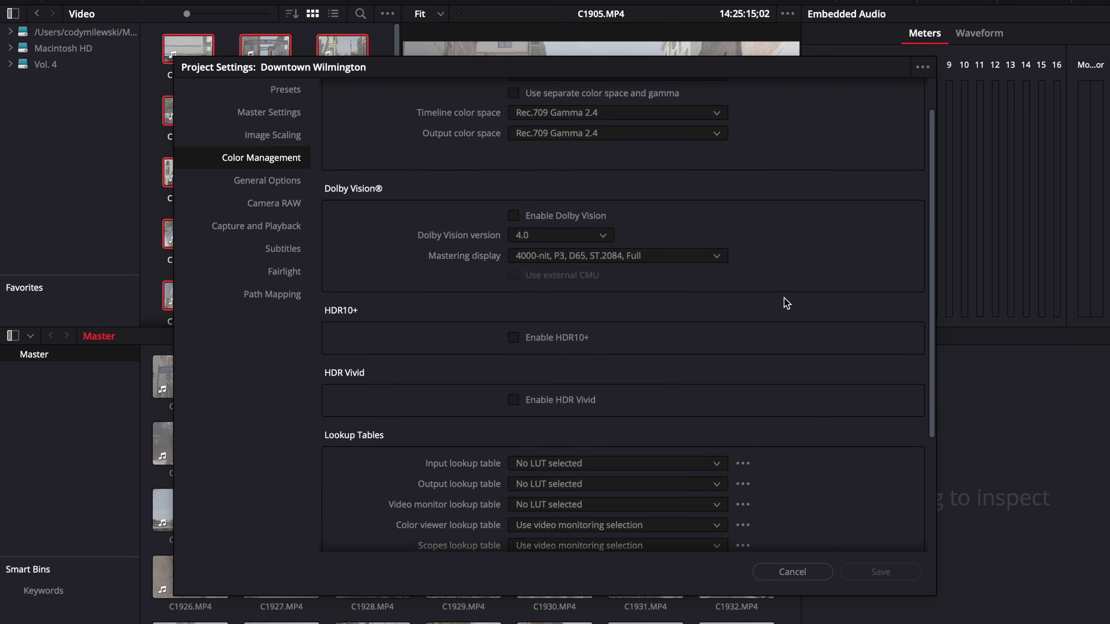
pyautogui.click(606, 402)
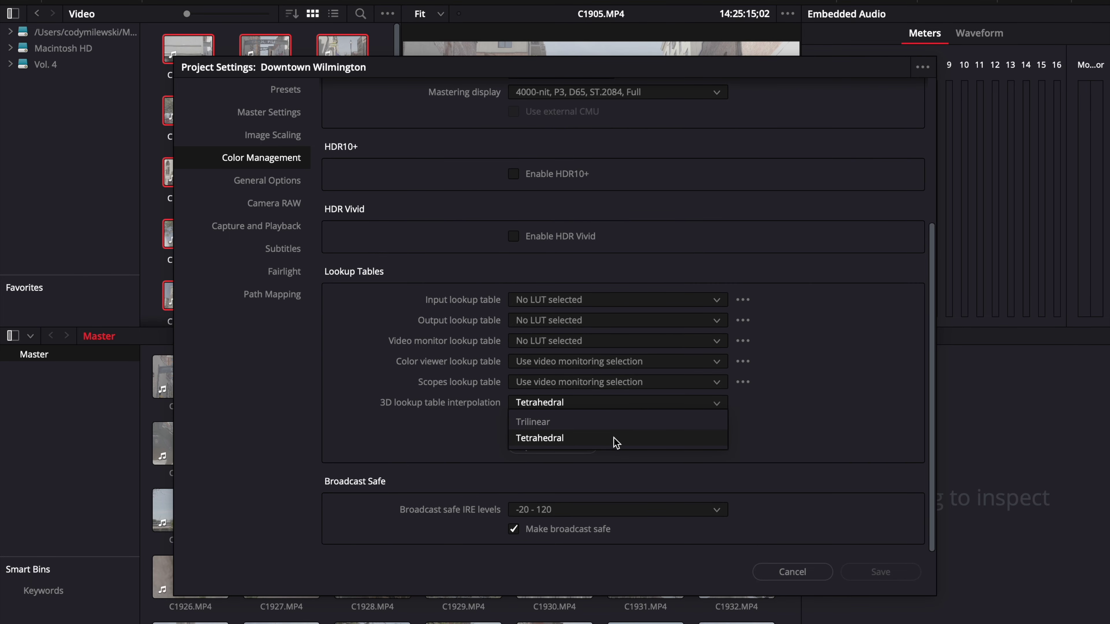
pyautogui.click(840, 467)
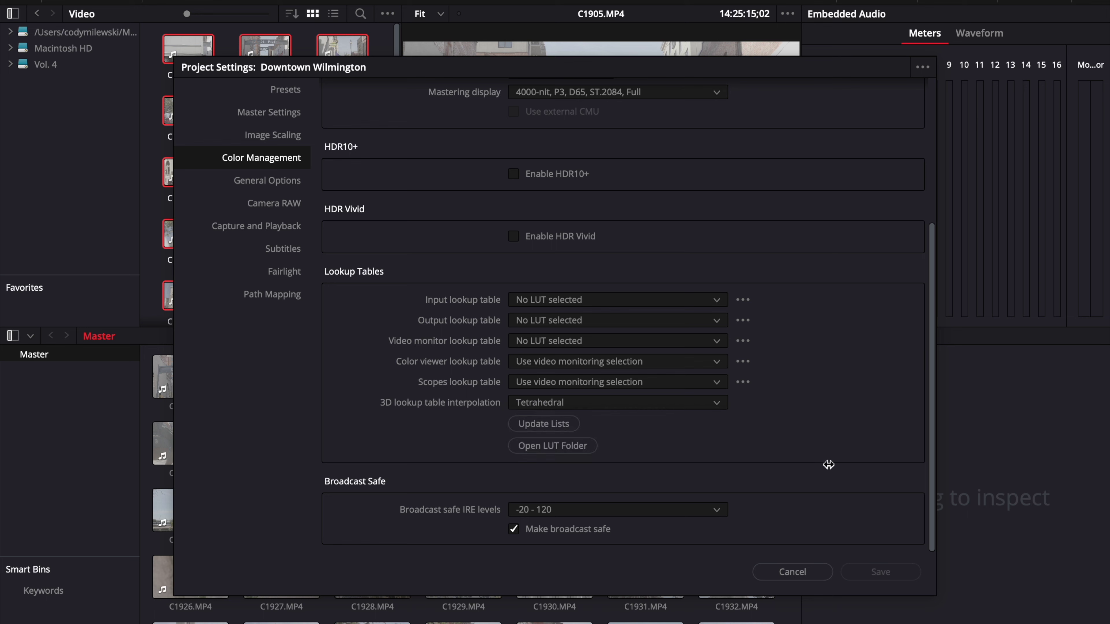
pyautogui.click(544, 531)
pyautogui.click(803, 575)
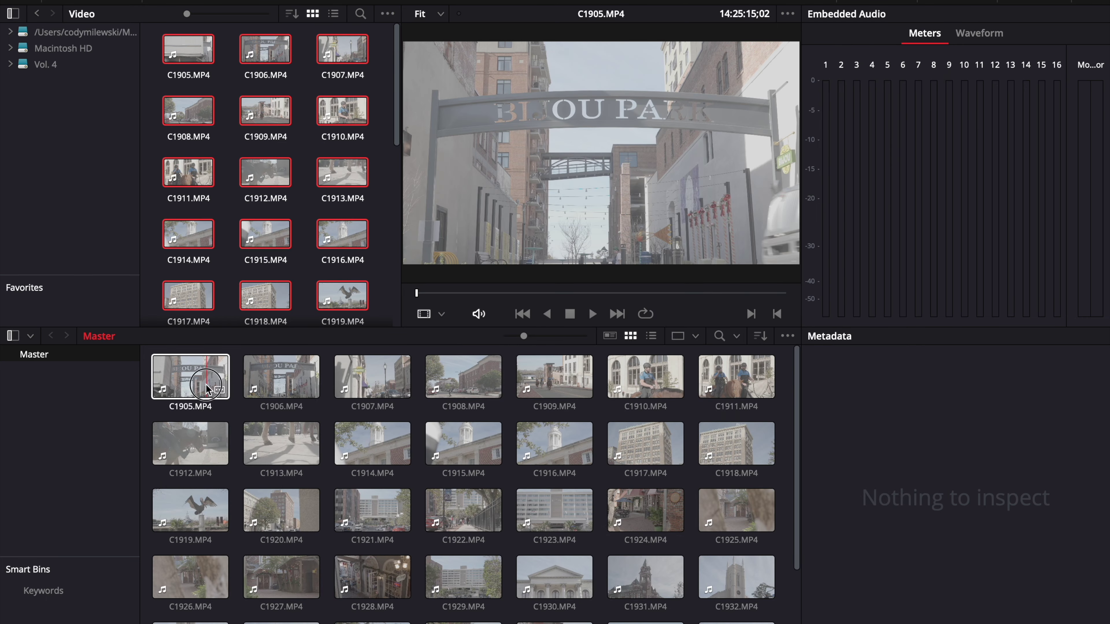
# - Set the video frame rate of all media pool clips to 23.976 in their clip attributes
pyautogui.click(205, 384)
pyautogui.press('super+a')
pyautogui.rightClick(206, 383)
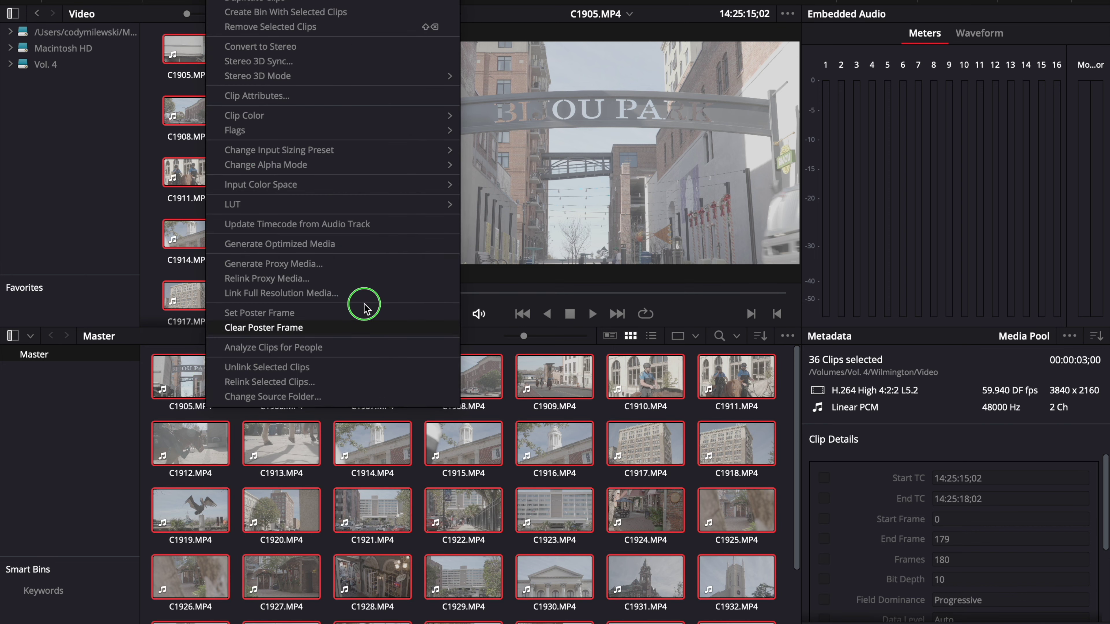
pyautogui.click(262, 95)
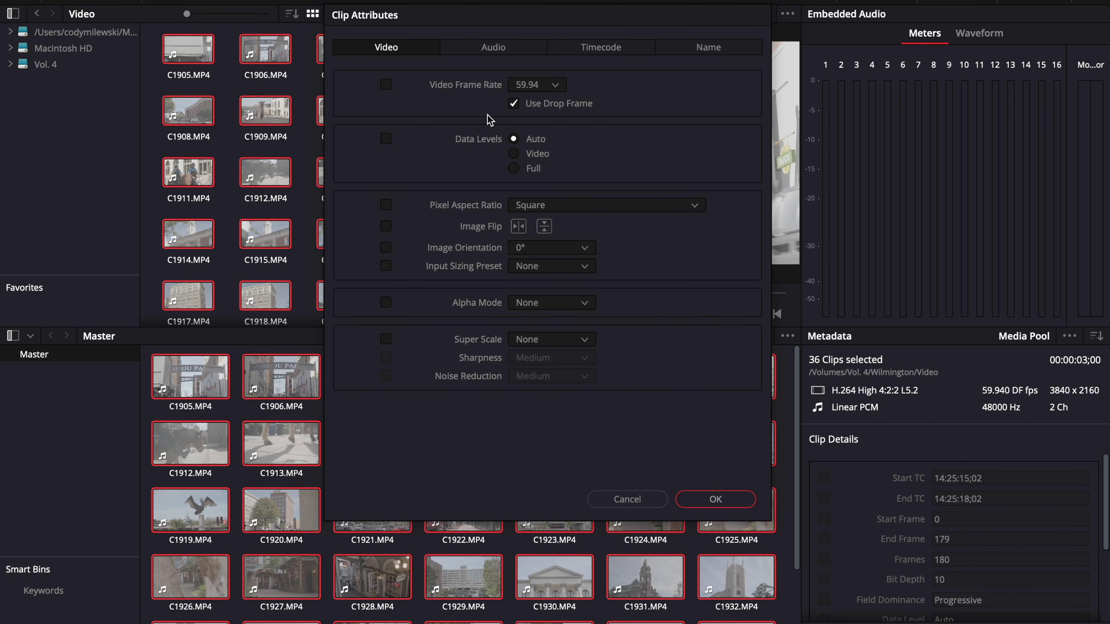
pyautogui.click(554, 86)
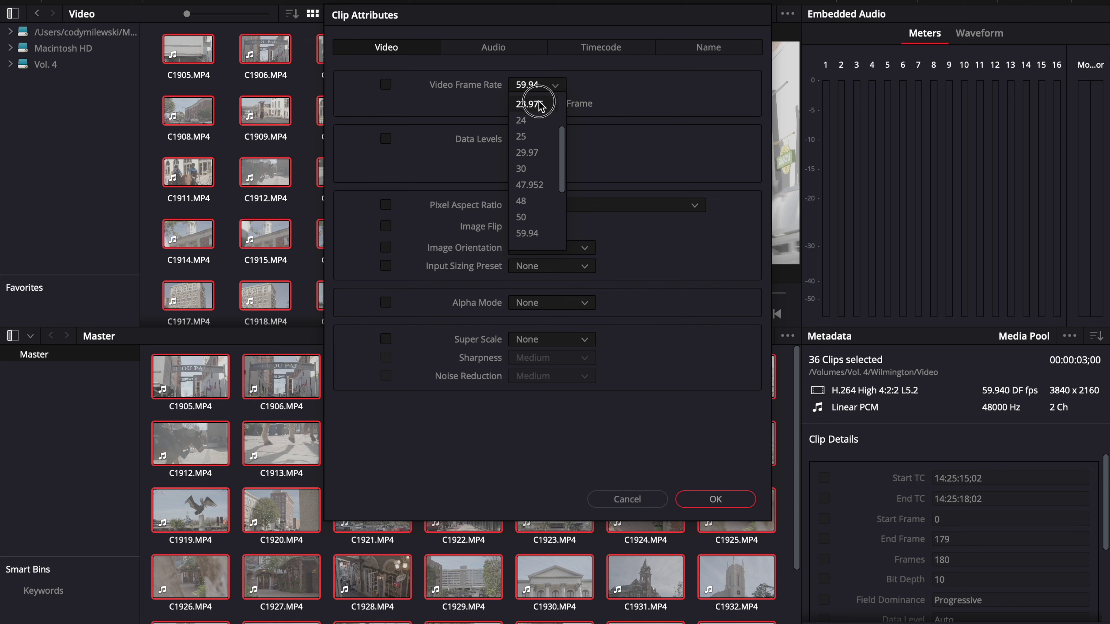
pyautogui.click(526, 104)
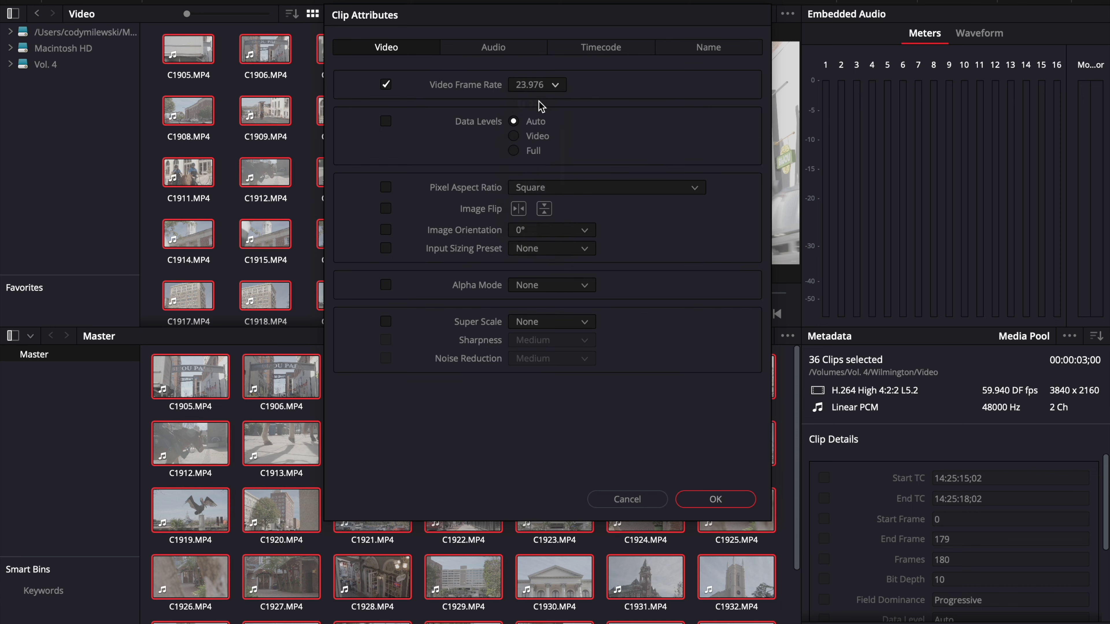
pyautogui.click(715, 500)
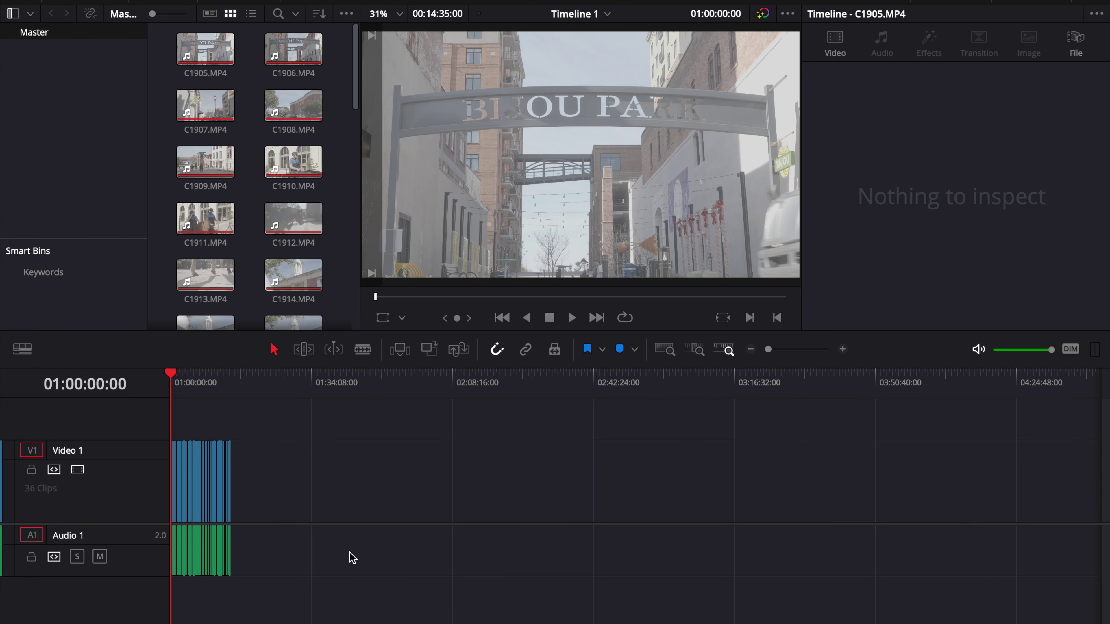
# - Delete all audio clips from the Audio 1 track and scrub through the video clips on the timeline
pyautogui.moveTo(352, 559); pyautogui.dragTo(20, 564)
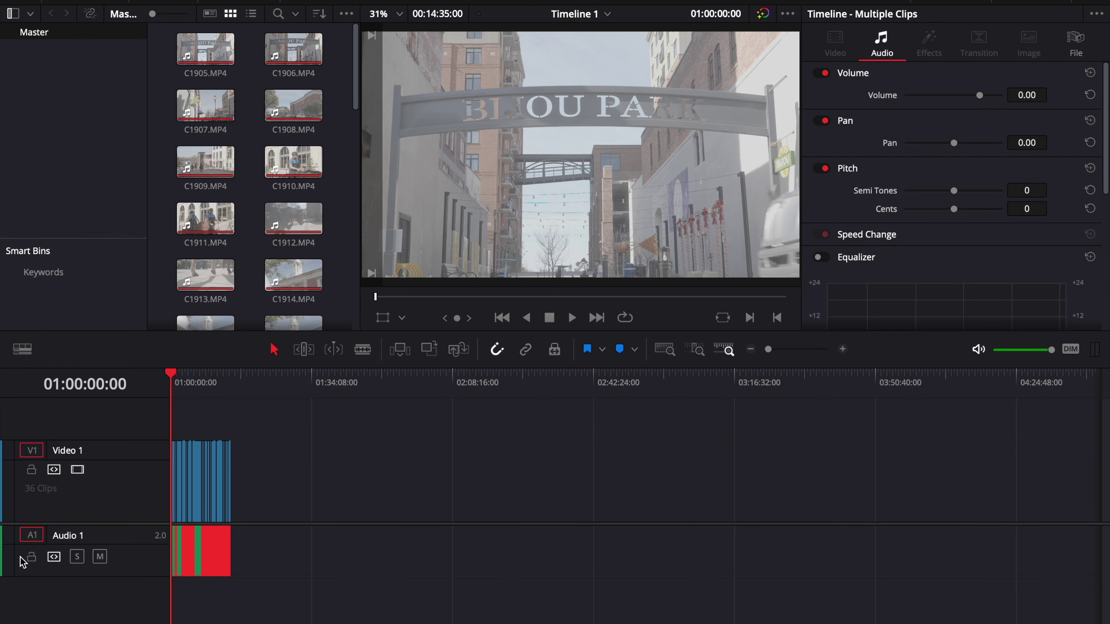
pyautogui.press('Delete')
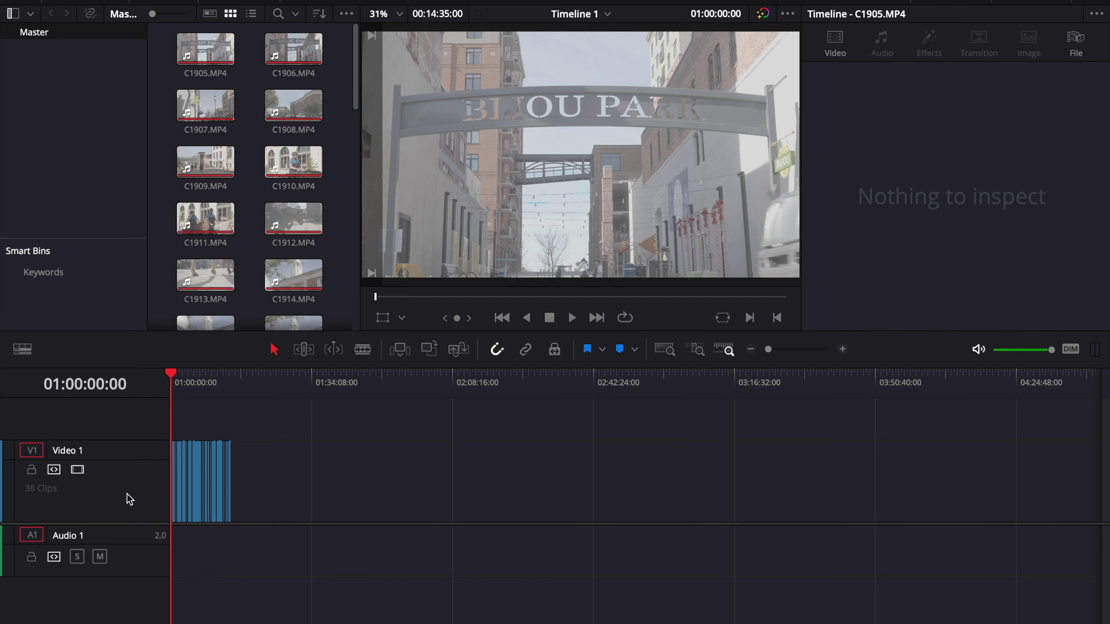
pyautogui.click(844, 350)
pyautogui.click(844, 350)
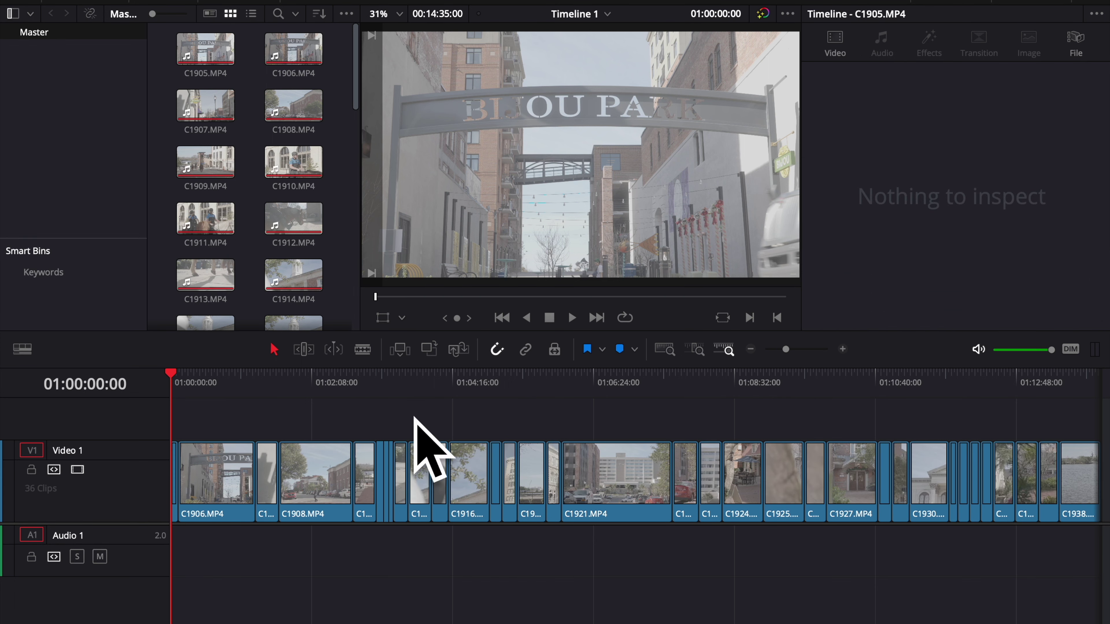
pyautogui.moveTo(171, 378); pyautogui.dragTo(780, 409)
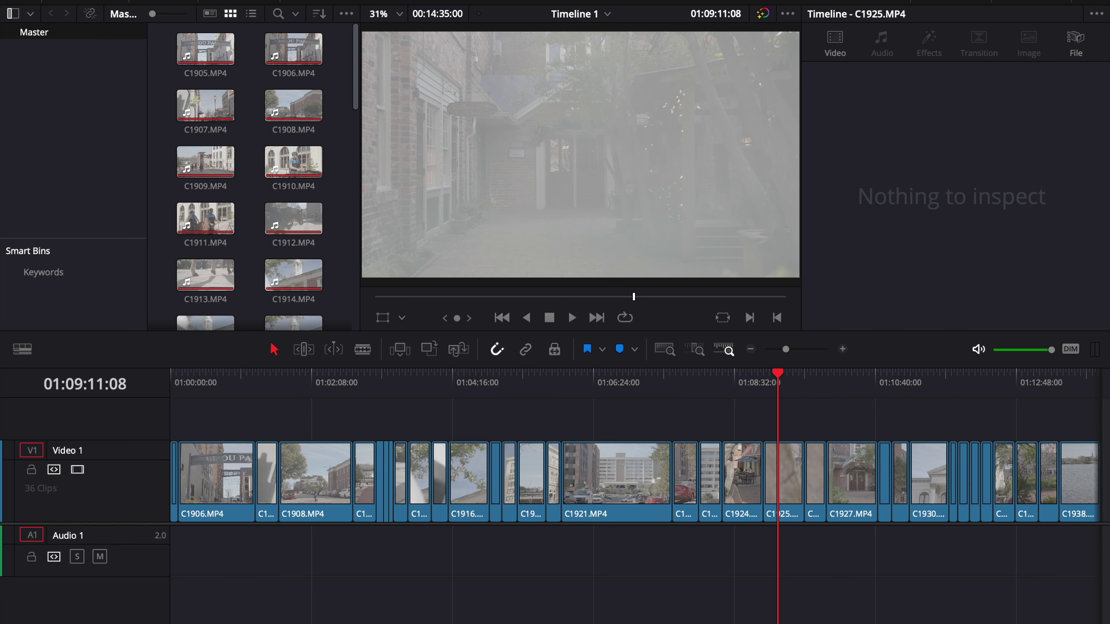
# - Switch to the Color page and browse the clip thumbnails, selecting clip 17 and clip 14
pyautogui.hotkey('shift', '6')
pyautogui.click(298, 355)
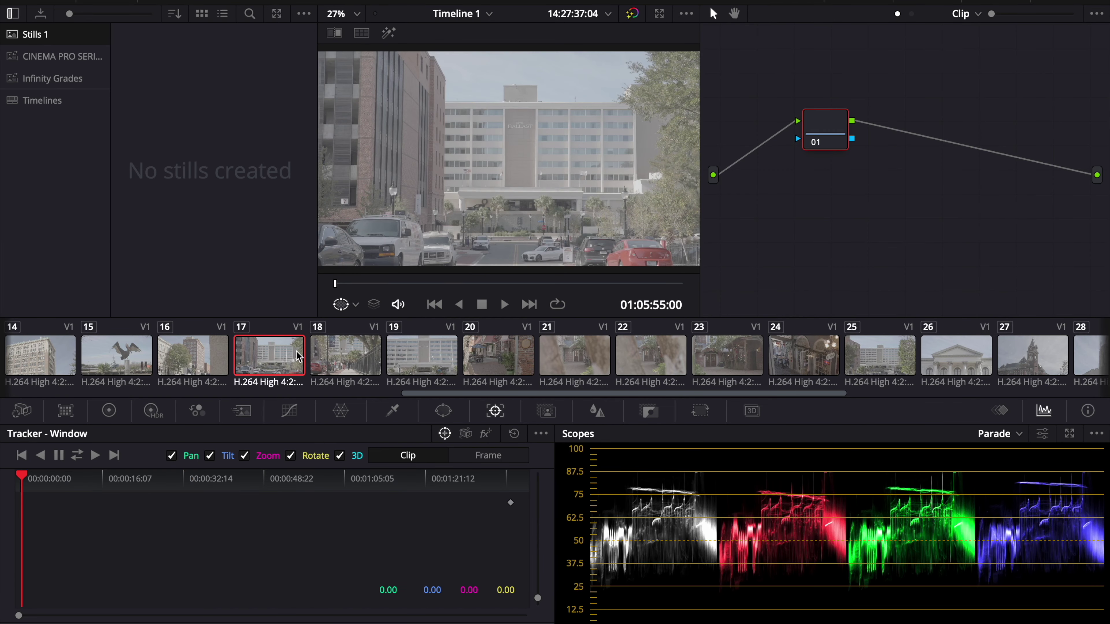
pyautogui.scroll(-3, 282, 355)
pyautogui.scroll(3, 282, 355)
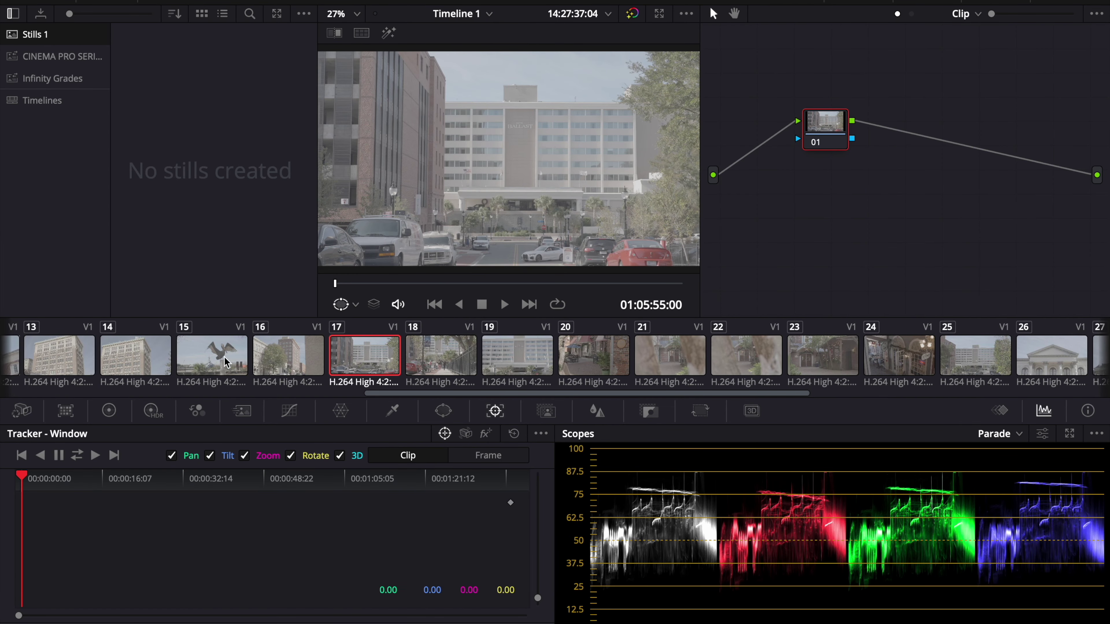
pyautogui.click(140, 354)
pyautogui.scroll(10, 137, 353)
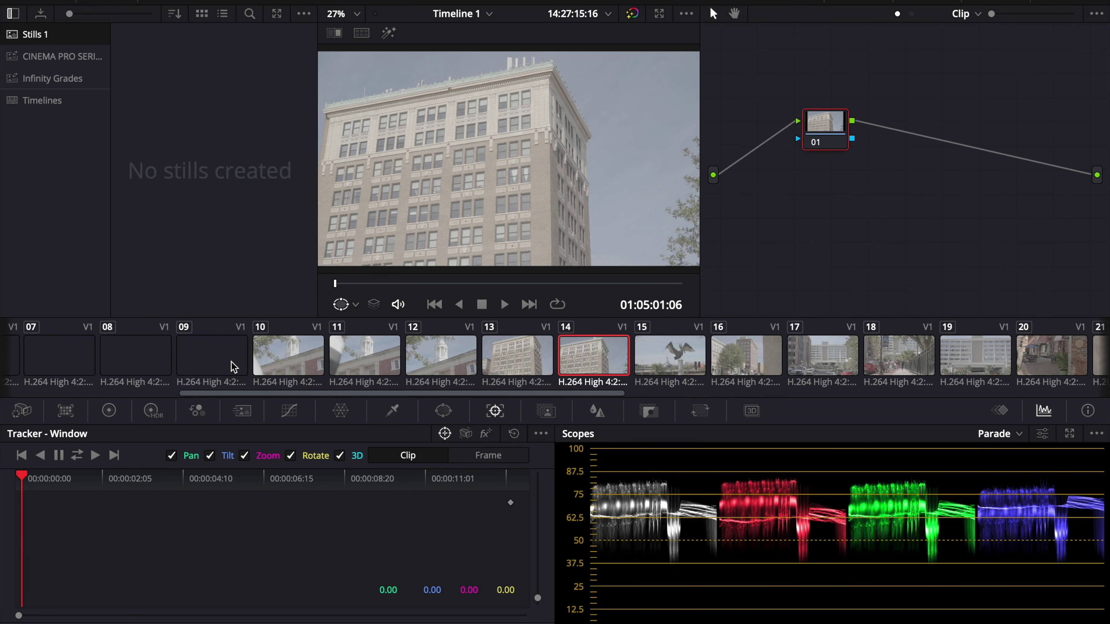
pyautogui.scroll(-10, 315, 363)
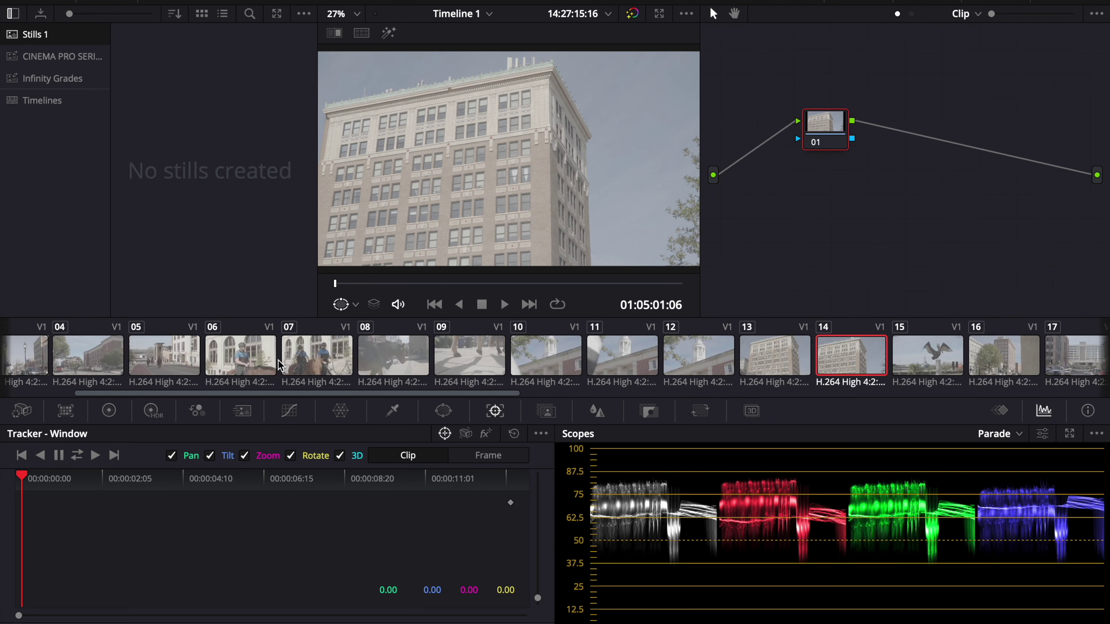
# - Review all clips in the Lightbox at a smaller thumbnail size, select clip 17 with the hotel, and close the Lightbox
pyautogui.click(1085, 1)
pyautogui.moveTo(1048, 13); pyautogui.dragTo(1019, 15)
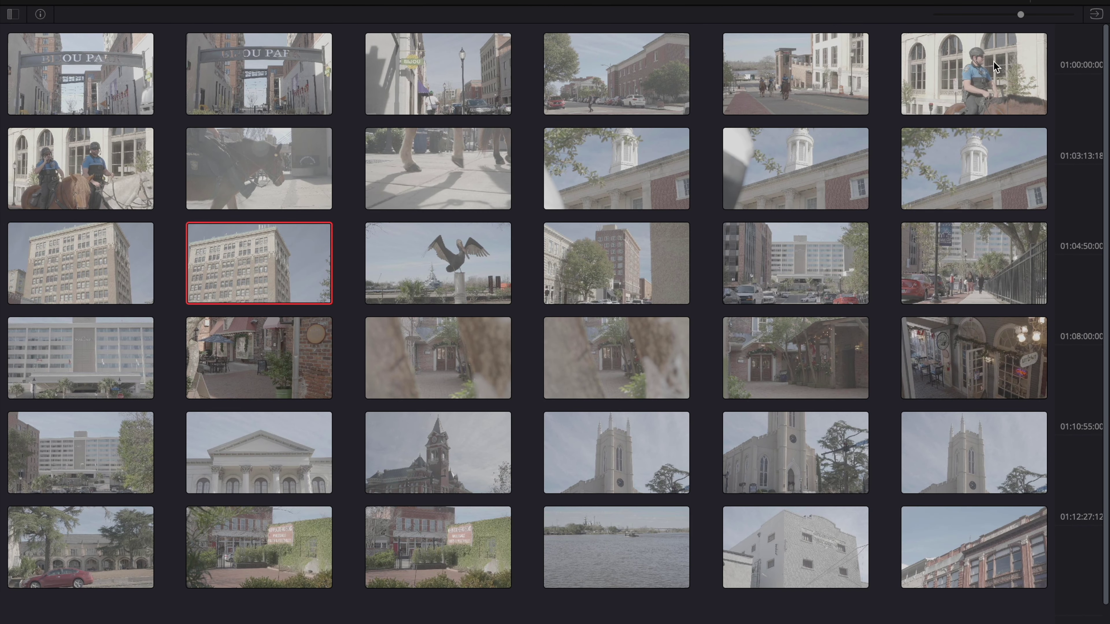
pyautogui.scroll(-1, 939, 228)
pyautogui.click(940, 235)
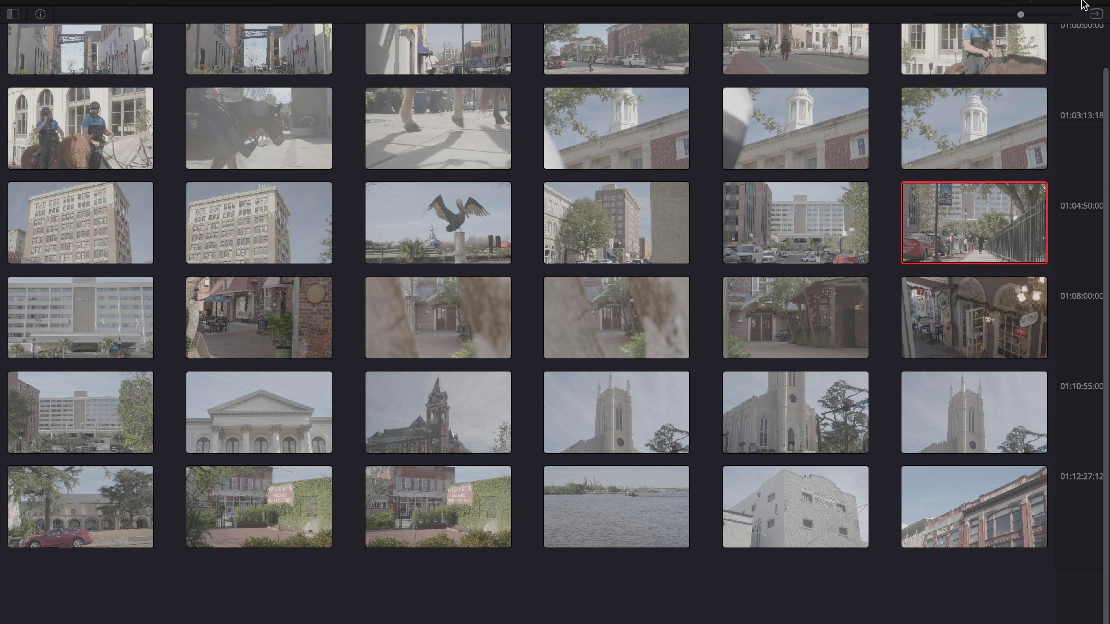
pyautogui.click(822, 224)
pyautogui.click(1078, 3)
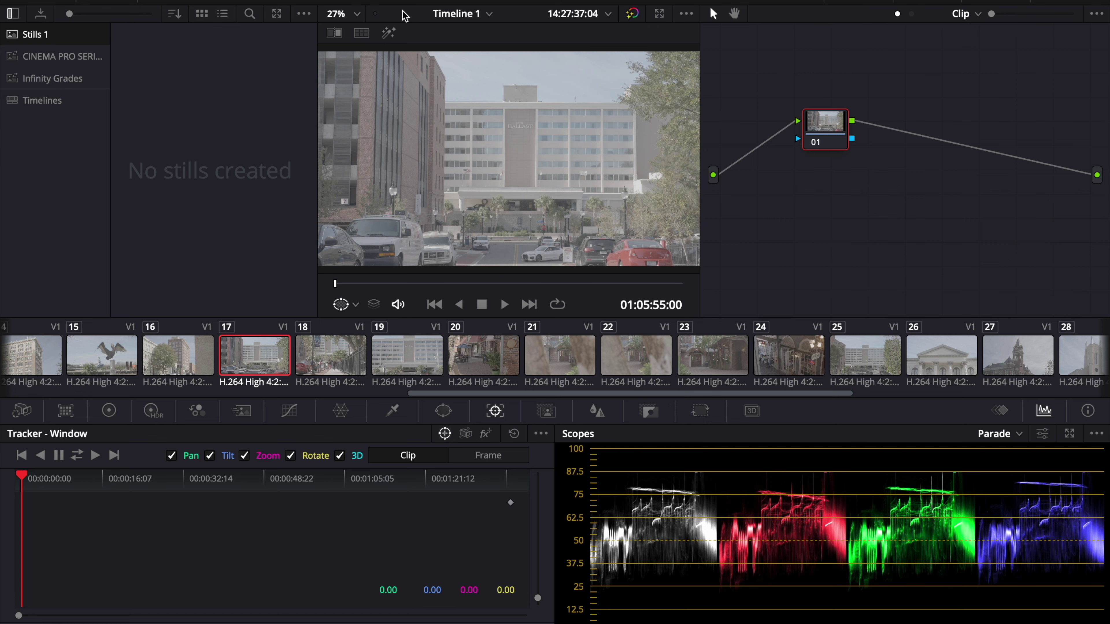
# - Hide the gallery and the clip thumbnails, widen the viewer, and place node 01 level with the graph's input and output
pyautogui.click(40, 1)
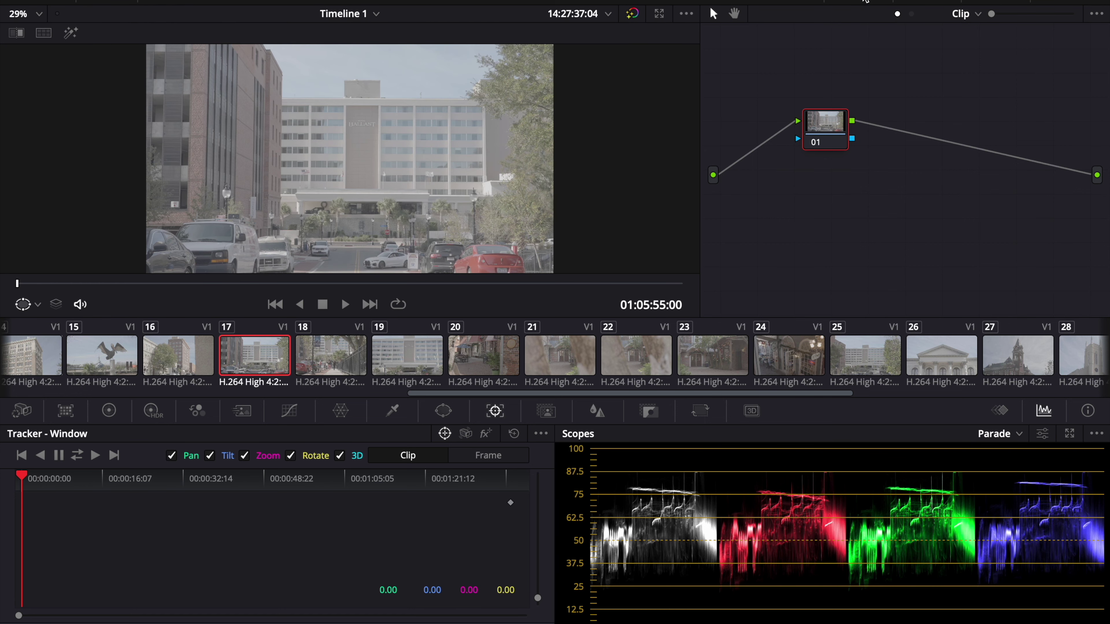
pyautogui.click(852, 2)
pyautogui.moveTo(703, 18); pyautogui.dragTo(651, 20)
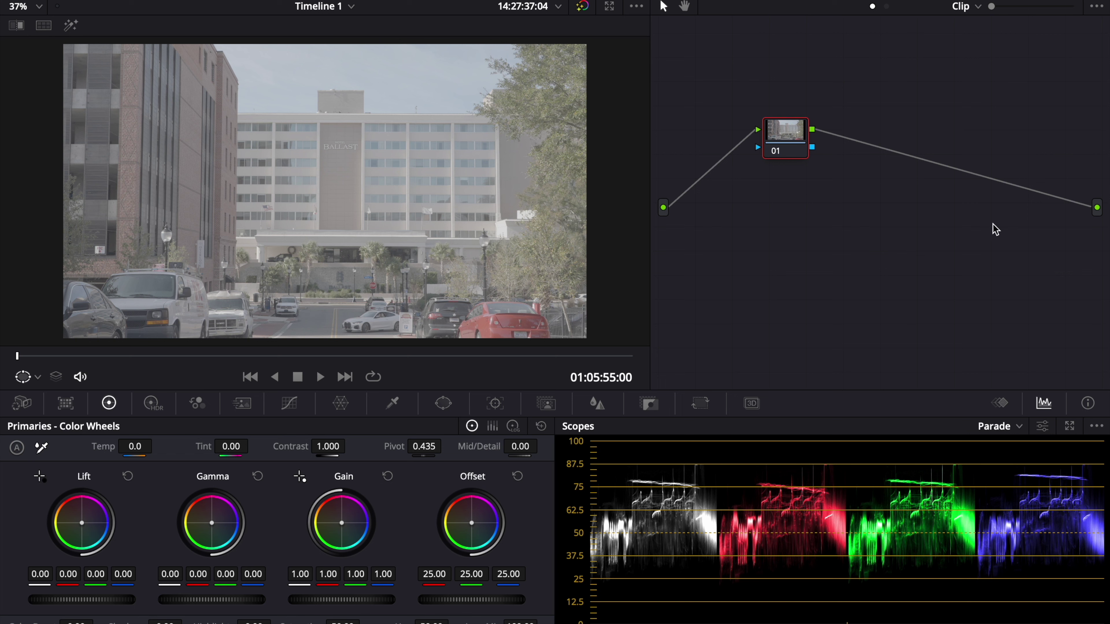
pyautogui.moveTo(794, 135); pyautogui.dragTo(787, 199)
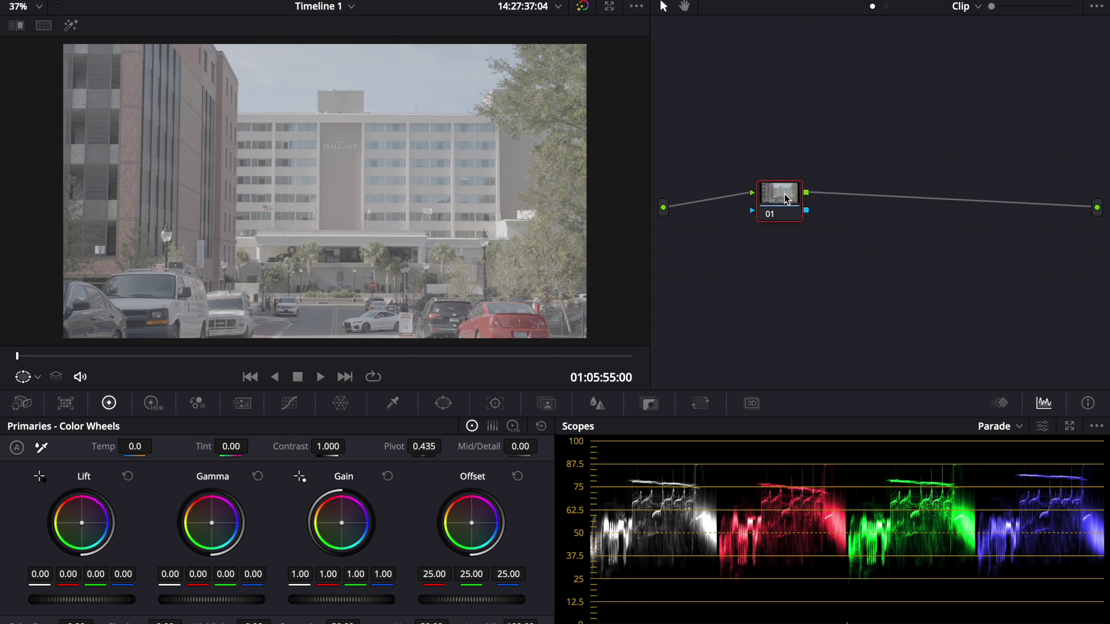
# - Add all the timeline's clips to one group and switch the node editor to Group Post-Clip
pyautogui.click(857, 0)
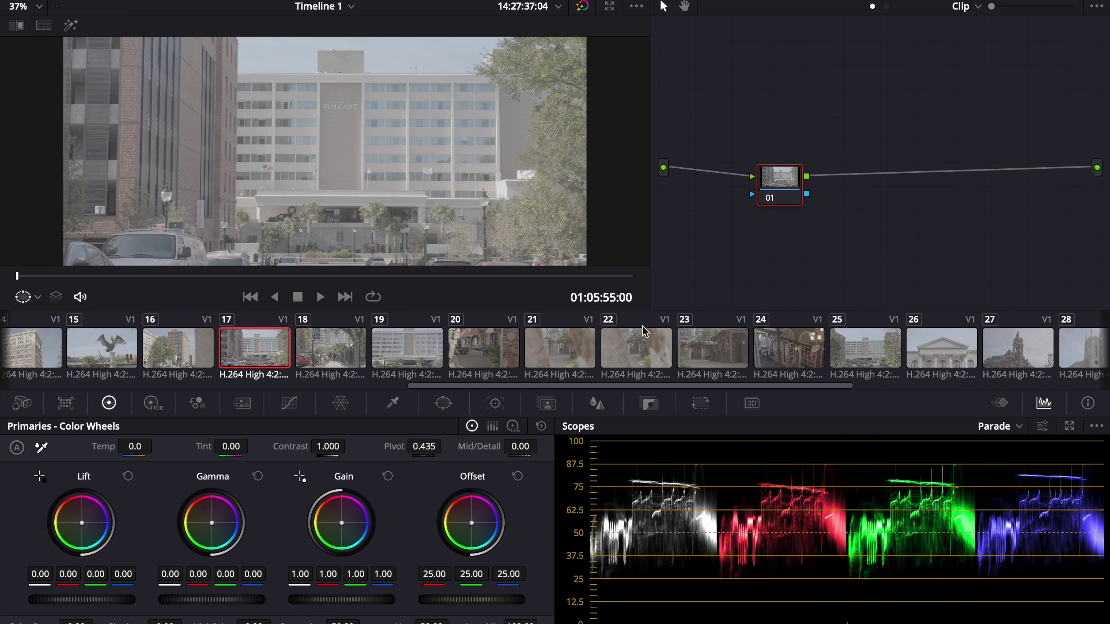
pyautogui.rightClick(256, 352)
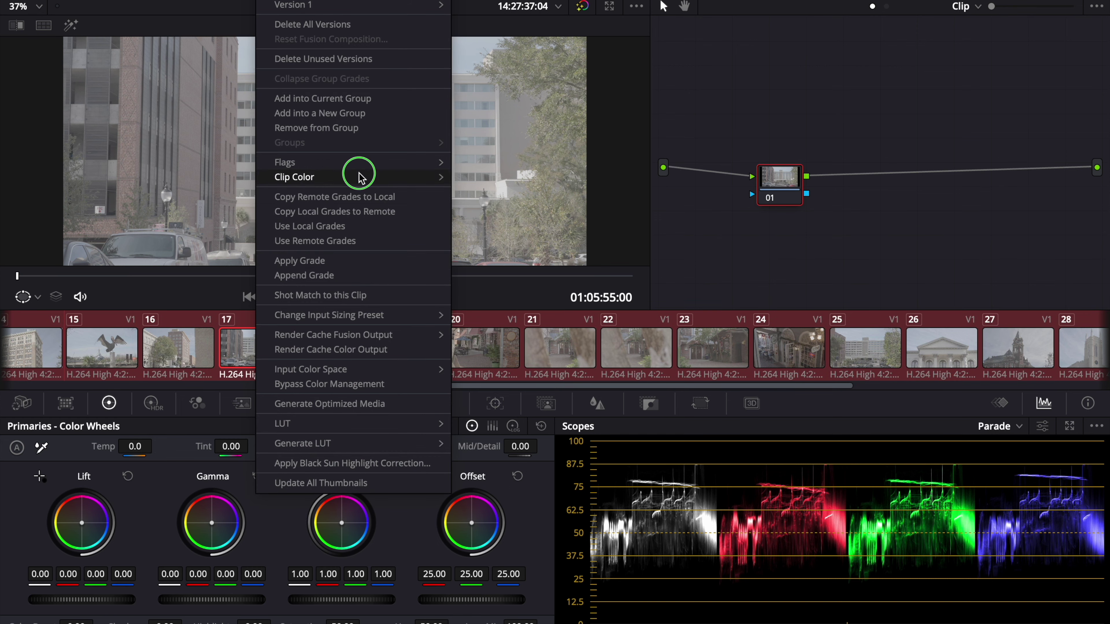
pyautogui.click(392, 98)
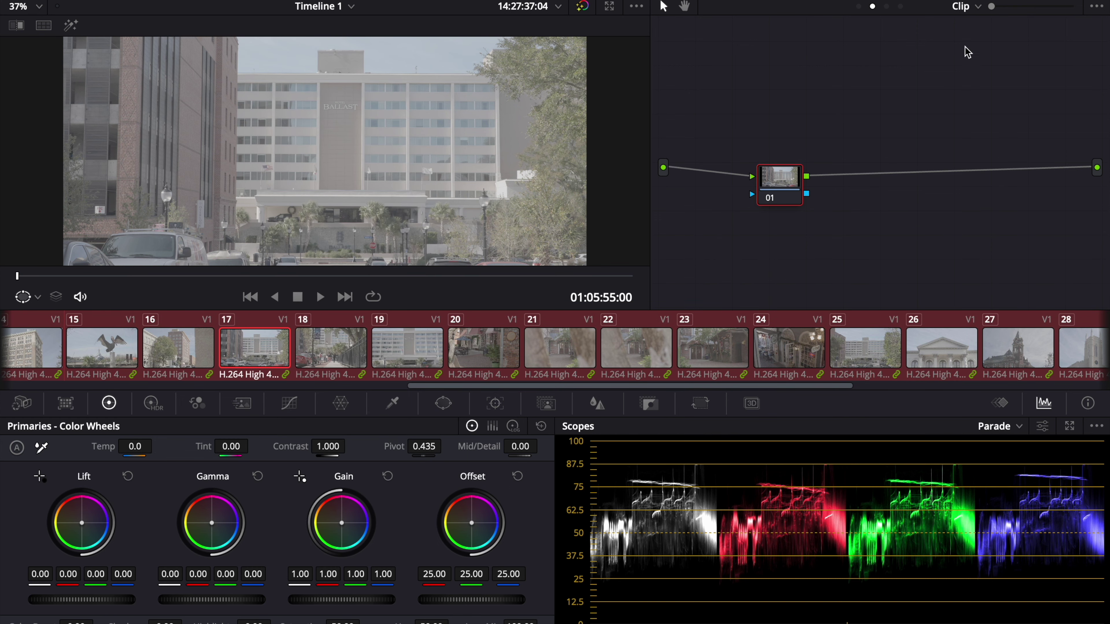
pyautogui.click(974, 9)
pyautogui.click(979, 60)
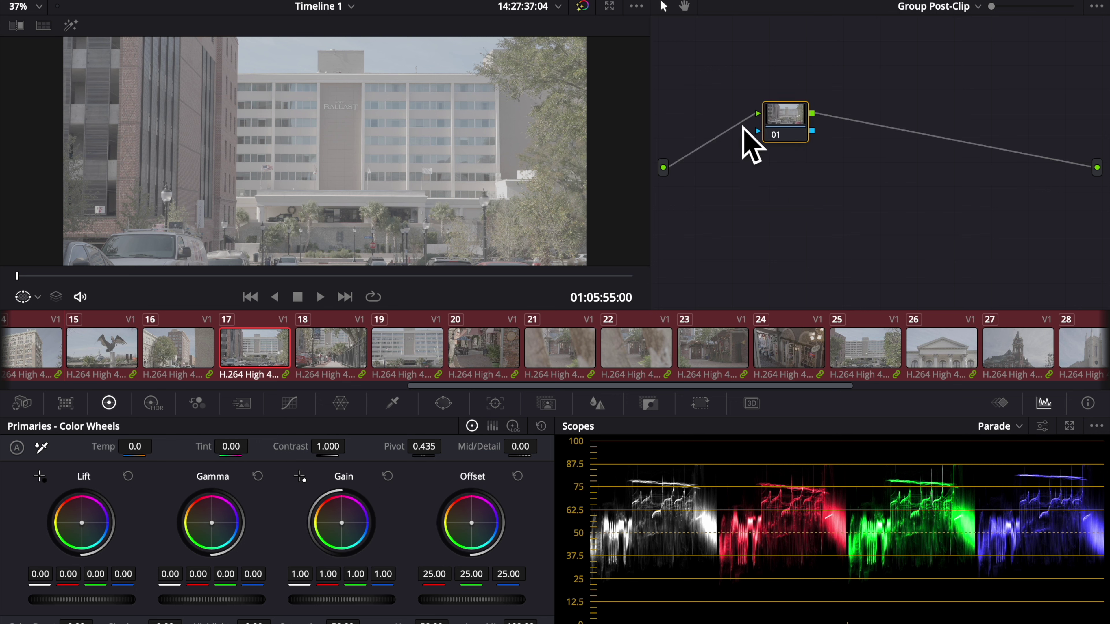
# - Add a serial node after node 01, adjust its Mid/Detail, set its blur radius to 0.48, and disable the node
pyautogui.hotkey('alt', 's')
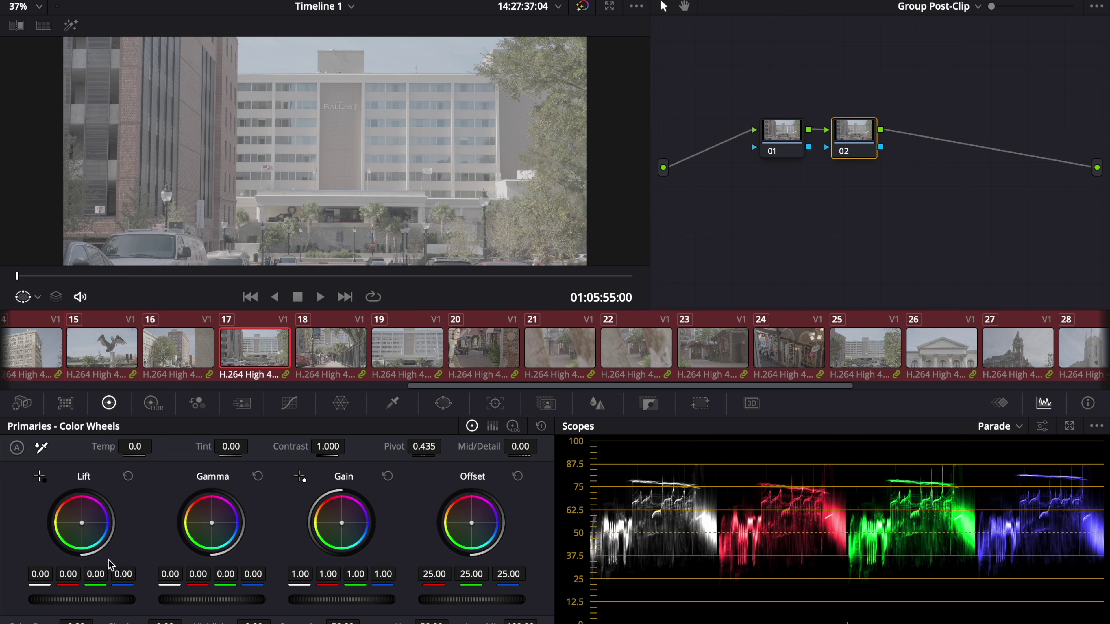
pyautogui.click(520, 446)
pyautogui.click(597, 403)
pyautogui.moveTo(54, 594); pyautogui.dragTo(53, 594)
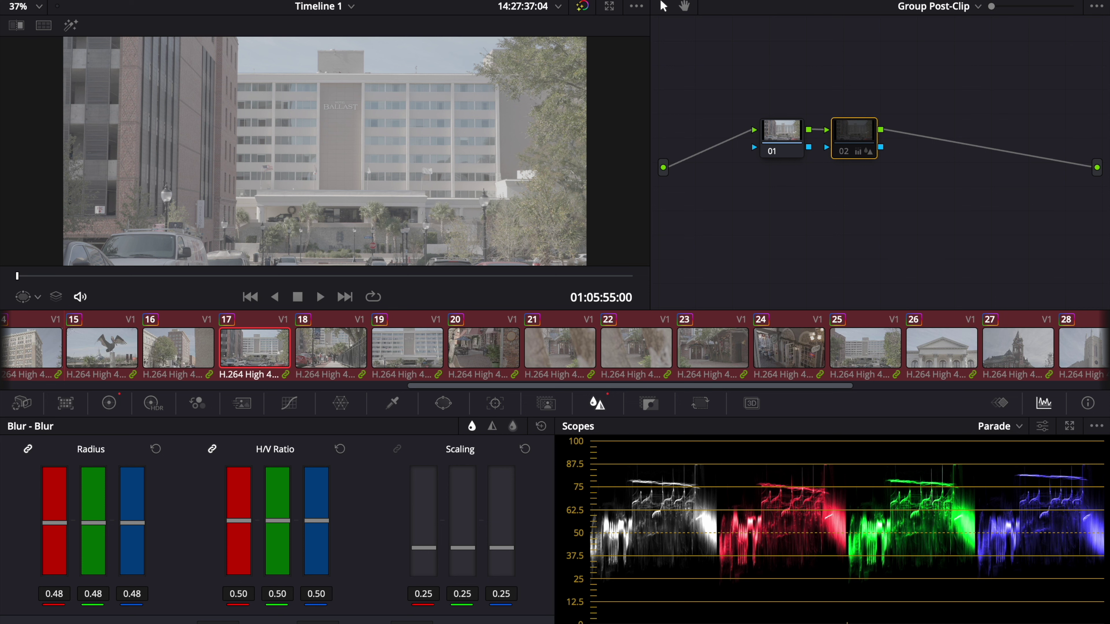
# - Apply the Atlas LUT from the Infinity Grades collection to node 01
pyautogui.click(792, 136)
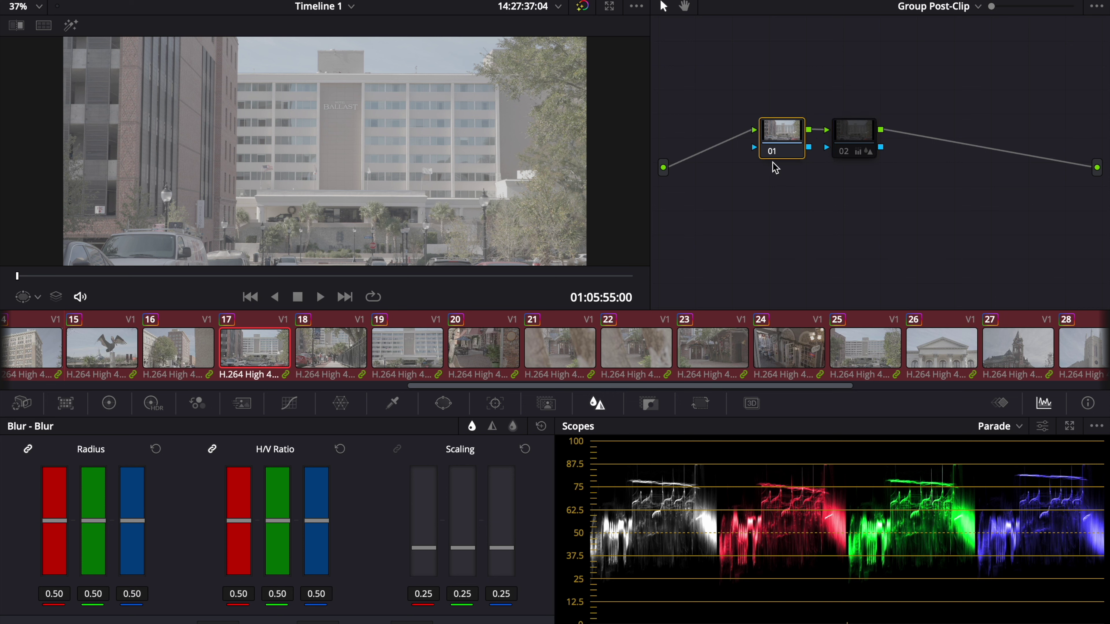
pyautogui.rightClick(781, 139)
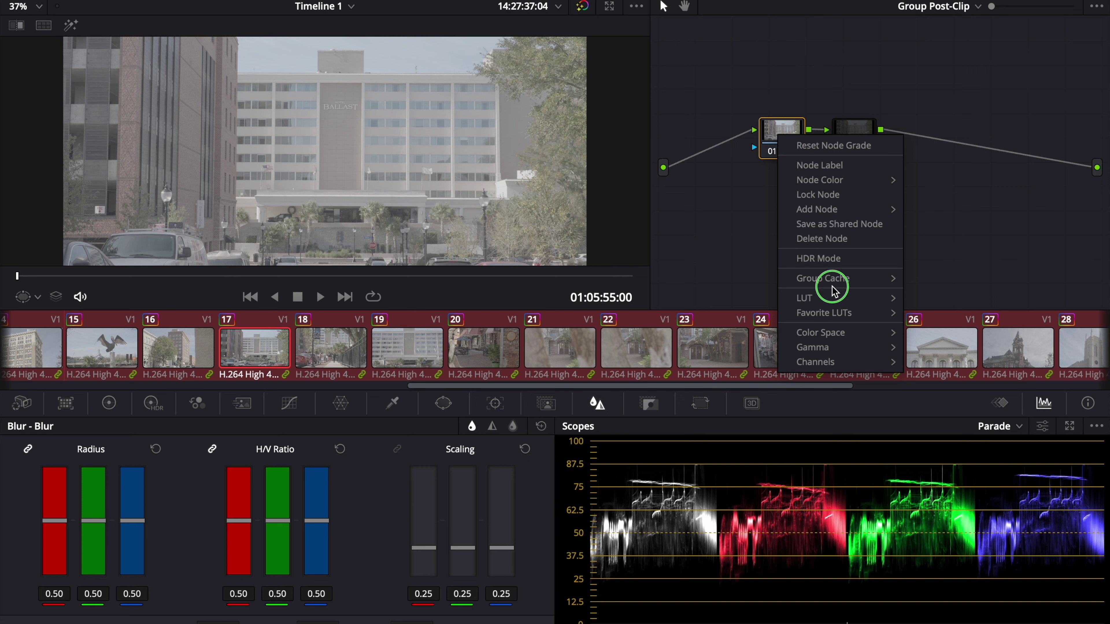
pyautogui.moveTo(843, 299)
pyautogui.moveTo(941, 407)
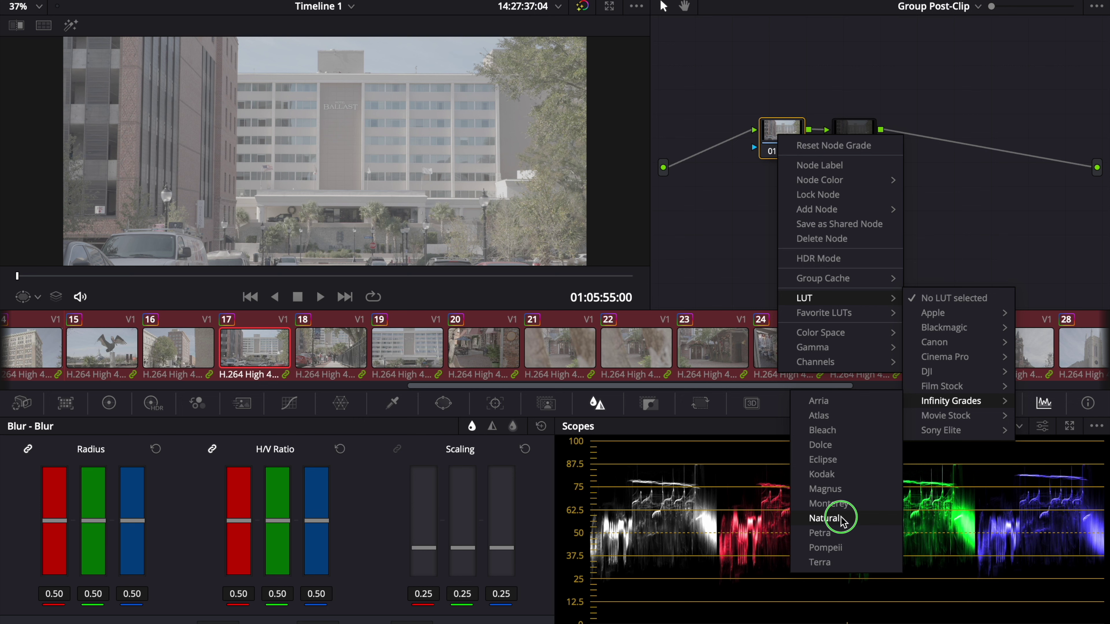
pyautogui.click(828, 417)
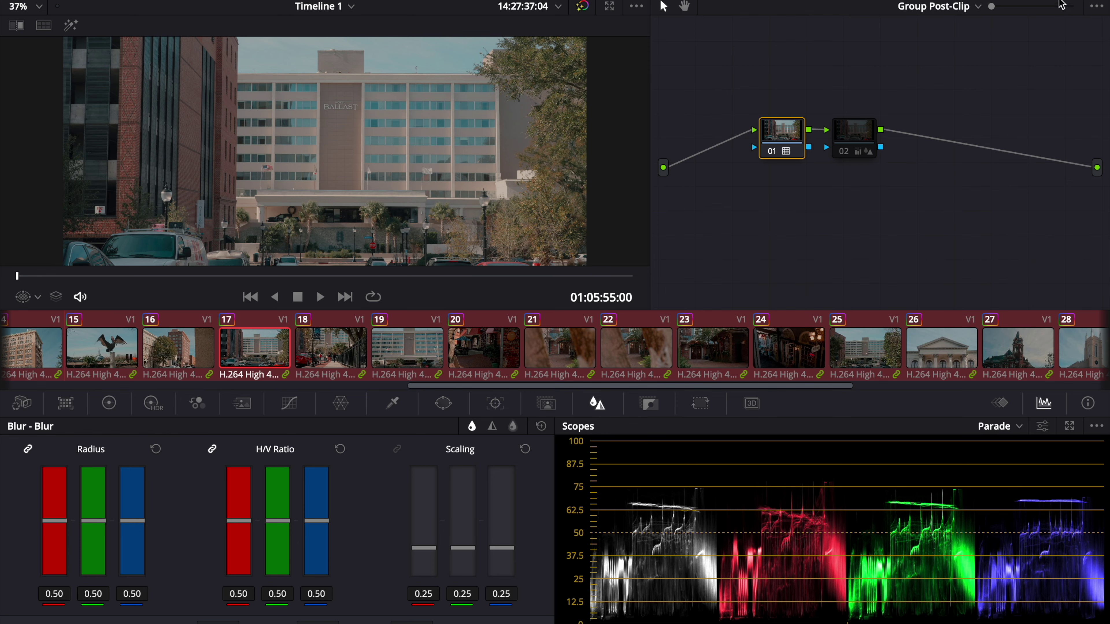
# - Examine the LUT's effect across all the timeline's clips in the Lightbox
pyautogui.click(1064, 1)
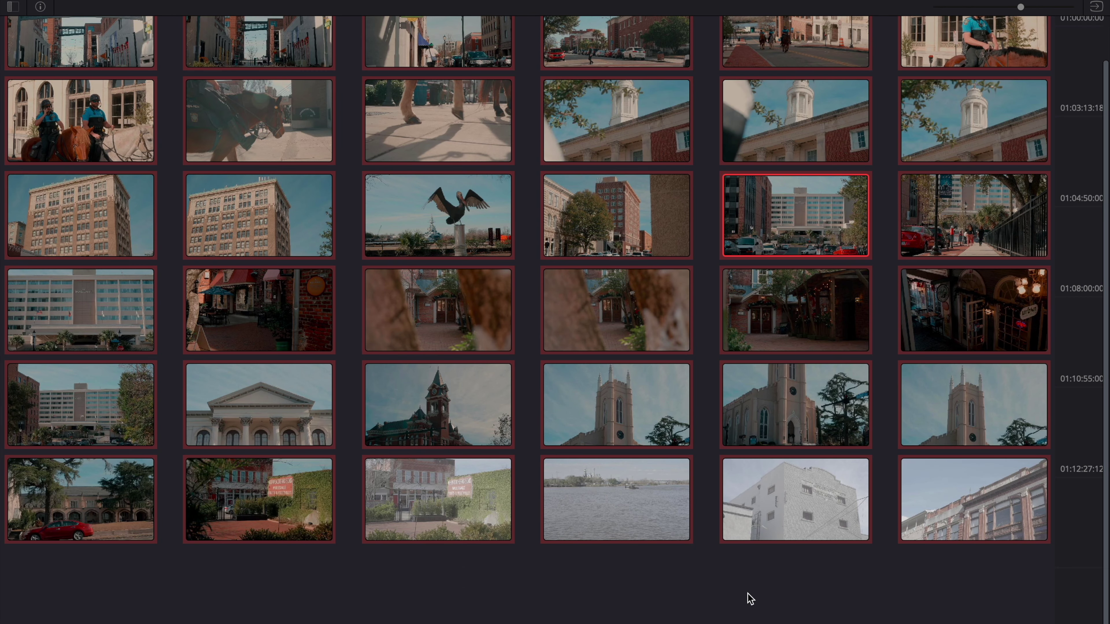
pyautogui.scroll(2, 1005, 328)
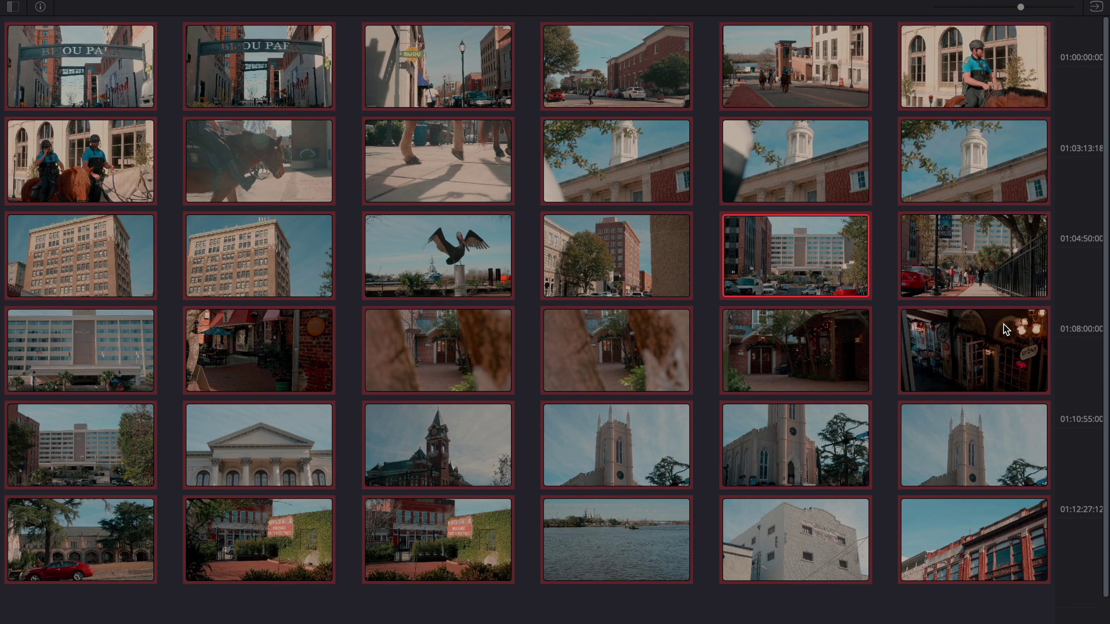
pyautogui.scroll(-2, 683, 315)
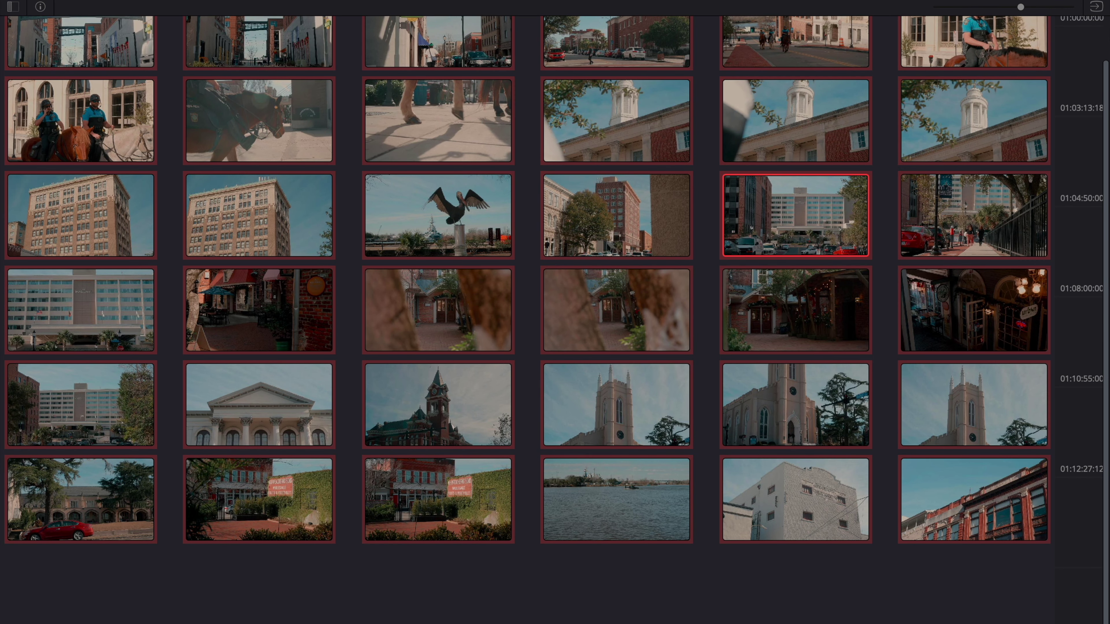
pyautogui.hotkey('shift', '8')
pyautogui.click(38, 48)
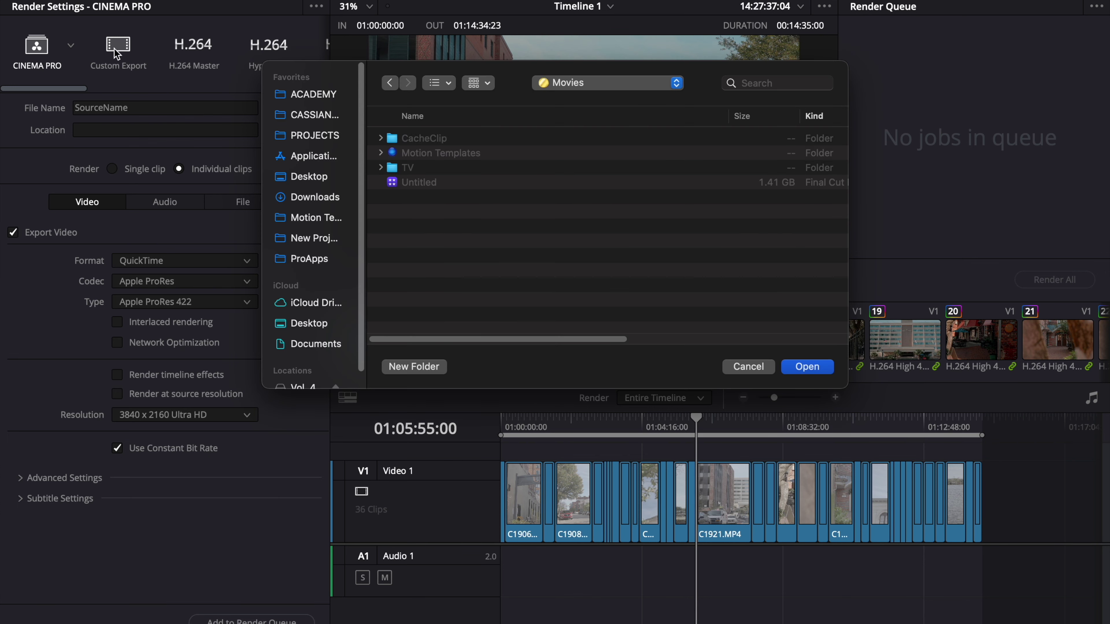
pyautogui.click(746, 366)
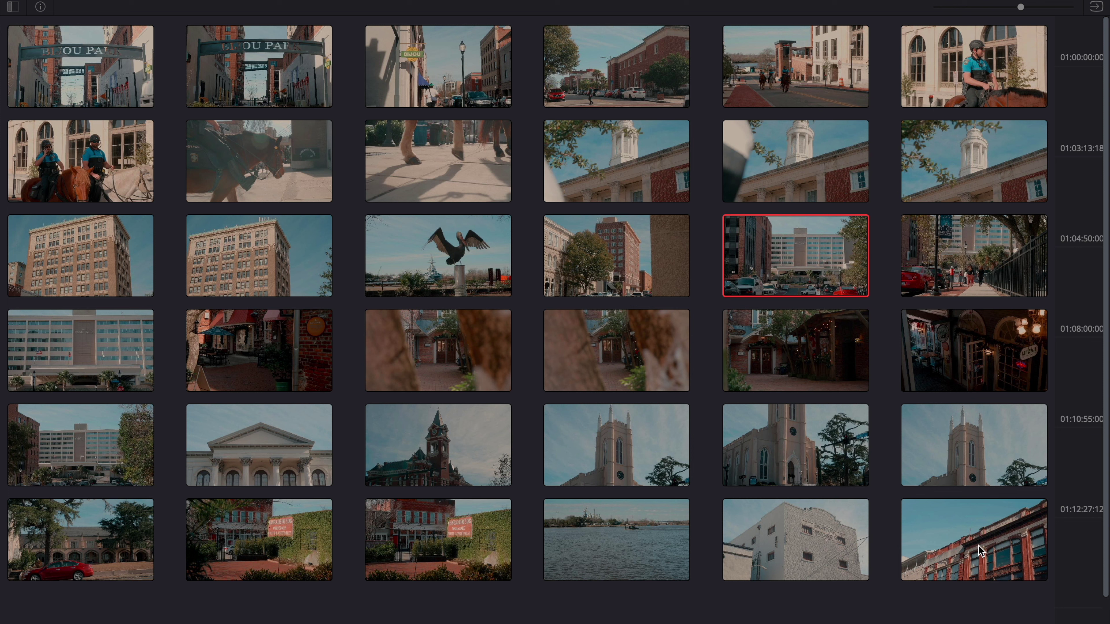
# - Open clip 04 from the Lightbox and scrub through it, view clips 15 and 13, and play clip 07 to check the look
pyautogui.click(599, 77)
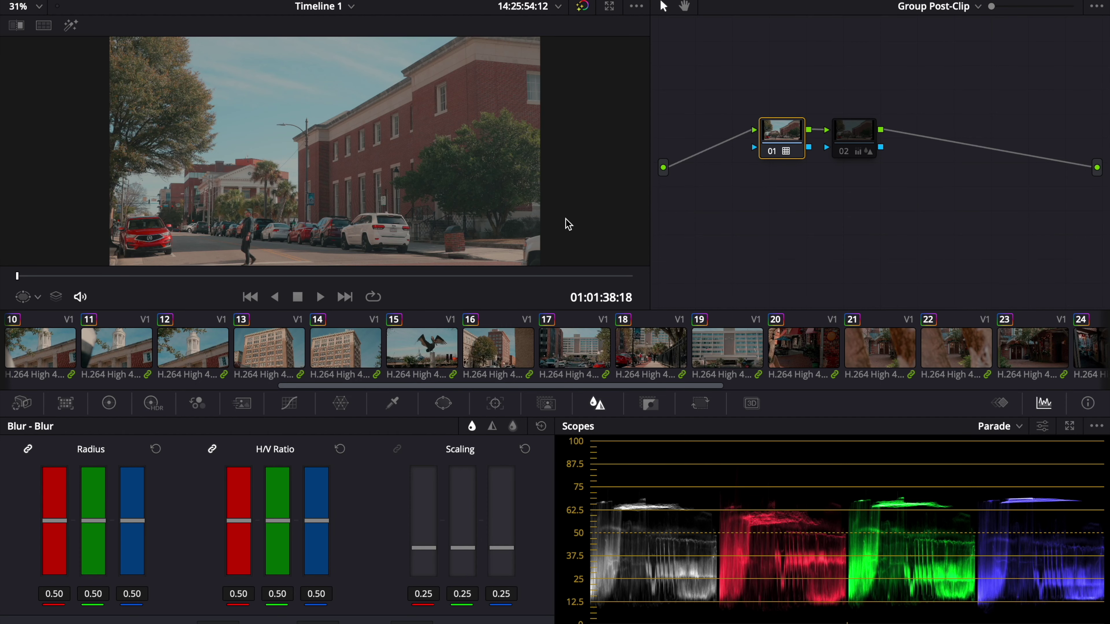
pyautogui.moveTo(37, 273); pyautogui.dragTo(319, 276)
pyautogui.click(445, 357)
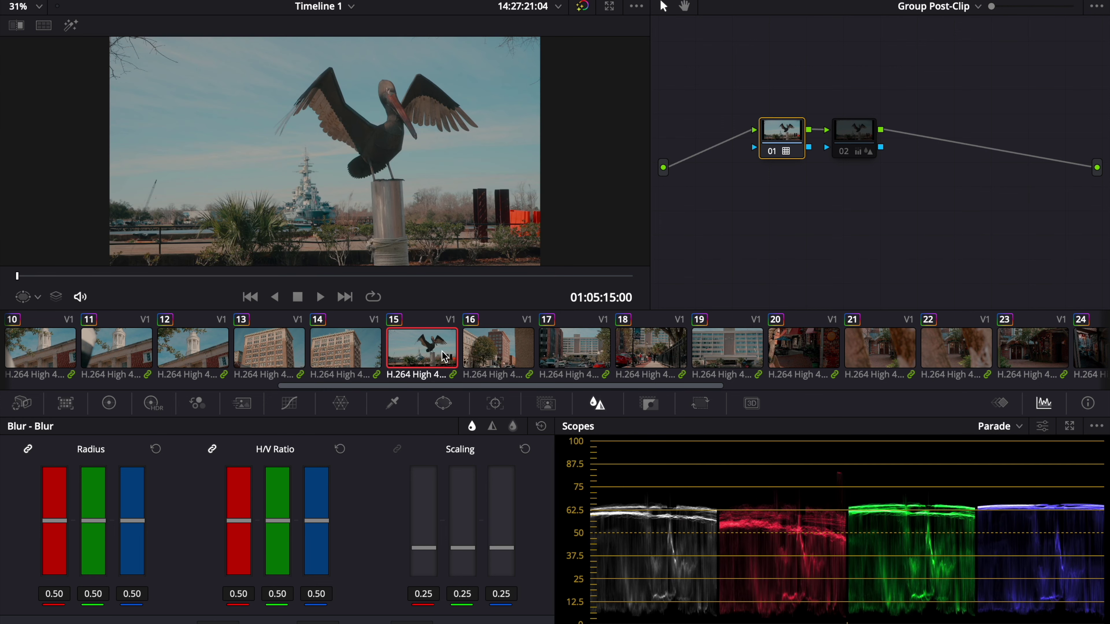
pyautogui.click(258, 354)
pyautogui.scroll(5, 258, 354)
pyautogui.click(198, 357)
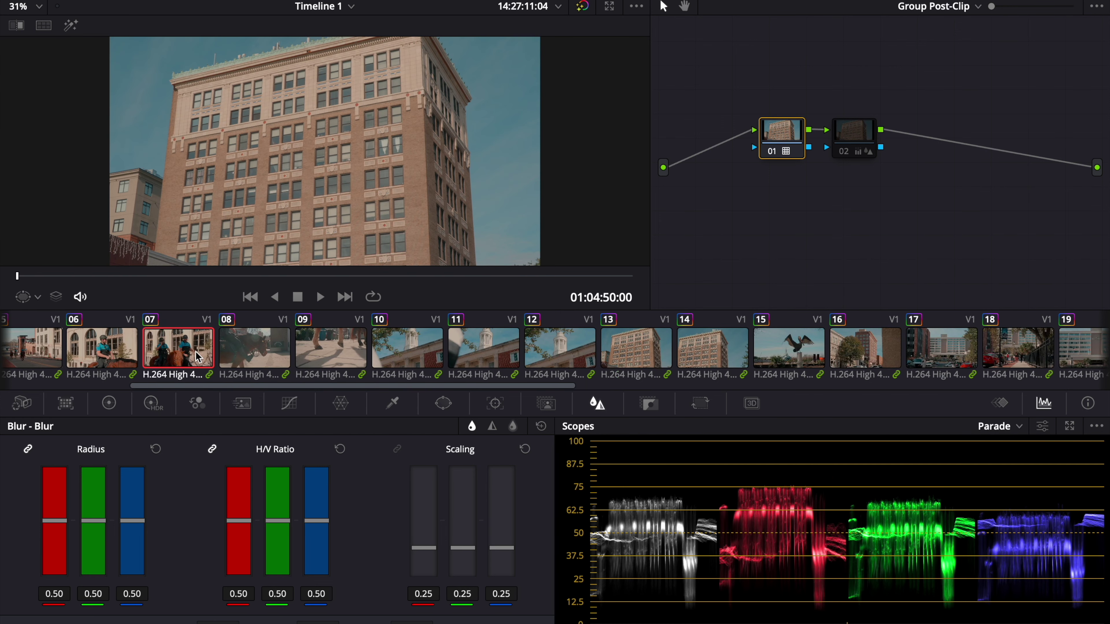
pyautogui.press('space')
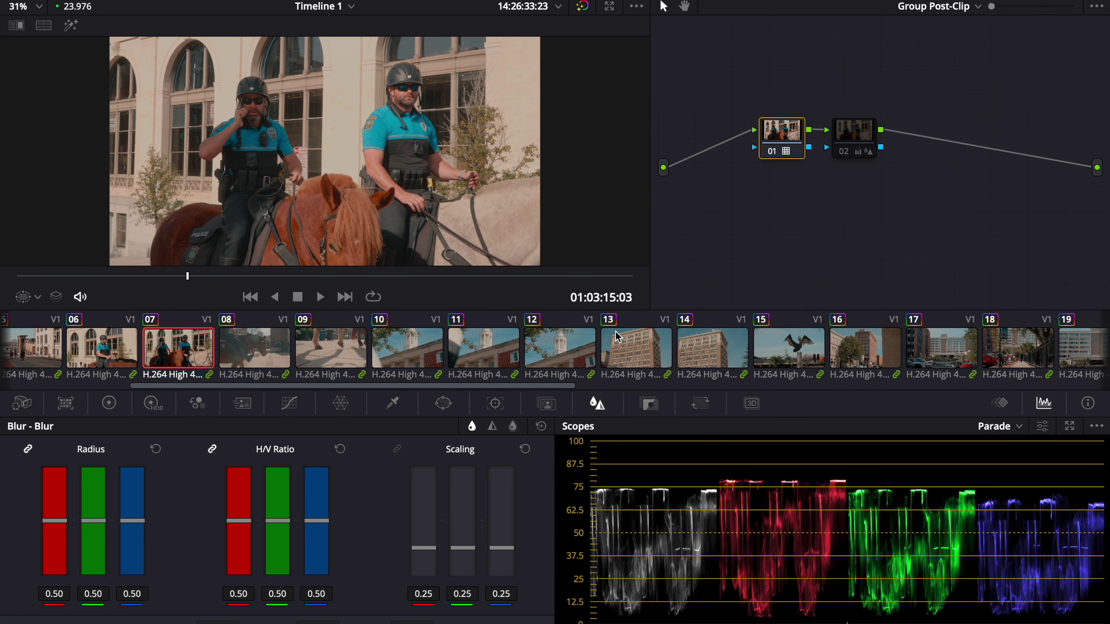
# - Check the LUT's look on clips 18, 24, 29, 33, 34 and 35 in the viewer
pyautogui.scroll(-5, 632, 342)
pyautogui.click(631, 341)
pyautogui.scroll(-6, 632, 346)
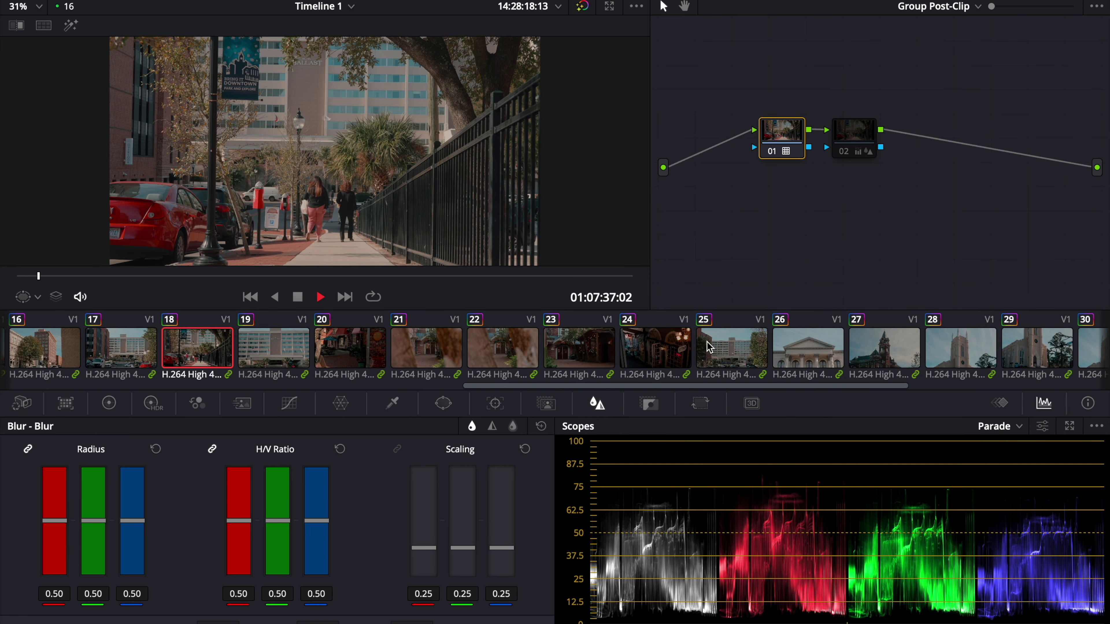
pyautogui.click(673, 352)
pyautogui.press('space')
pyautogui.scroll(-6, 675, 354)
pyautogui.click(599, 357)
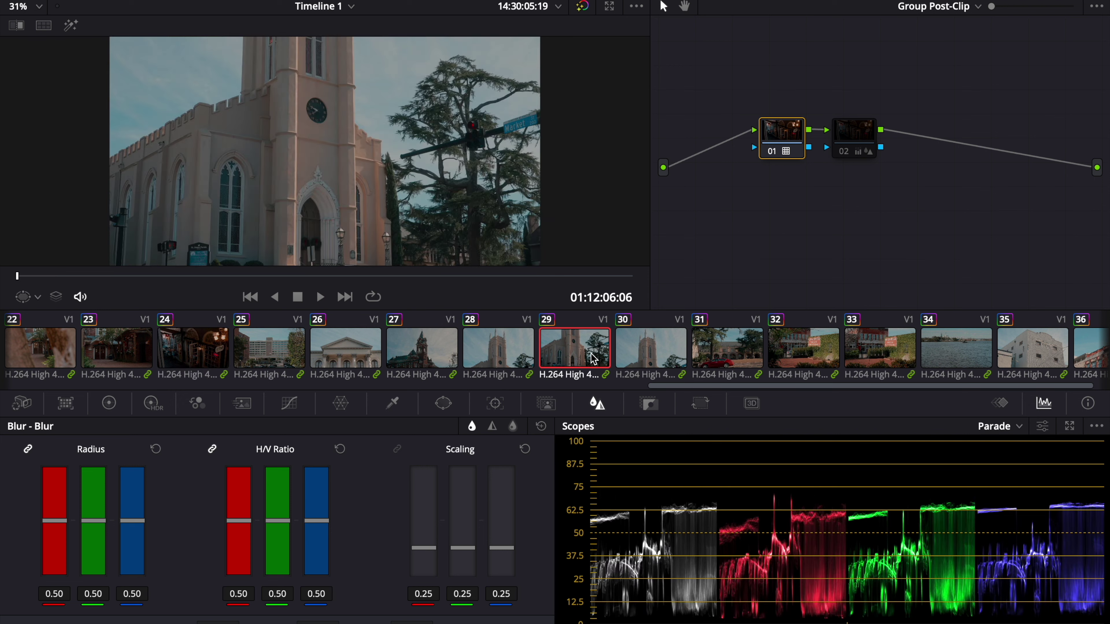
pyautogui.click(867, 345)
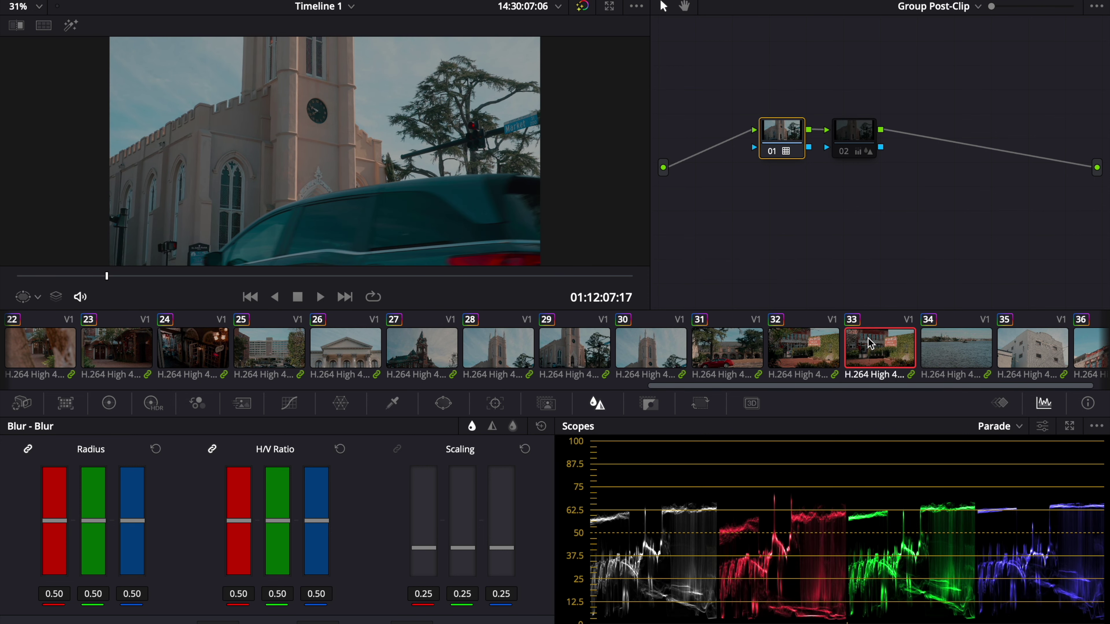
pyautogui.scroll(-1, 868, 346)
pyautogui.click(903, 352)
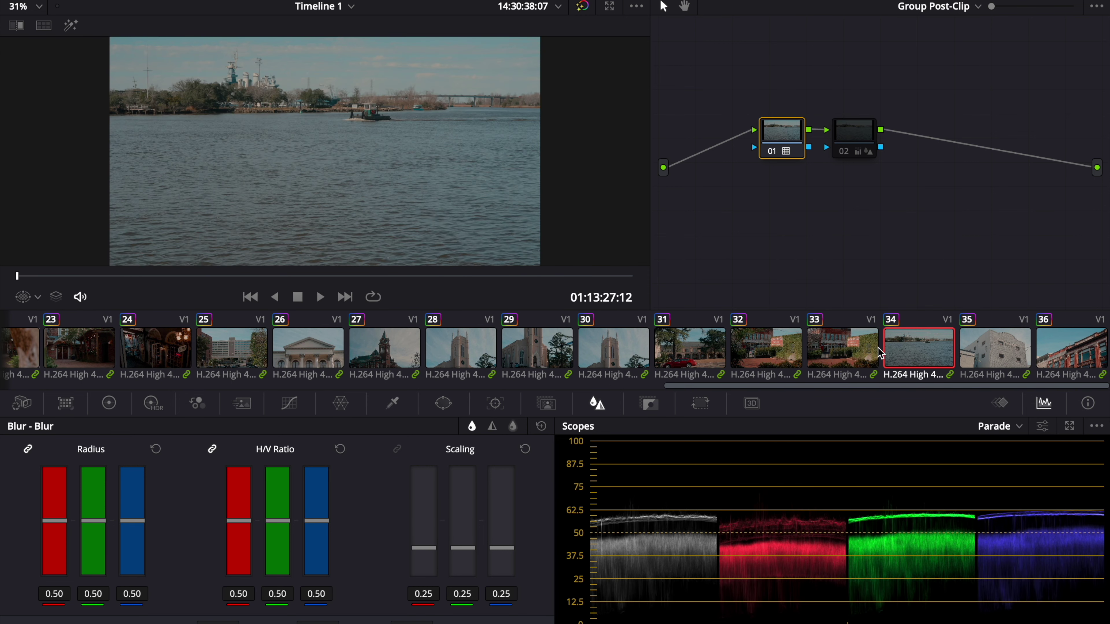
pyautogui.click(985, 339)
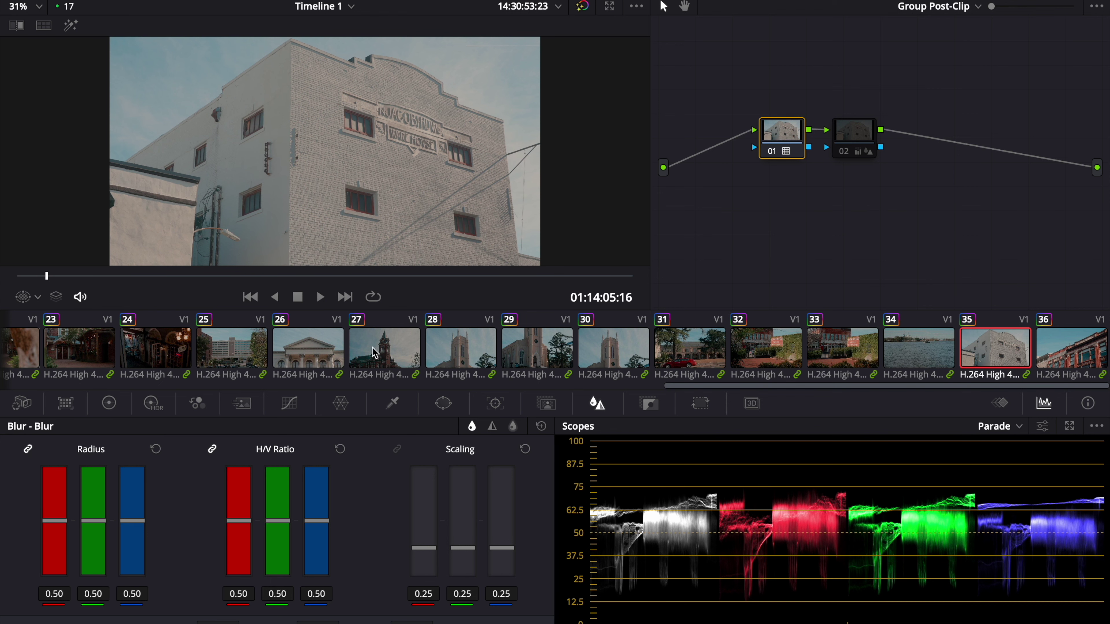
# - Compare the look on clips 26, 25 and 19, and return to clip 17 with the hotel
pyautogui.click(306, 348)
pyautogui.scroll(5, 612, 350)
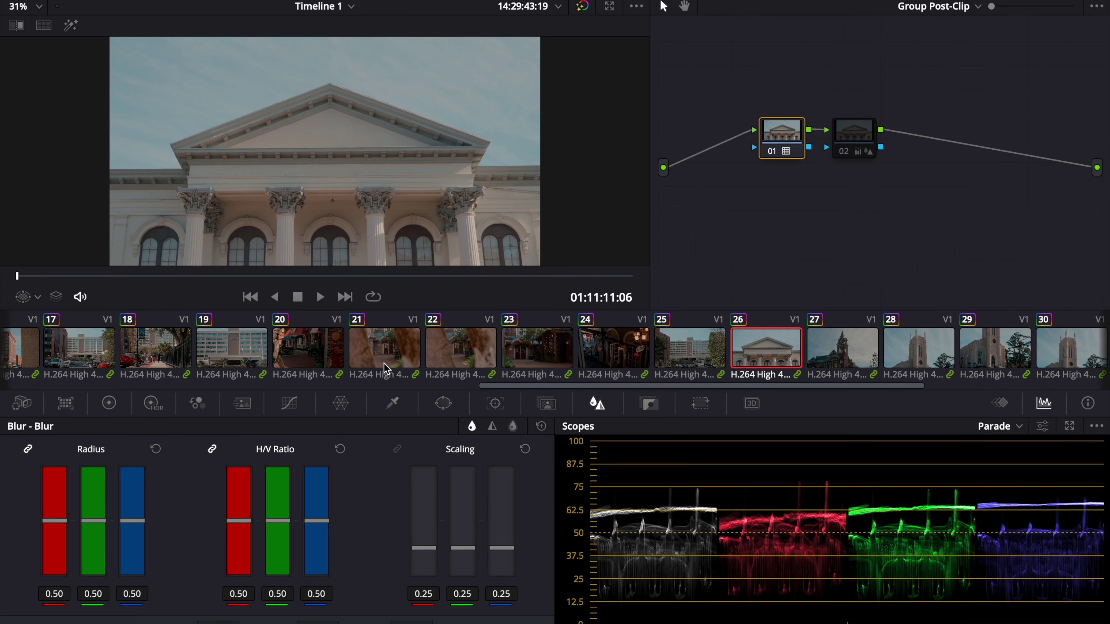
pyautogui.click(804, 358)
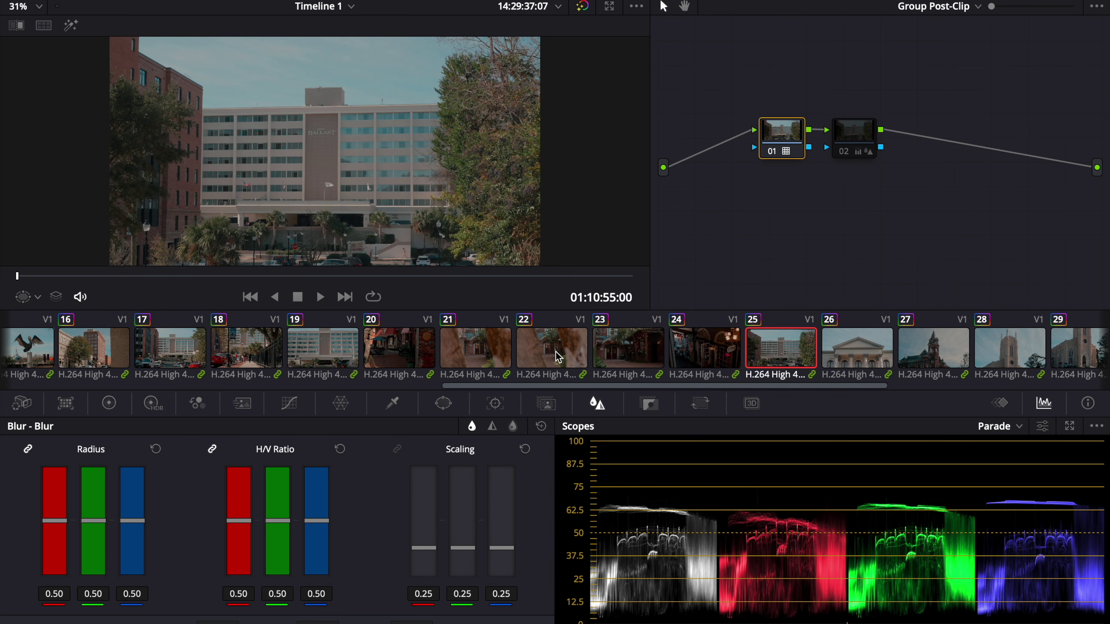
pyautogui.click(326, 347)
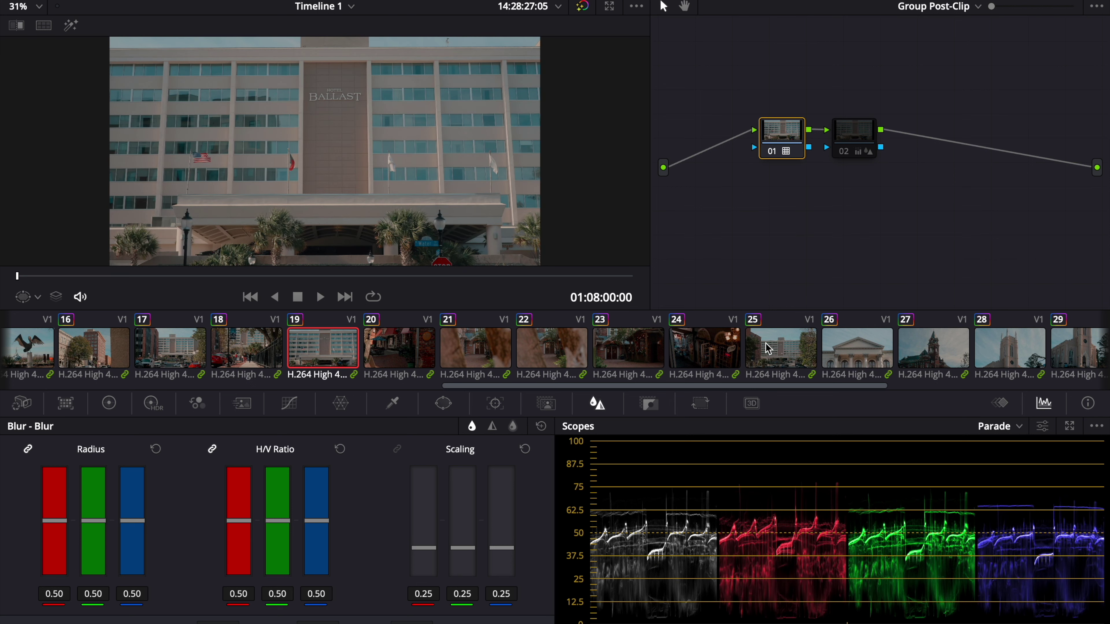
pyautogui.click(194, 359)
# - Hide the clip thumbnails and enlarge the hotel image in the viewer to 35%
pyautogui.scroll(-3, 286, 120)
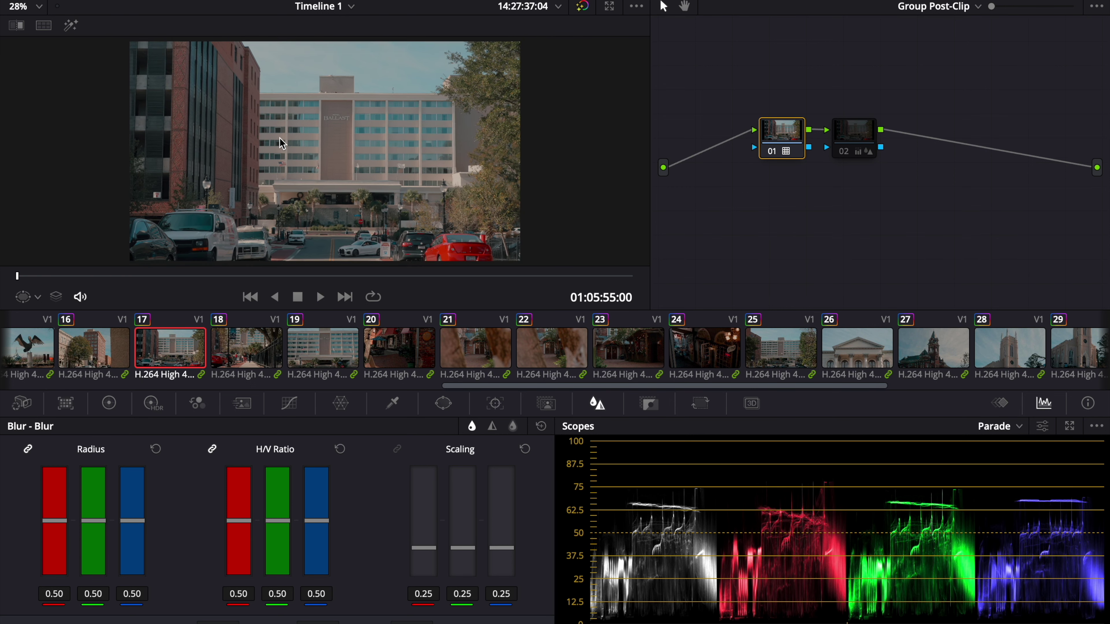
pyautogui.click(853, 0)
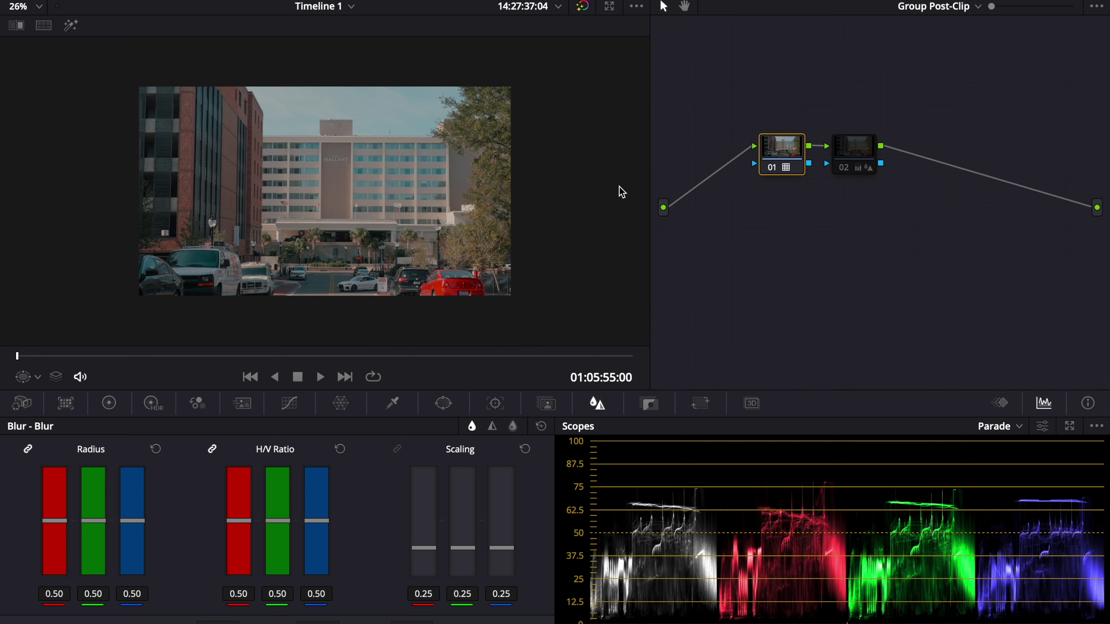
pyautogui.scroll(5, 314, 230)
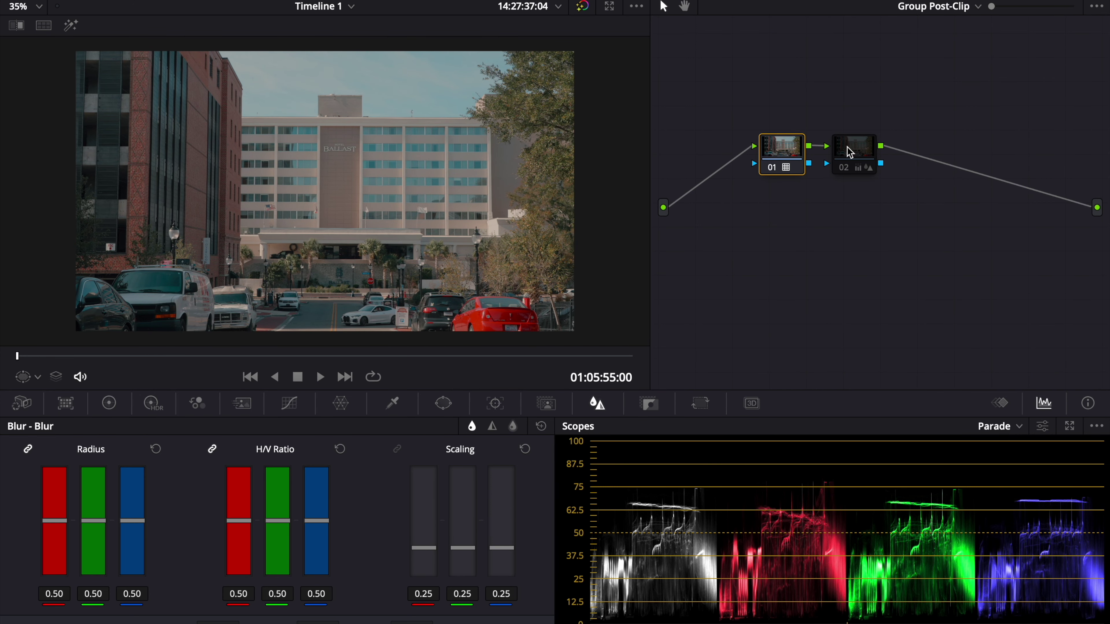
# - Insert a new serial node before the LUT node and clean up the node graph's layout
pyautogui.rightClick(818, 88)
pyautogui.click(872, 210)
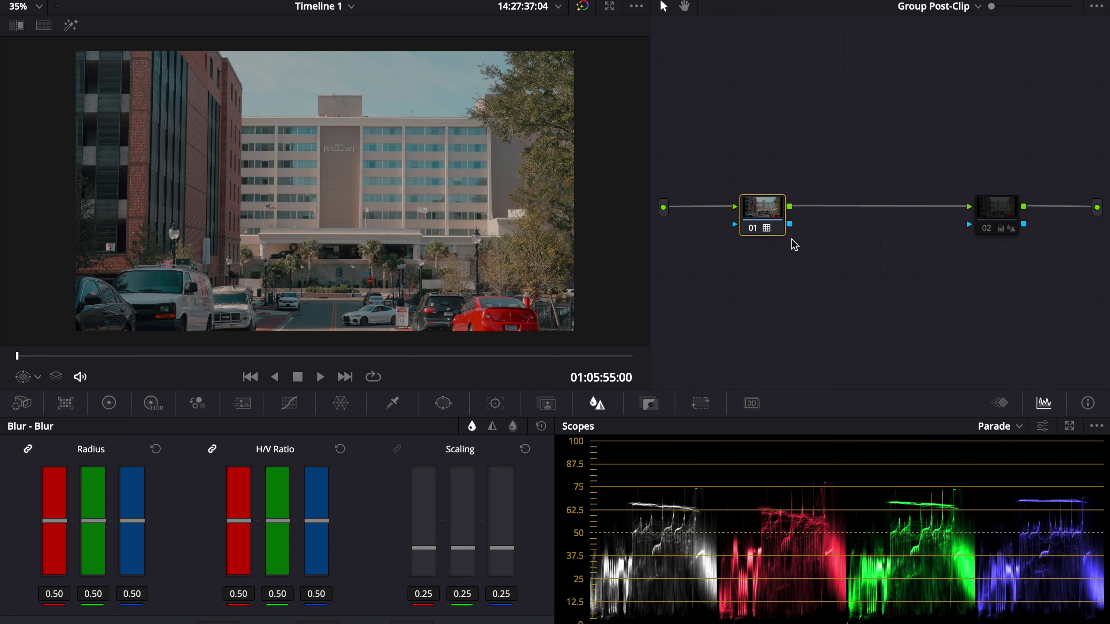
pyautogui.hotkey('shift', 's')
pyautogui.rightClick(791, 124)
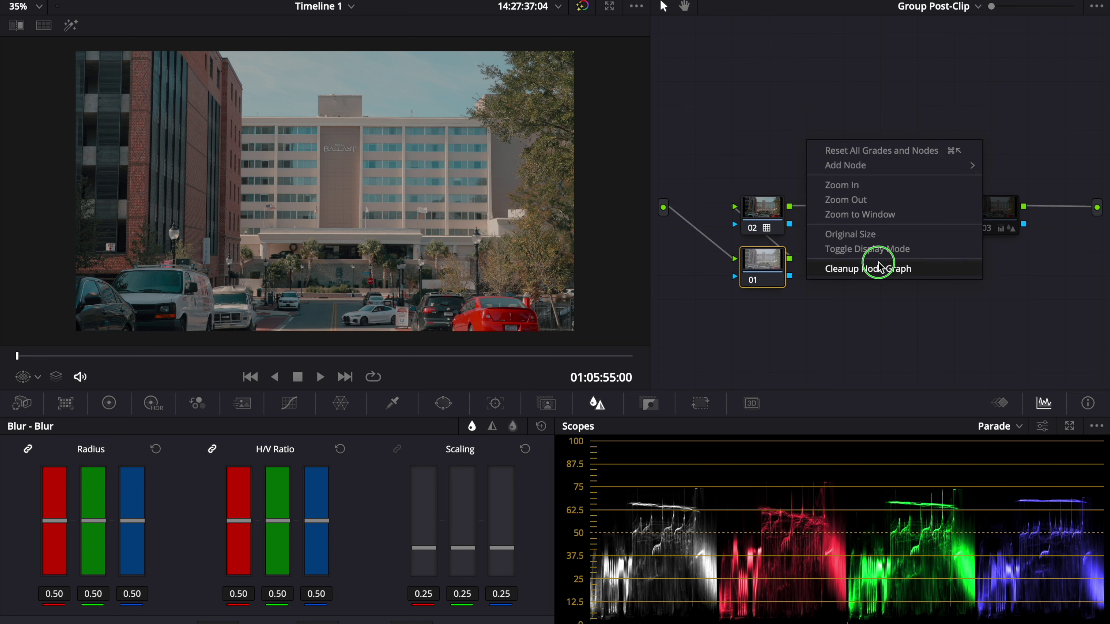
pyautogui.click(879, 267)
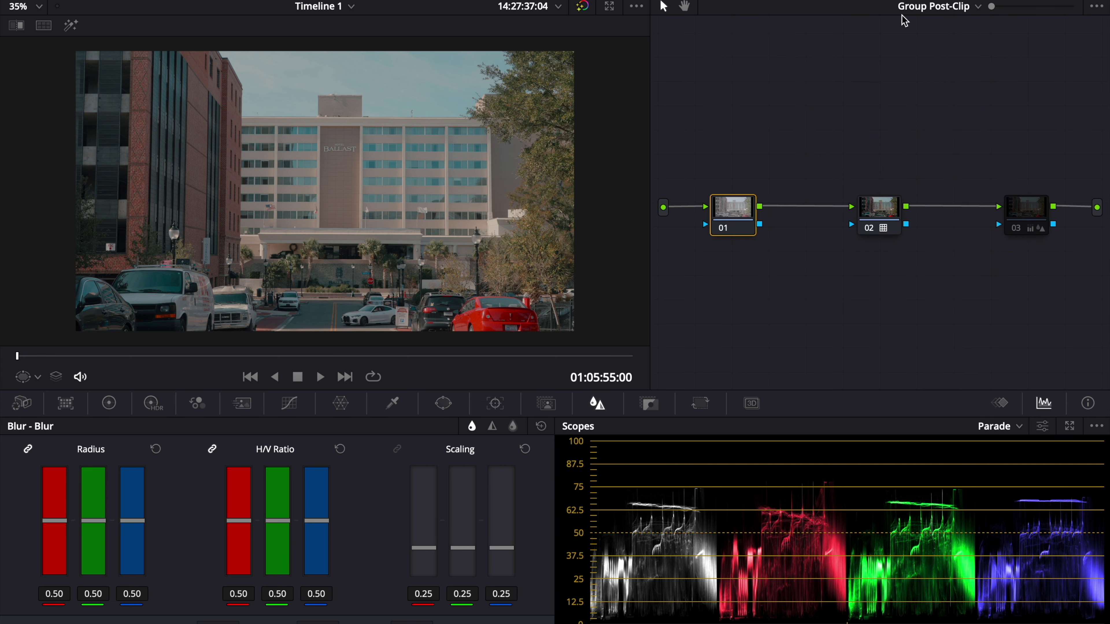
# - Find the Glow effect in the effects library and apply it to the new node 01 before the LUT
pyautogui.click(1032, 1)
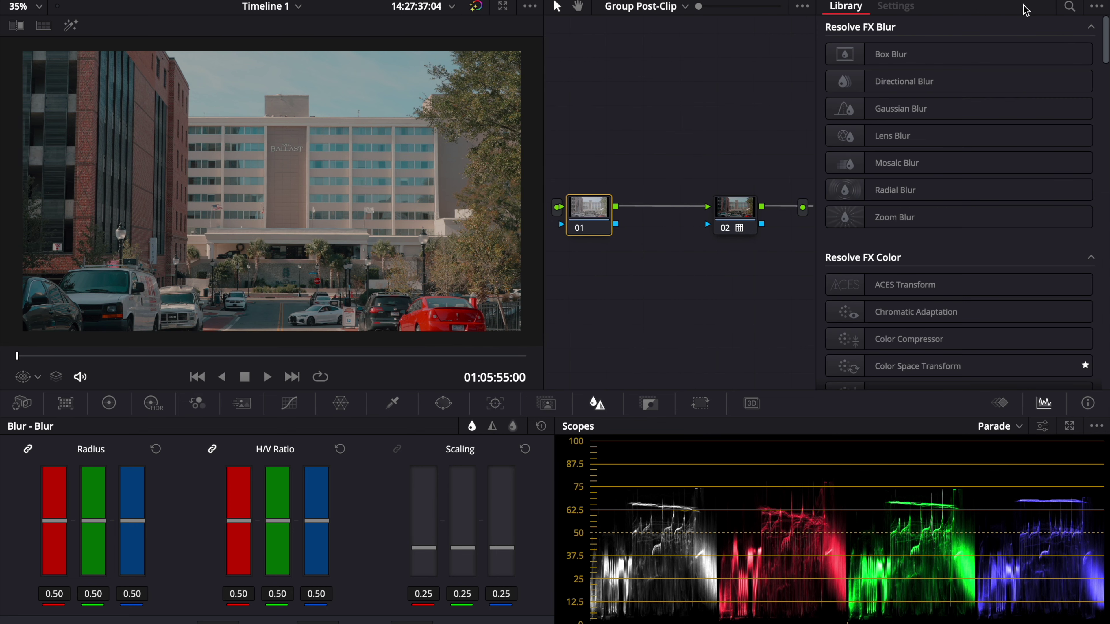
pyautogui.click(1070, 6)
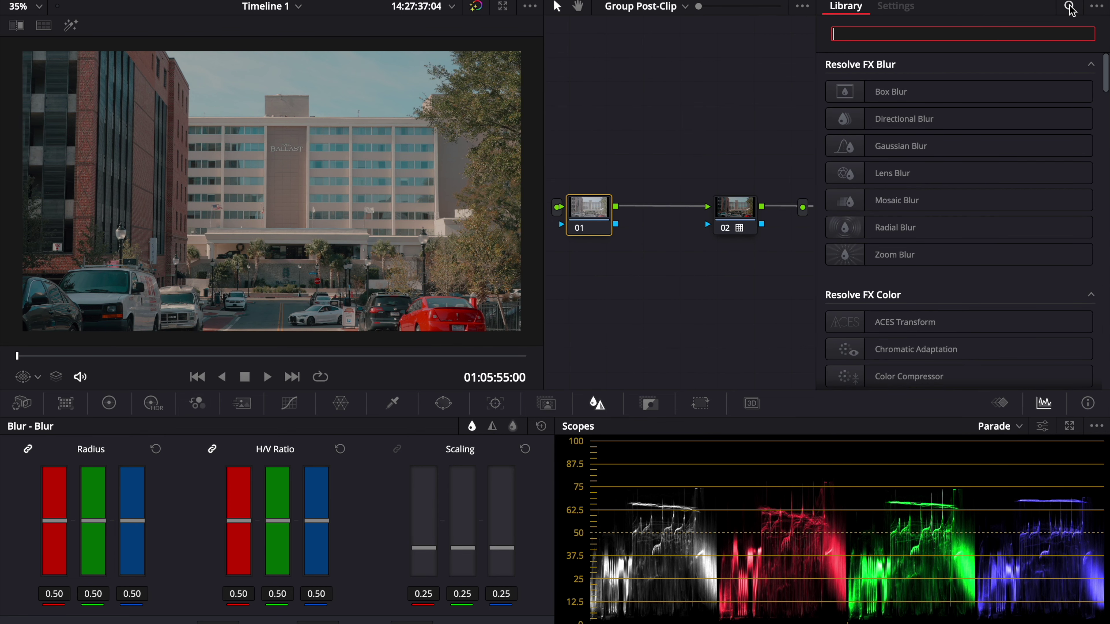
pyautogui.write('glow')
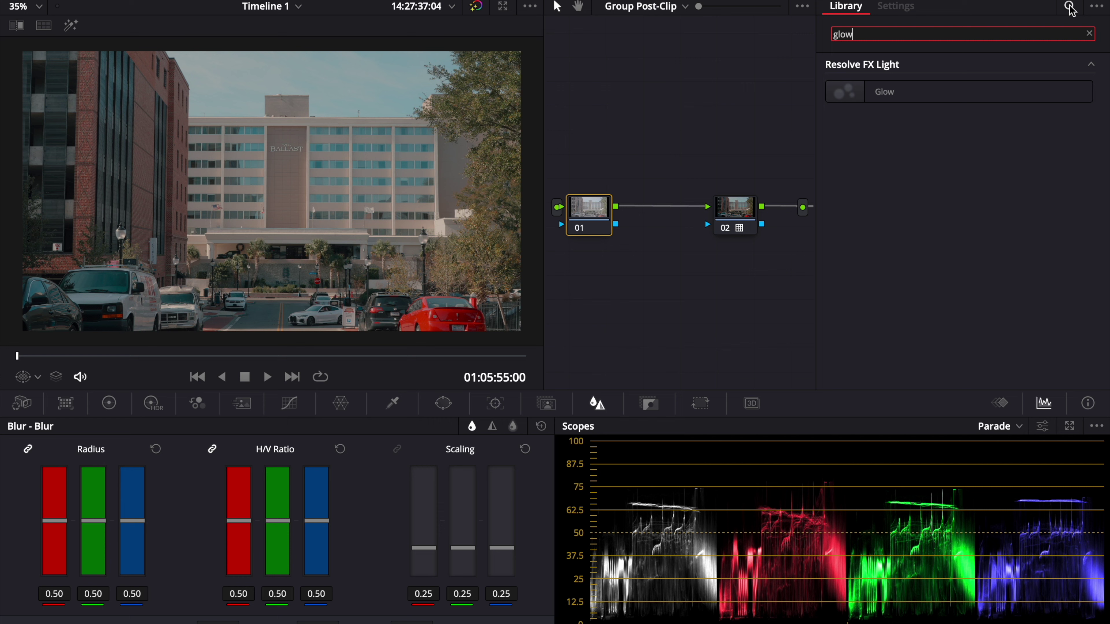
pyautogui.moveTo(977, 93); pyautogui.dragTo(588, 212)
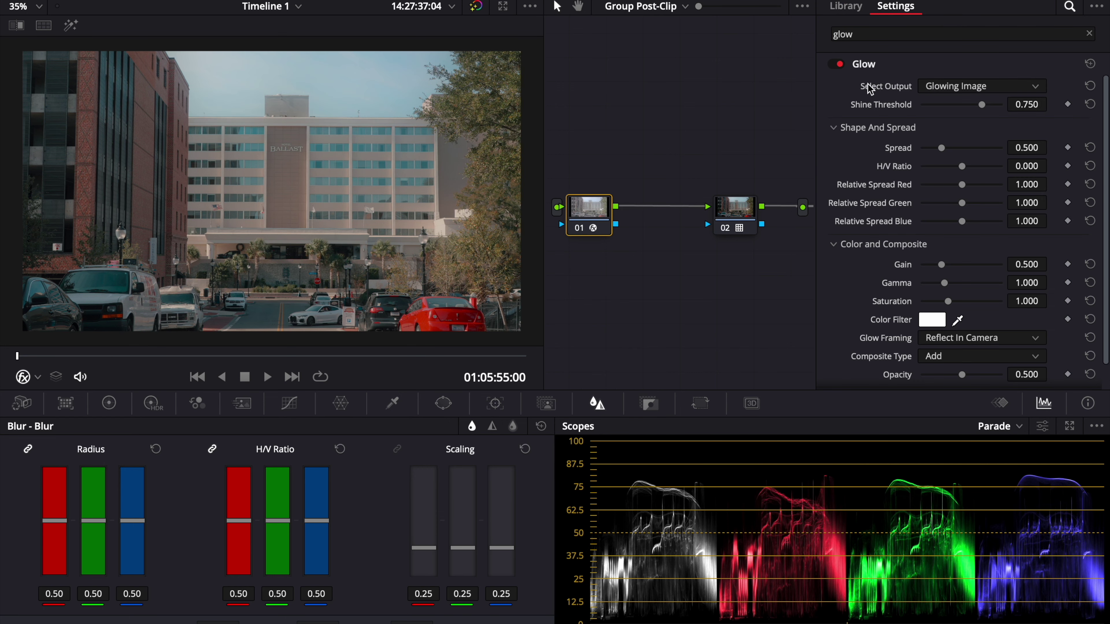
# - Set the Glow's shine threshold to 0.000 and composite type to Softlight, and hide the effects library
pyautogui.moveTo(962, 105); pyautogui.dragTo(883, 110)
pyautogui.scroll(-1, 973, 144)
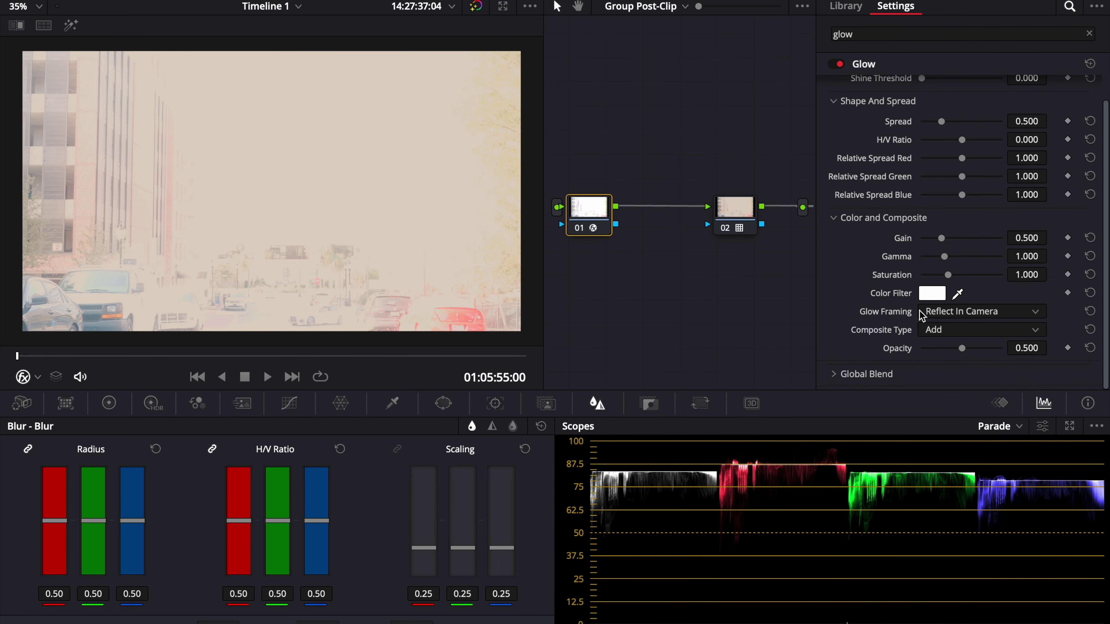
pyautogui.click(951, 332)
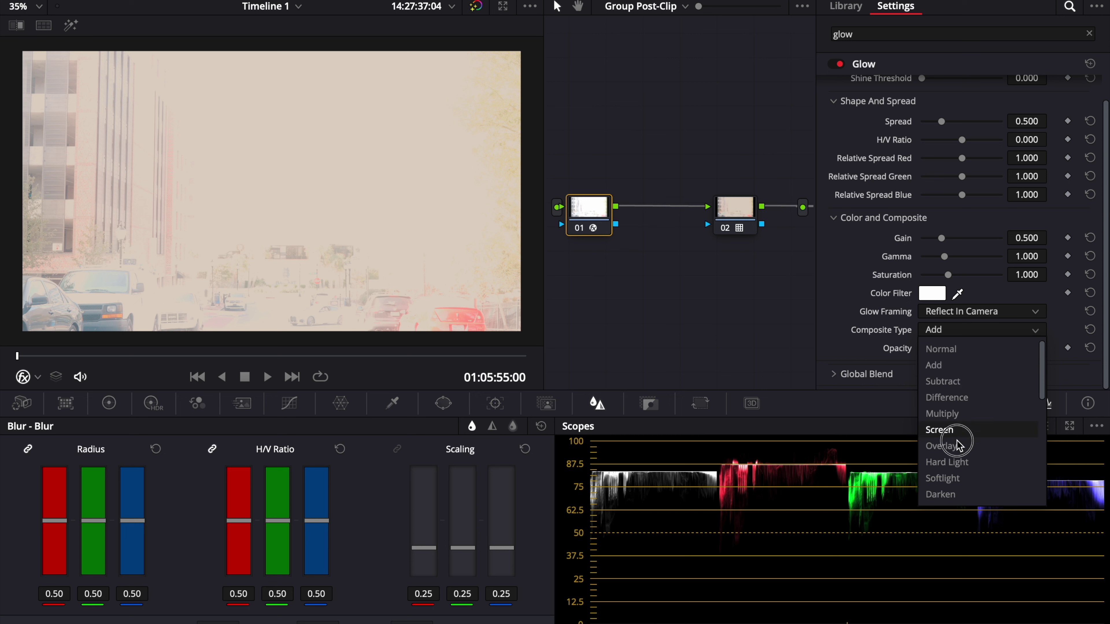
pyautogui.click(953, 479)
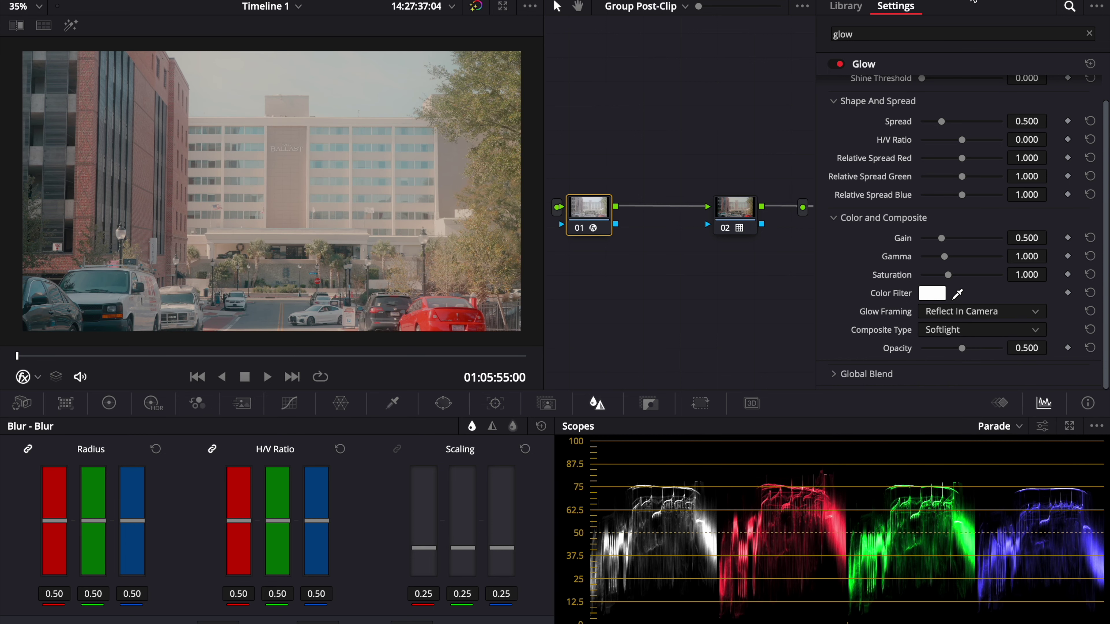
pyautogui.click(987, 1)
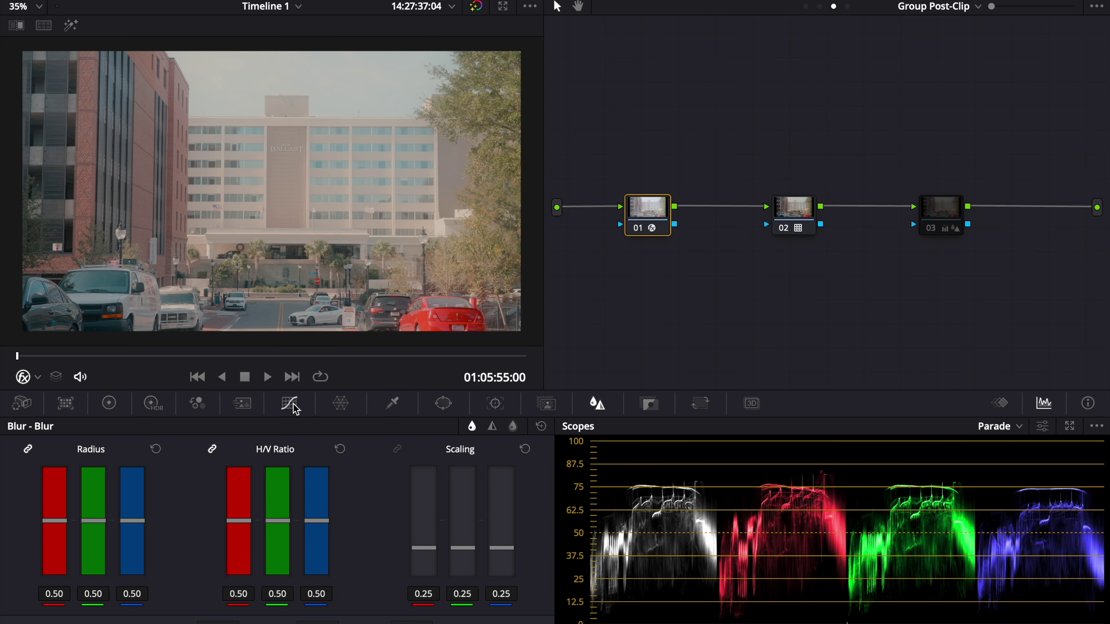
# - Limit the Glow node with a luminance qualifier, setting high softness to 16 and the high limit to 60
pyautogui.click(392, 402)
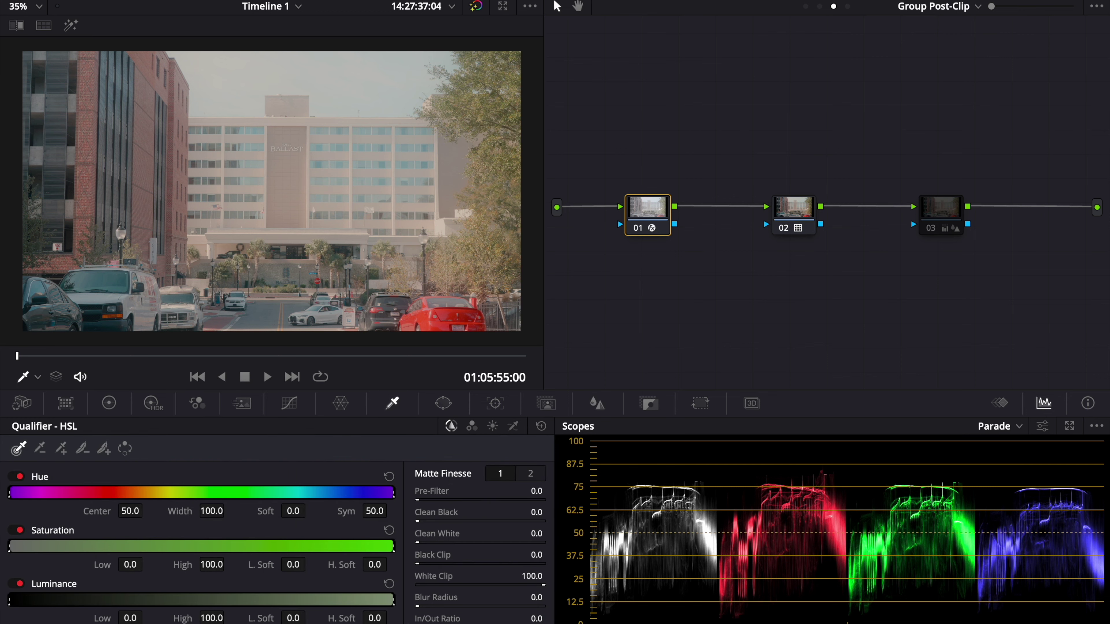
pyautogui.click(373, 617)
pyautogui.press('Return')
pyautogui.click(212, 618)
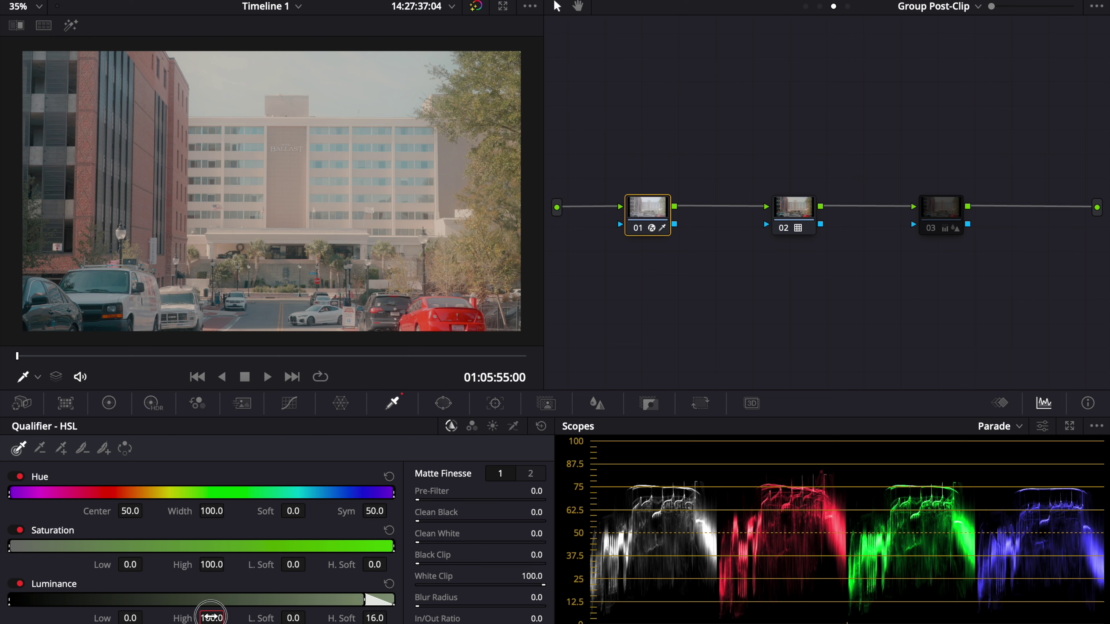
pyautogui.write('60')
pyautogui.press('Return')
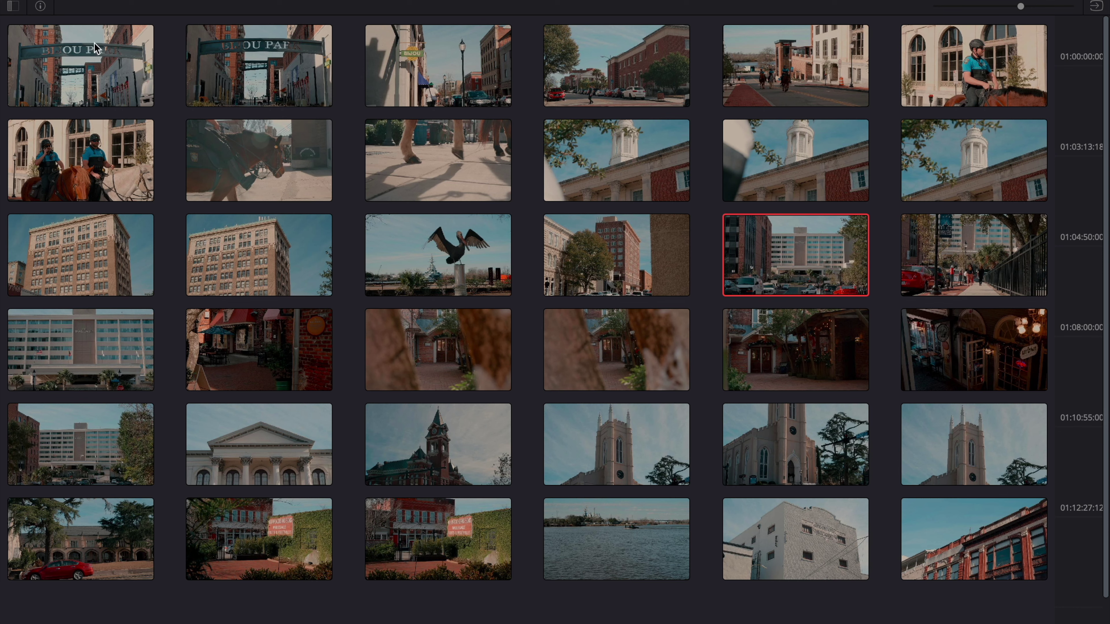
# - Open clip 01 with the Bijou Park sign, hide the clip thumbnails and enlarge the viewer image to 41%
pyautogui.click(89, 83)
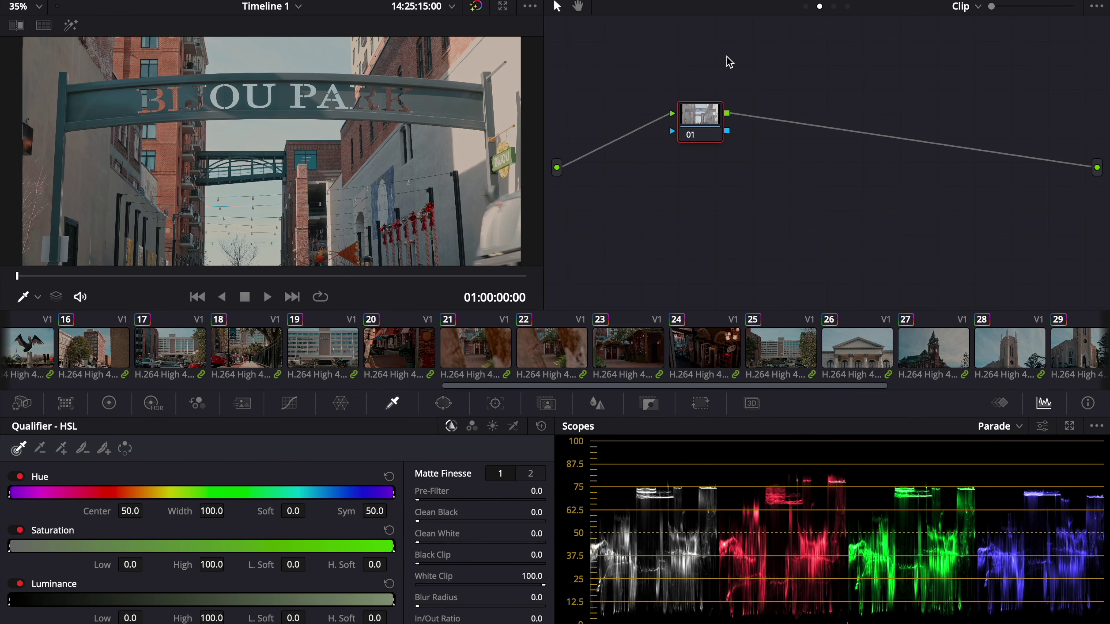
pyautogui.hscroll(-15, 66, 336)
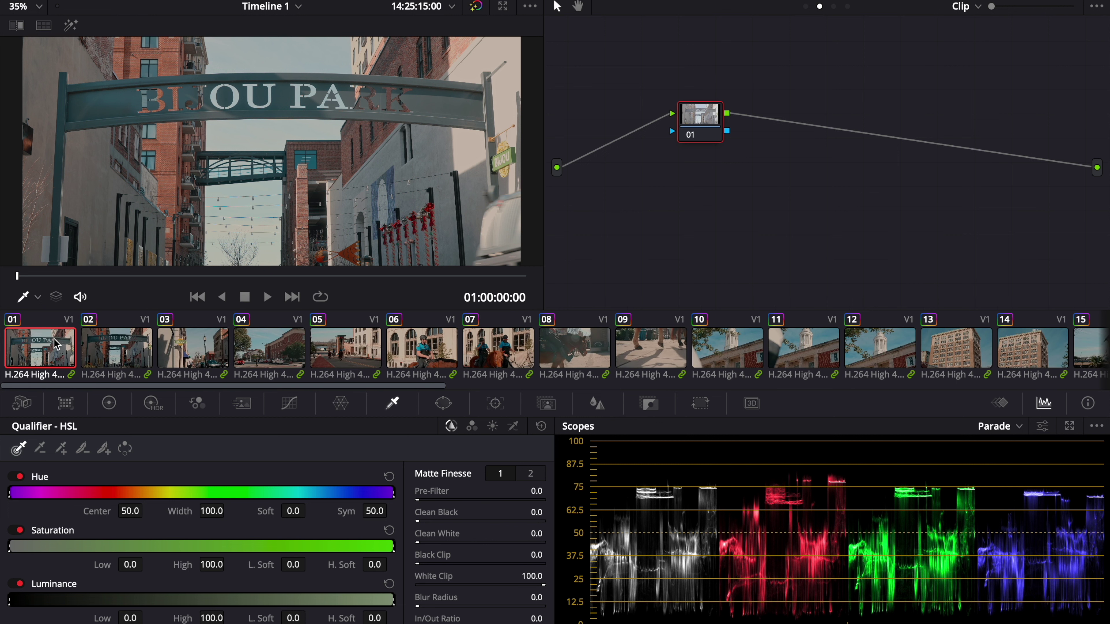
pyautogui.click(999, 1)
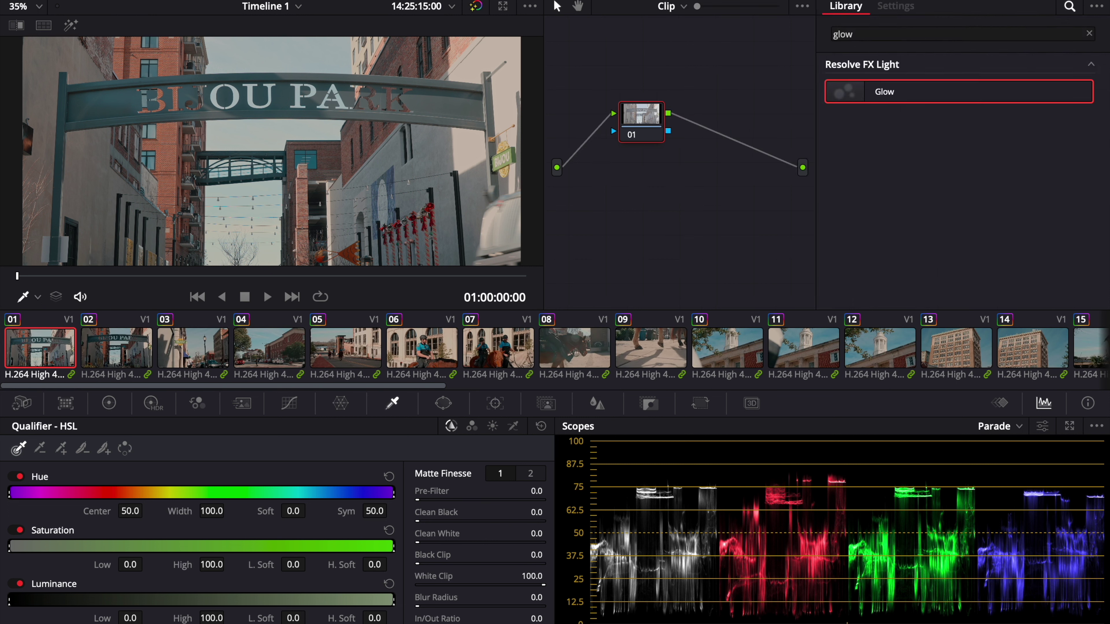
pyautogui.click(999, 1)
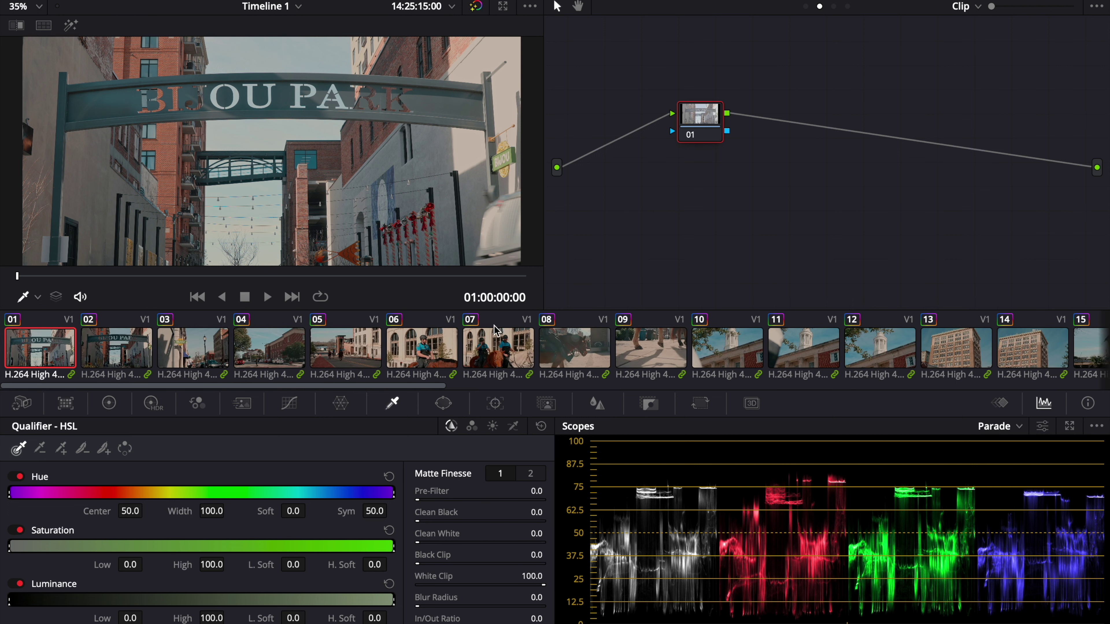
pyautogui.moveTo(544, 11); pyautogui.dragTo(602, 19)
pyautogui.click(865, 1)
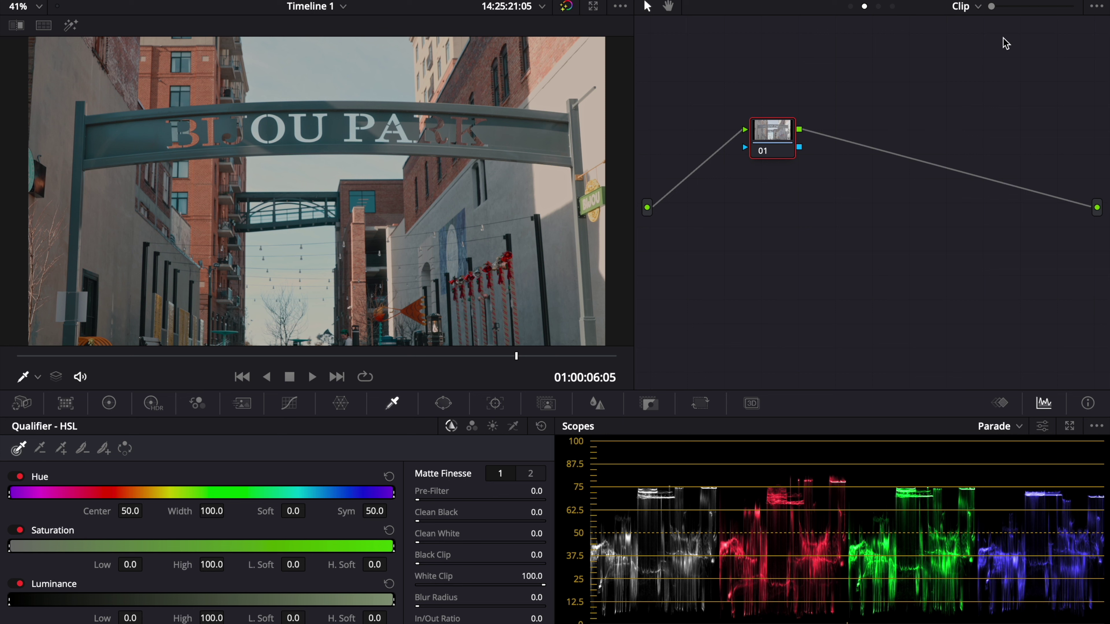
# - In the Group Post-Clip graph, insert a serial node before the Glow node and clean up the node layout
pyautogui.click(978, 7)
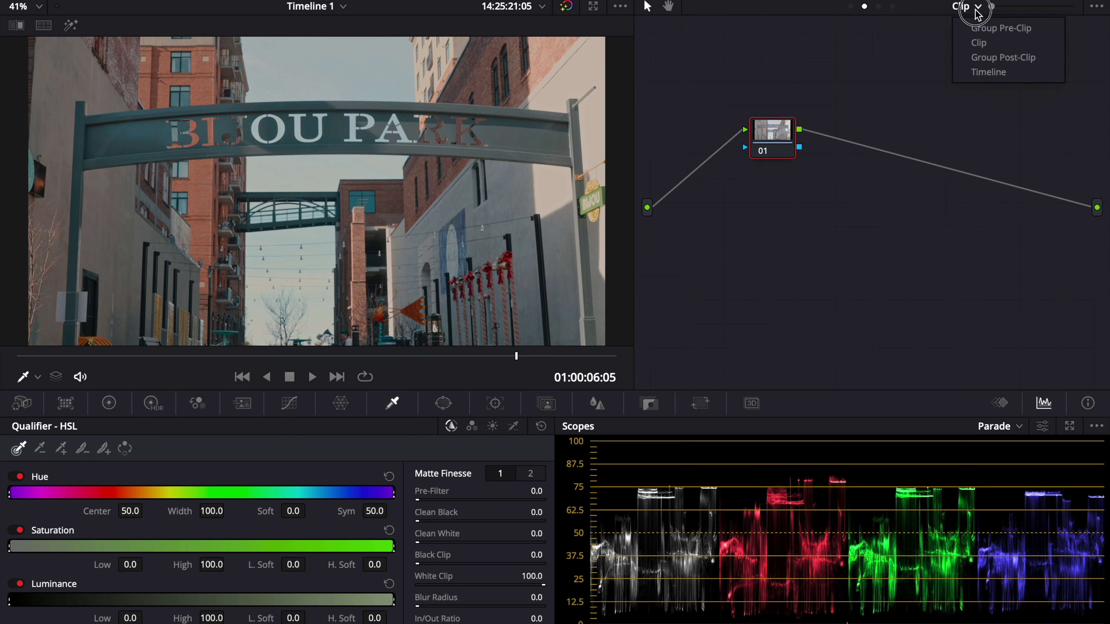
pyautogui.click(995, 58)
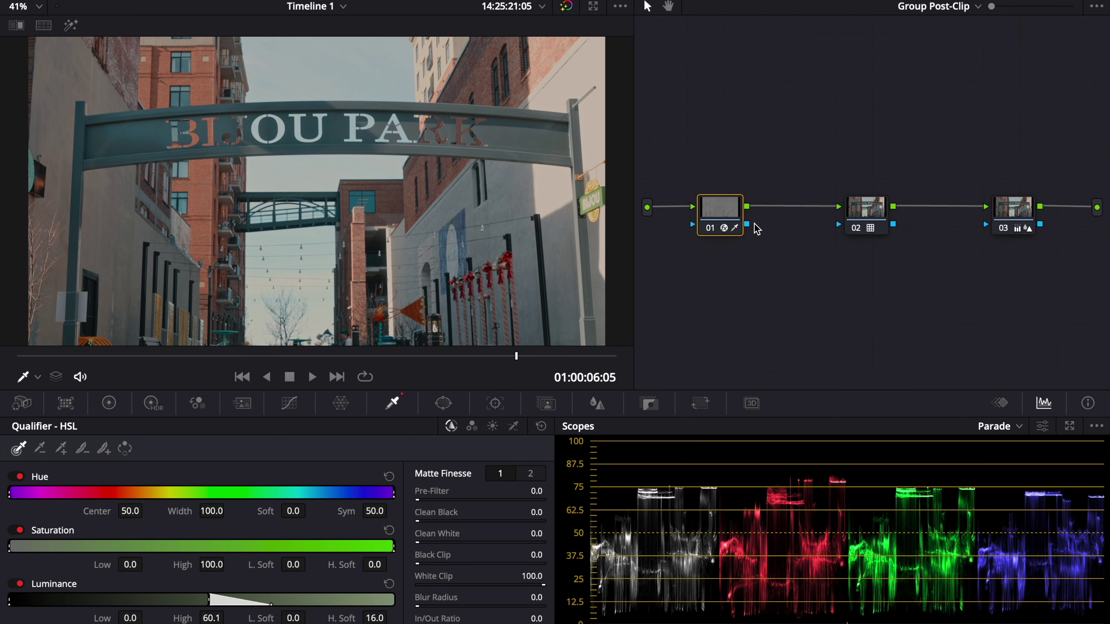
pyautogui.moveTo(730, 222); pyautogui.dragTo(780, 225)
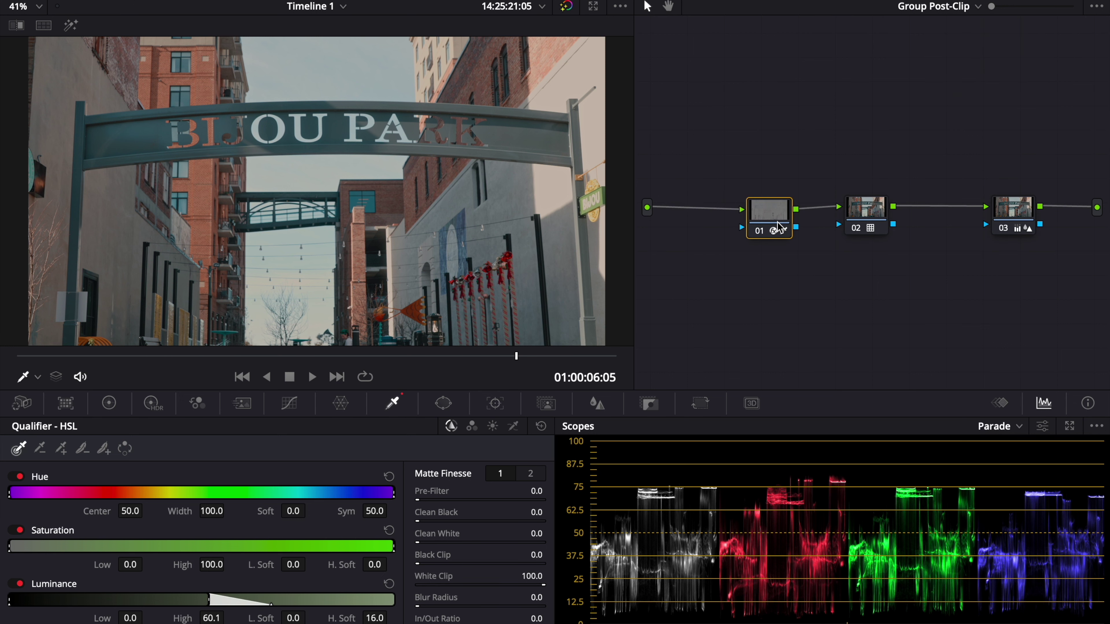
pyautogui.hotkey('shift', 's')
pyautogui.rightClick(739, 274)
pyautogui.click(870, 251)
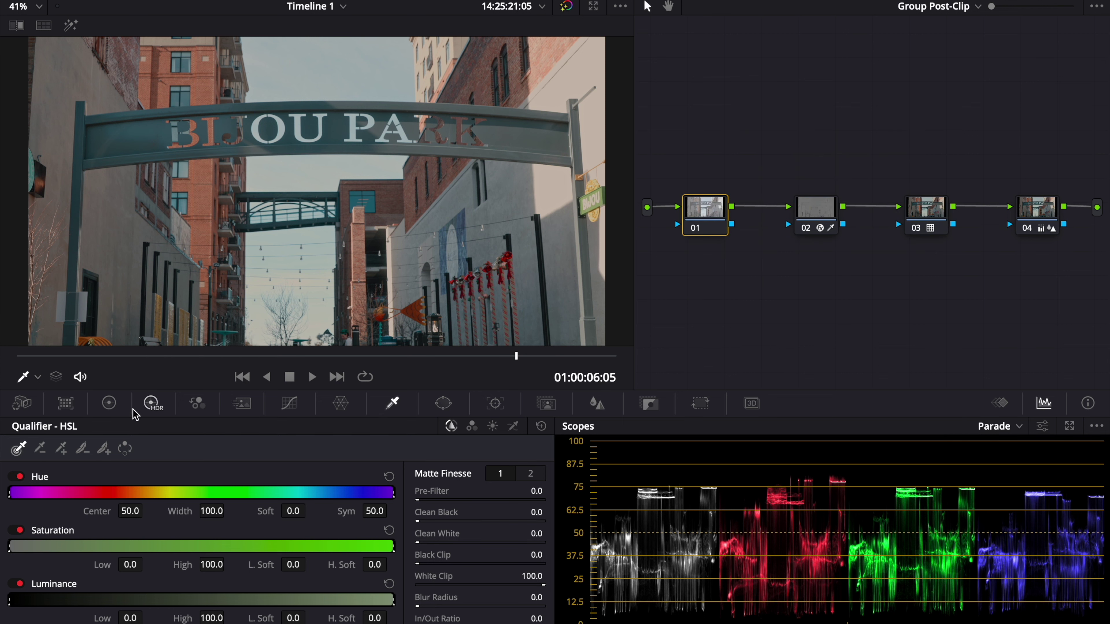
# - On the new node 01, set contrast to 1.100 and pivot to 0.500, and lower the gain to 0.95
pyautogui.click(109, 403)
pyautogui.click(331, 450)
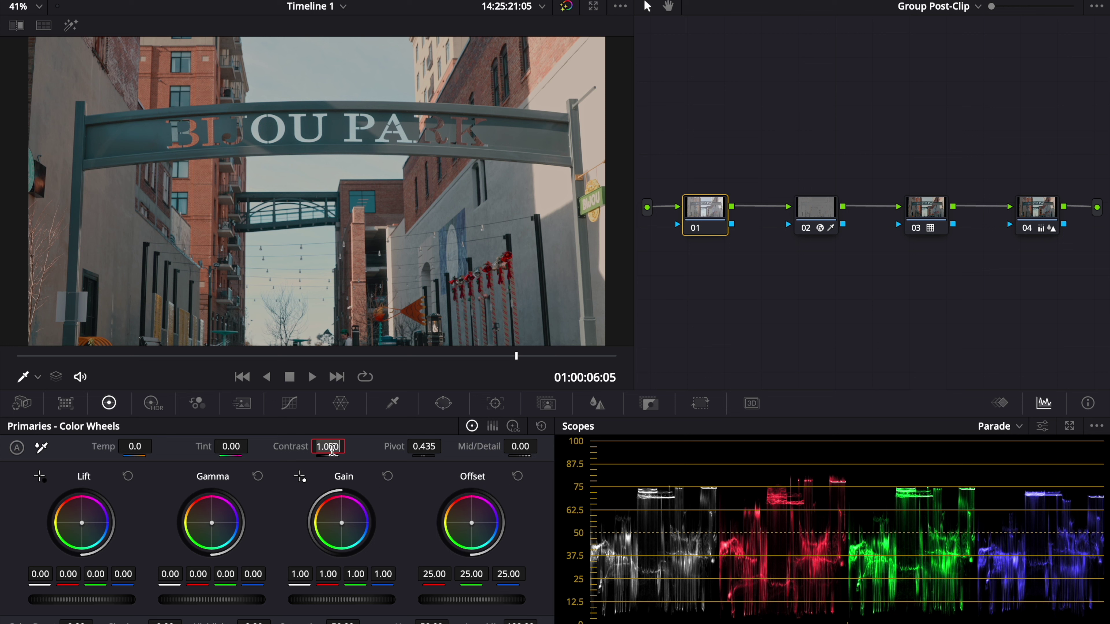
pyautogui.write('1.1')
pyautogui.press('Return')
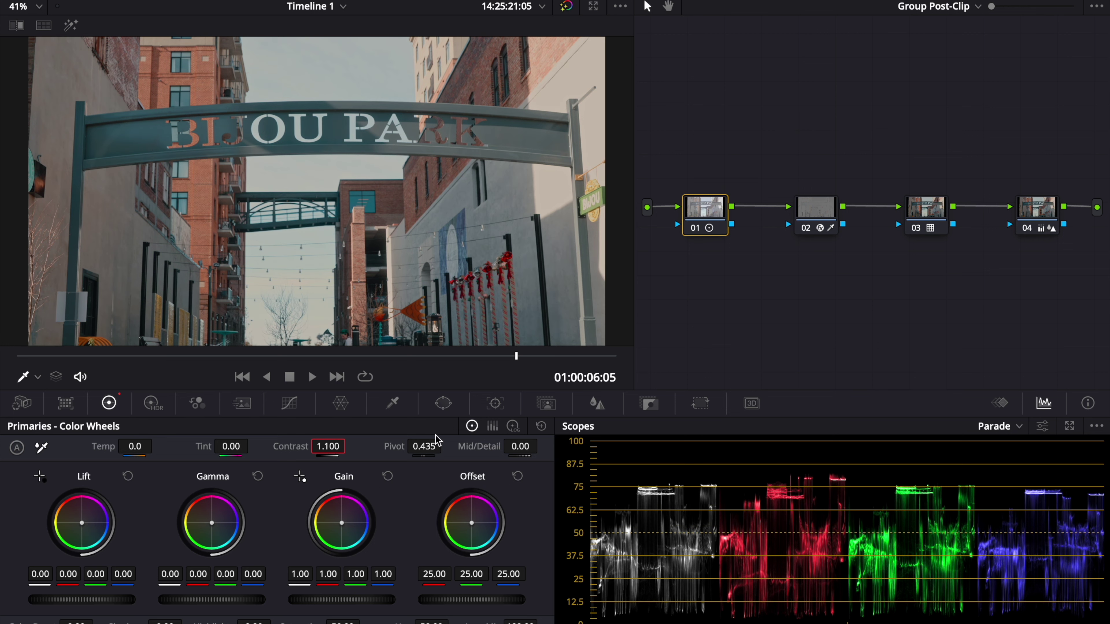
pyautogui.click(430, 452)
pyautogui.write('0.5')
pyautogui.press('Return')
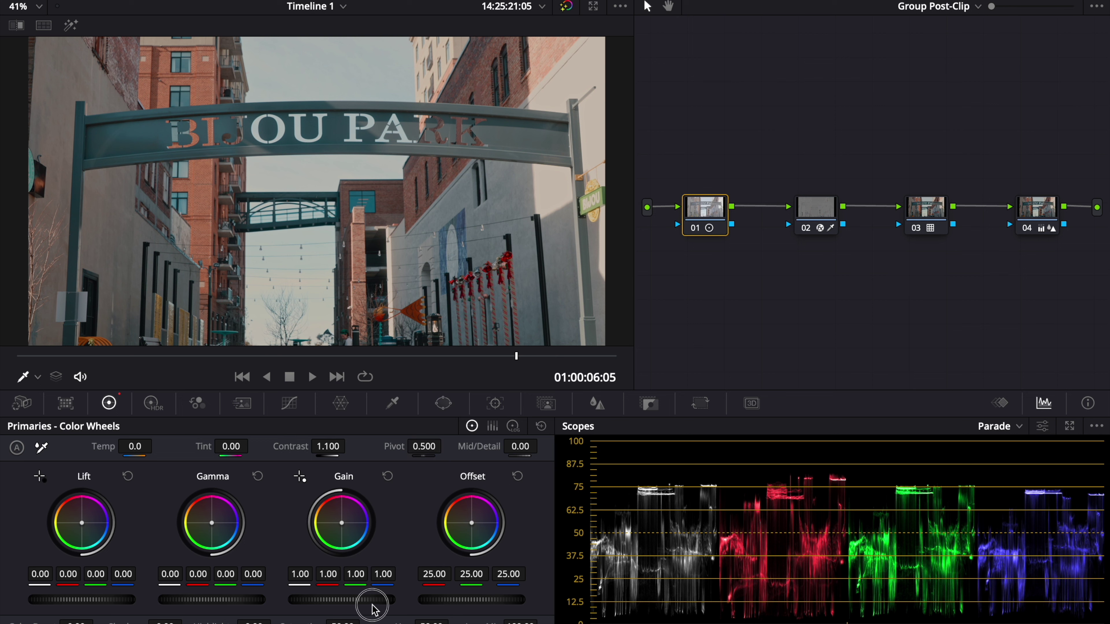
pyautogui.moveTo(371, 602); pyautogui.dragTo(341, 612)
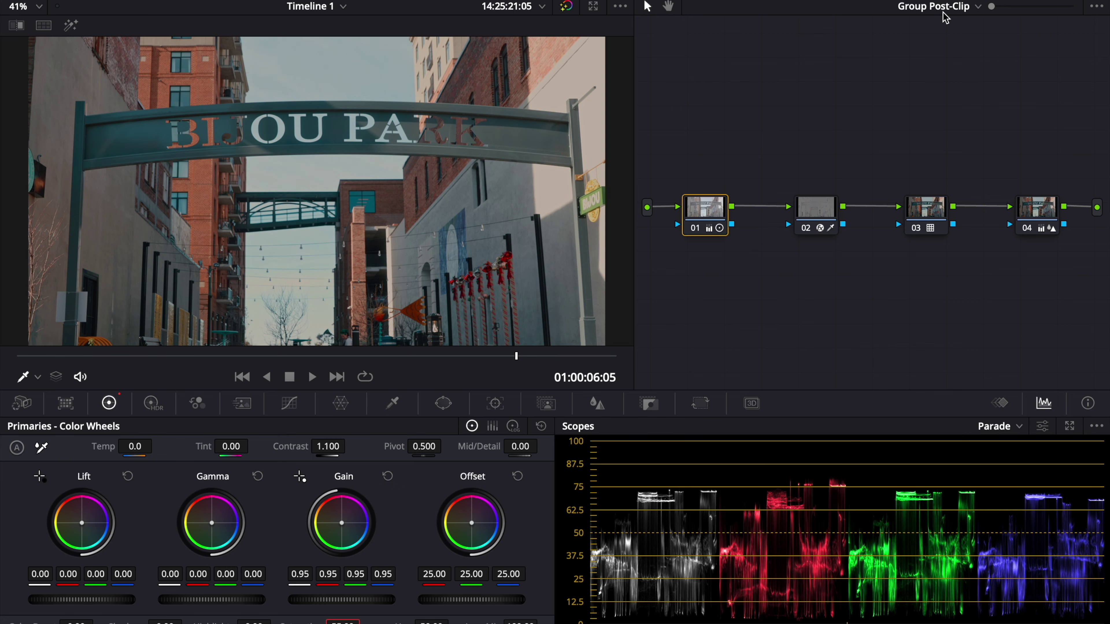
# - Review the look across all clips in the Lightbox, and open clip 10 with the post office tower
pyautogui.click(1071, 1)
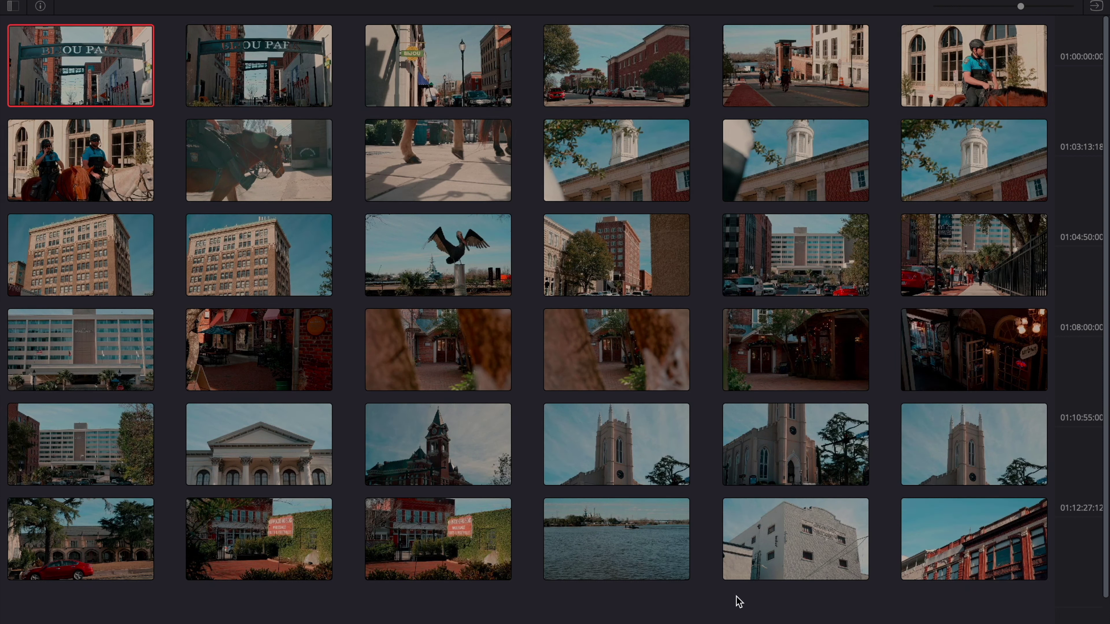
pyautogui.click(974, 543)
pyautogui.click(1041, 2)
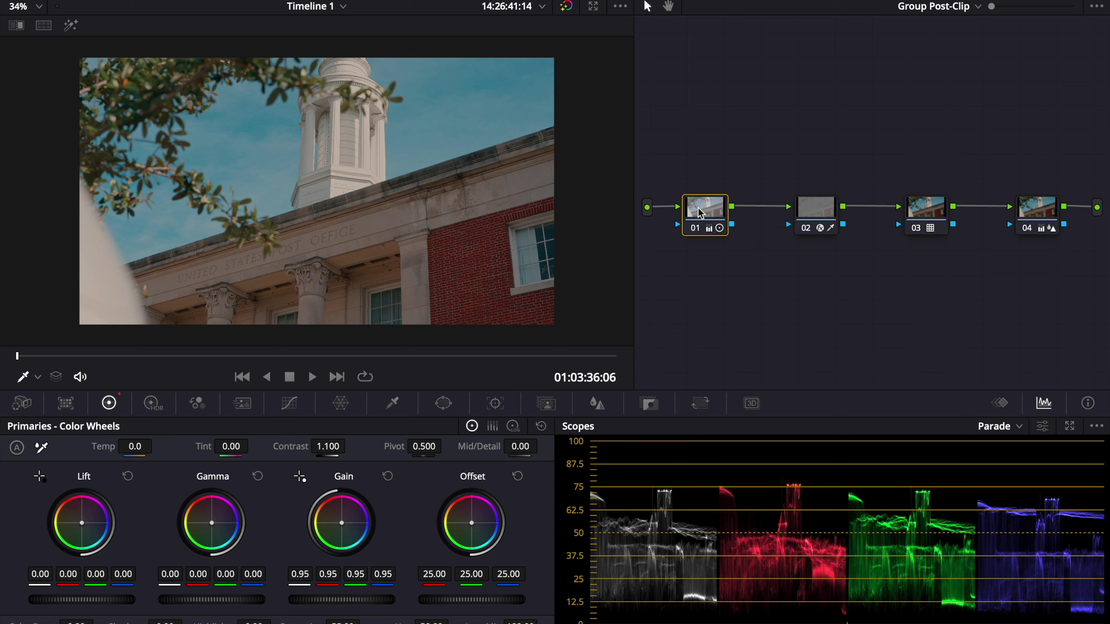
# - Add a serial node between the contrast node 01 and the Glow node, and clean up the node graph
pyautogui.moveTo(698, 210); pyautogui.dragTo(739, 212)
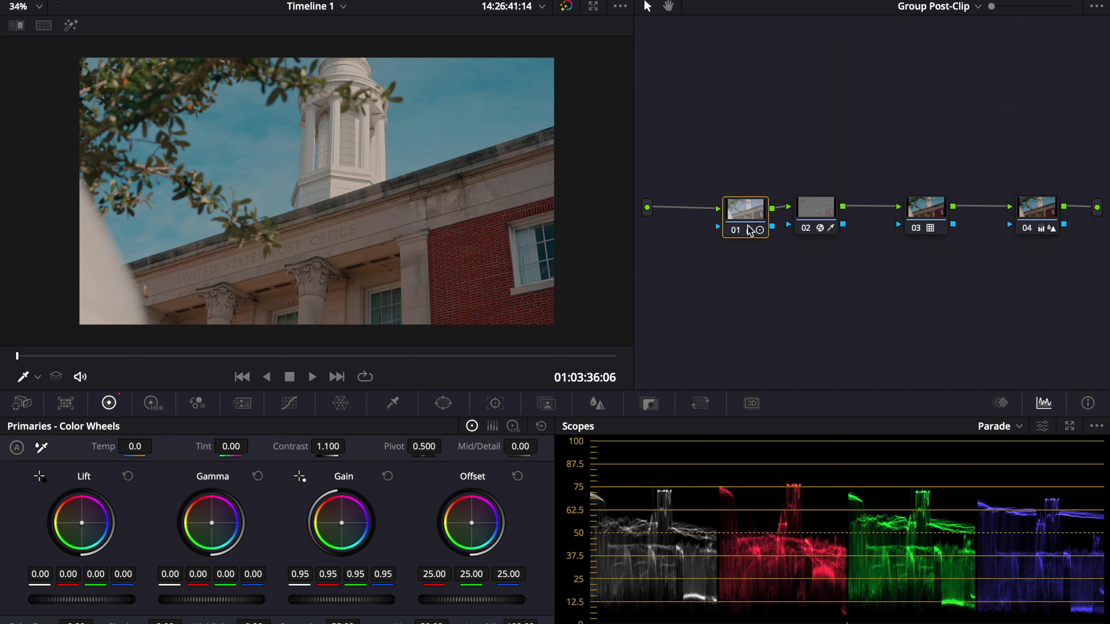
pyautogui.moveTo(765, 217); pyautogui.dragTo(729, 212)
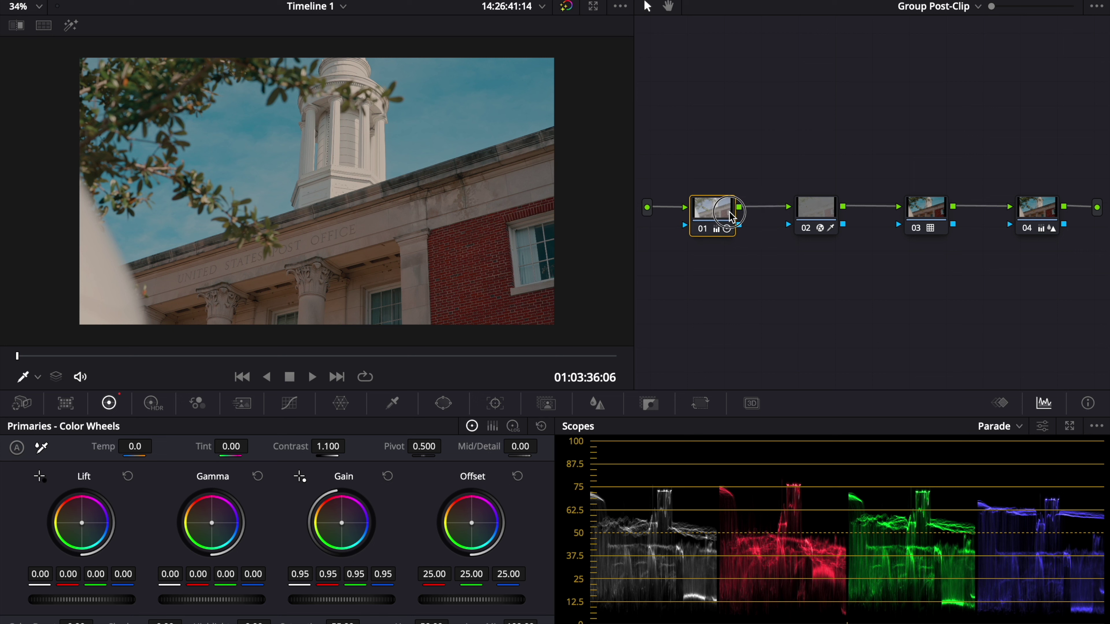
pyautogui.hotkey('alt', 's')
pyautogui.rightClick(758, 127)
pyautogui.click(807, 257)
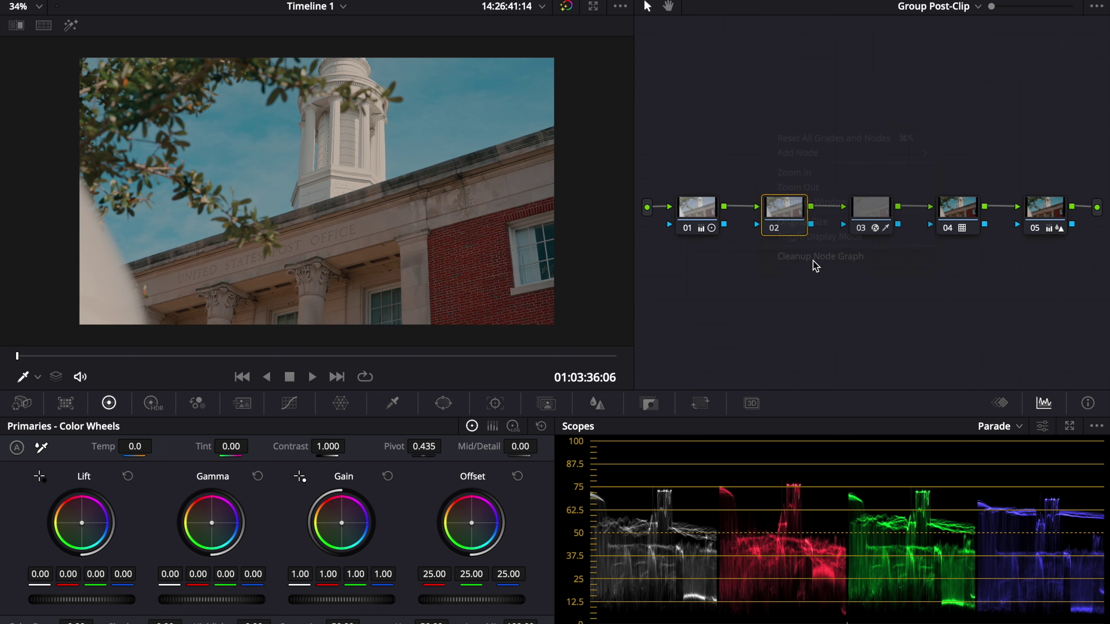
# - White balance the new node 02 by sampling the white tower of the post office
pyautogui.click(41, 447)
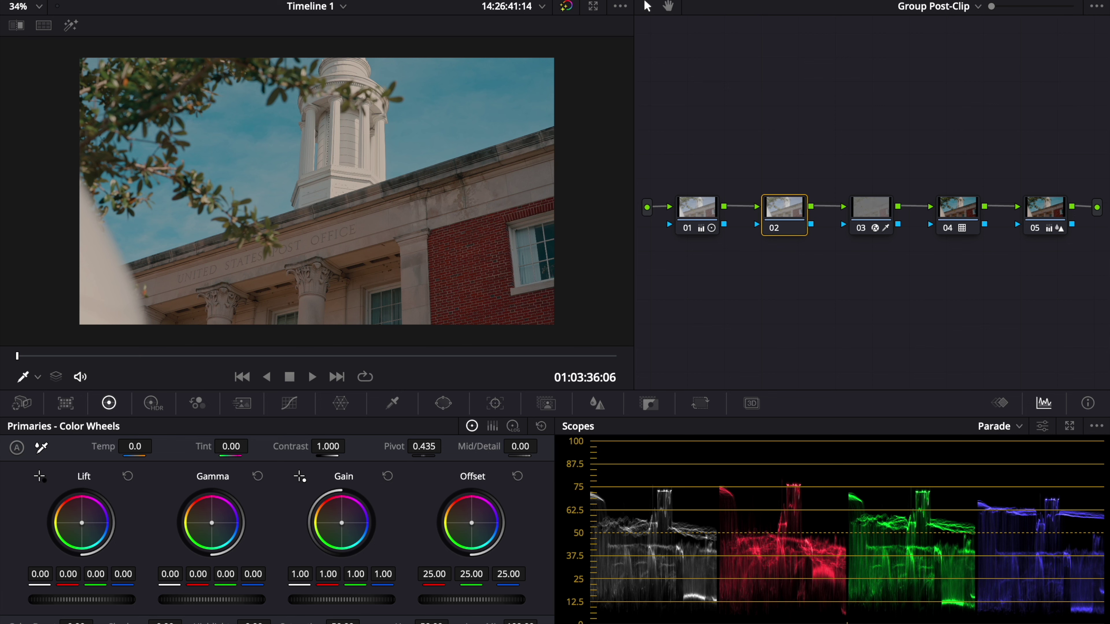
pyautogui.scroll(5, 306, 149)
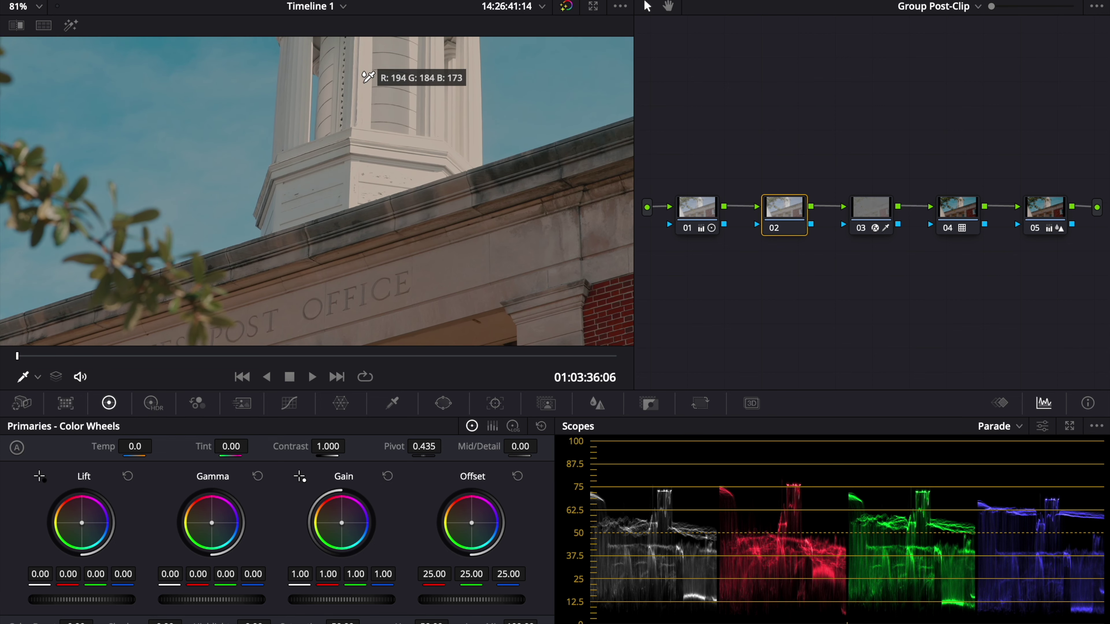
pyautogui.click(369, 75)
pyautogui.hotkey('shift', 'z')
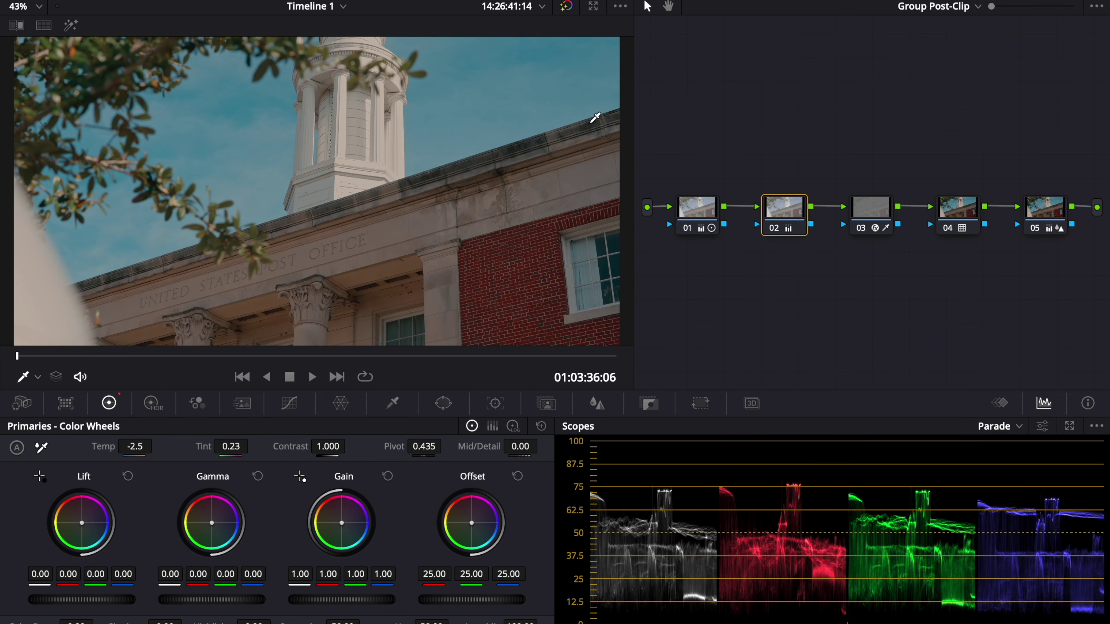
pyautogui.scroll(-2, 324, 129)
pyautogui.scroll(1, 328, 128)
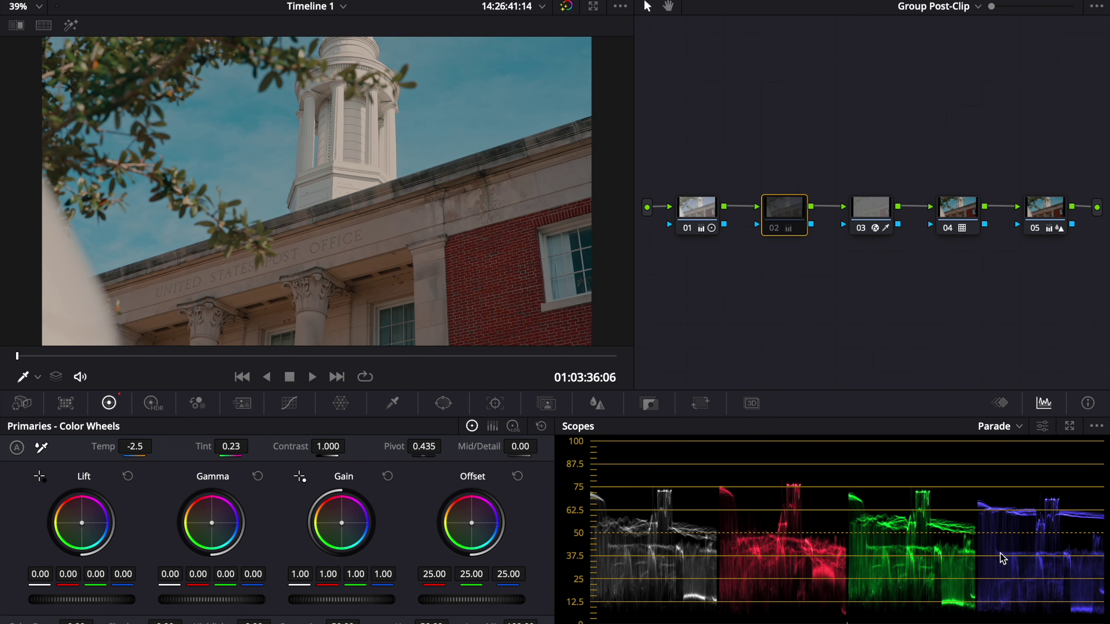
# - At the Clip level, darken clip 06 of the mounted officer by lowering gamma to about -0.02, and fine-tune its gain
pyautogui.click(935, 6)
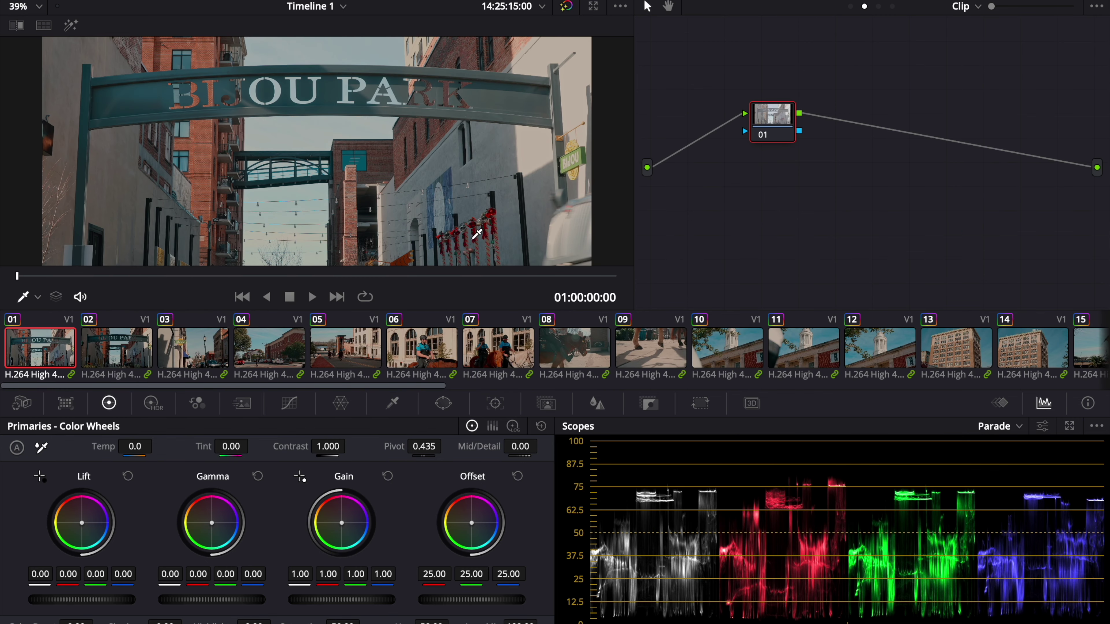
pyautogui.press('Down')
pyautogui.press('Down')
pyautogui.press('Down')
pyautogui.press('Down')
pyautogui.press('Down')
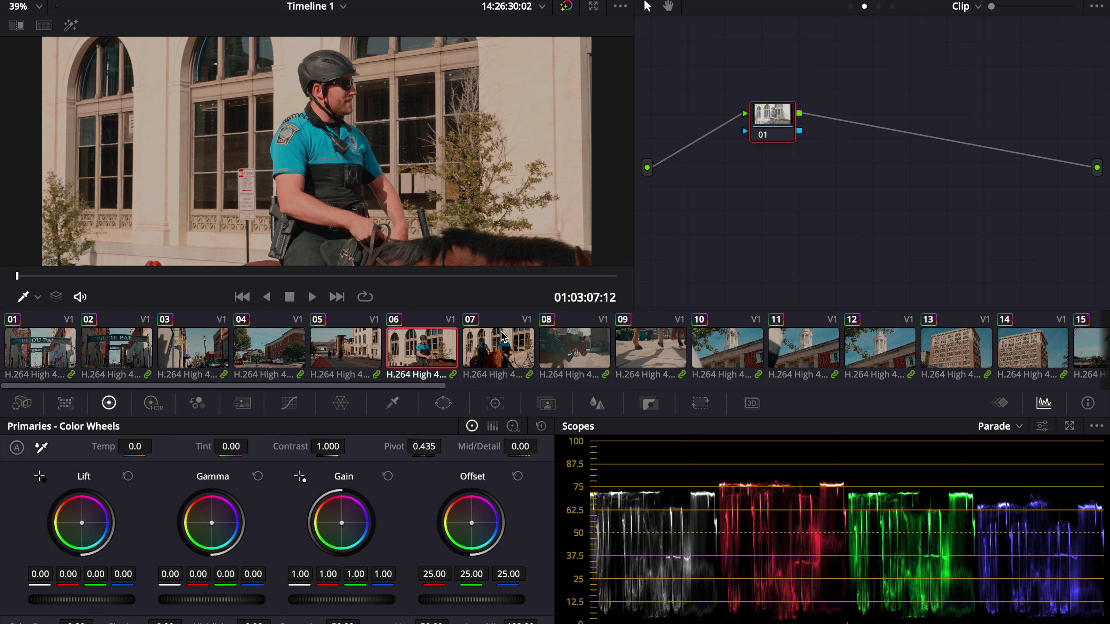
pyautogui.moveTo(209, 601); pyautogui.dragTo(99, 601)
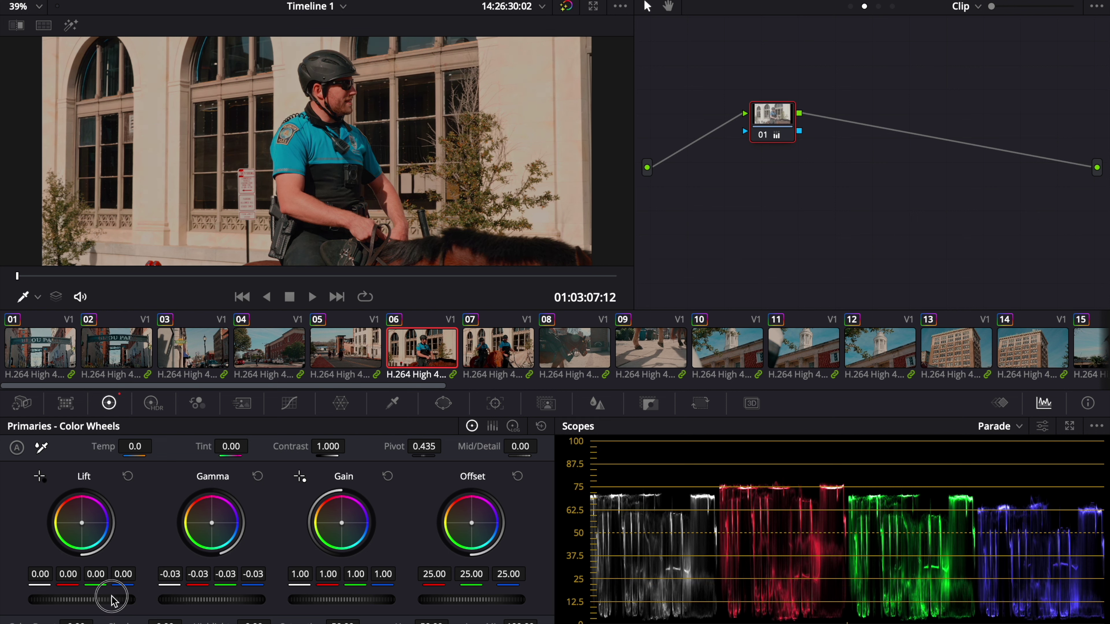
pyautogui.moveTo(236, 597)
pyautogui.mouseDown()
pyautogui.moveTo(202, 603)
pyautogui.moveTo(227, 604)
pyautogui.mouseUp()
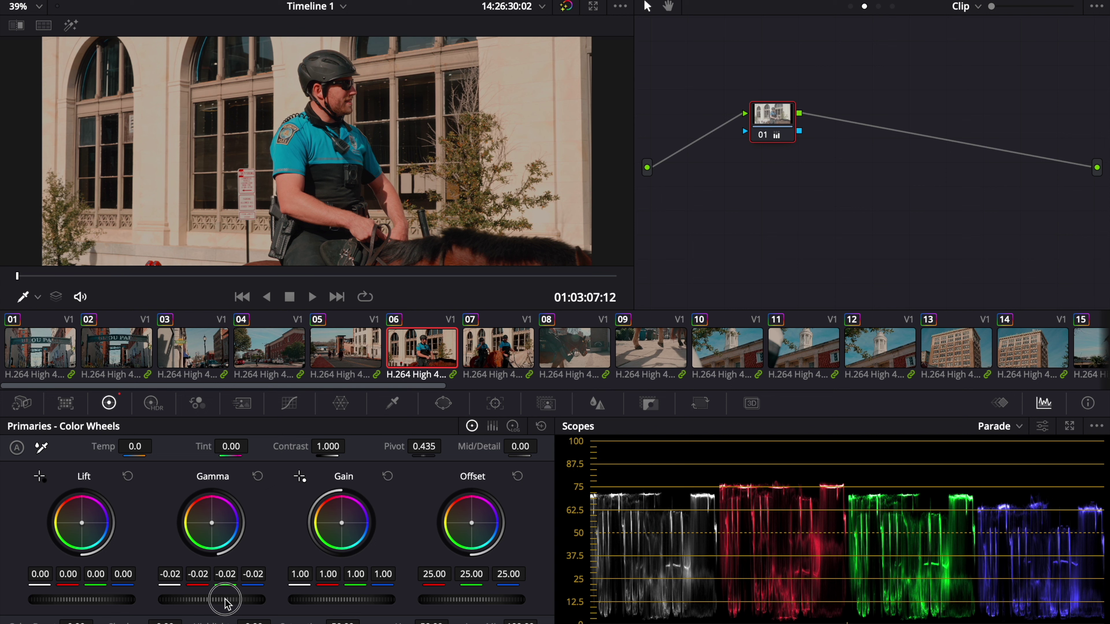
pyautogui.moveTo(298, 601); pyautogui.dragTo(292, 602)
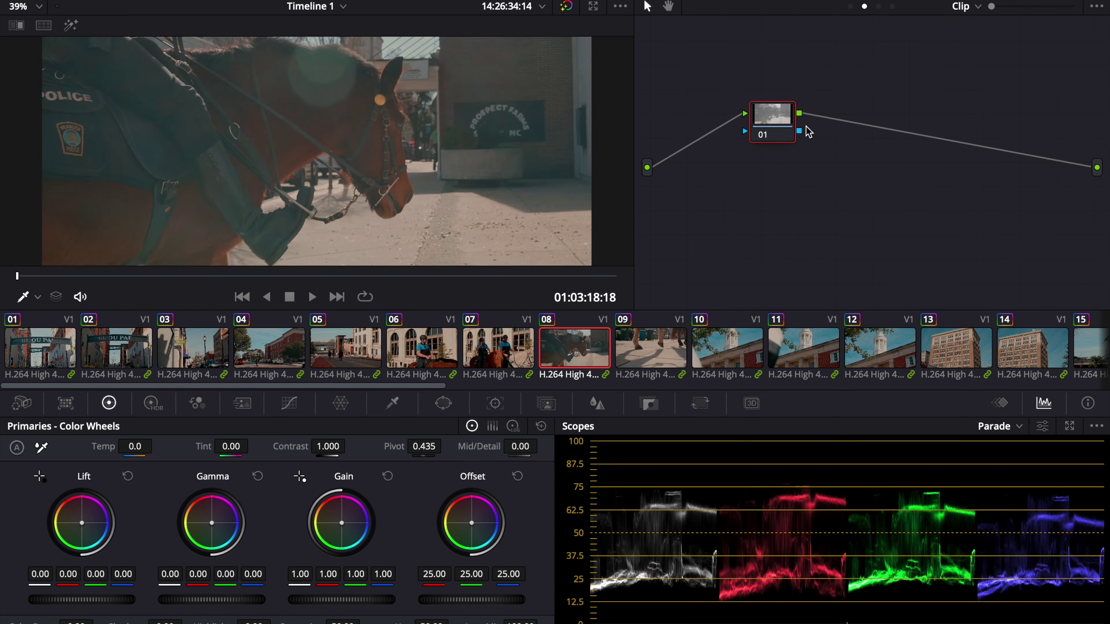
# - Paste the copied clip grade onto clips 08 and 09, and select clip 10
pyautogui.press('super+v')
pyautogui.click(660, 338)
pyautogui.press('super+v')
pyautogui.click(728, 350)
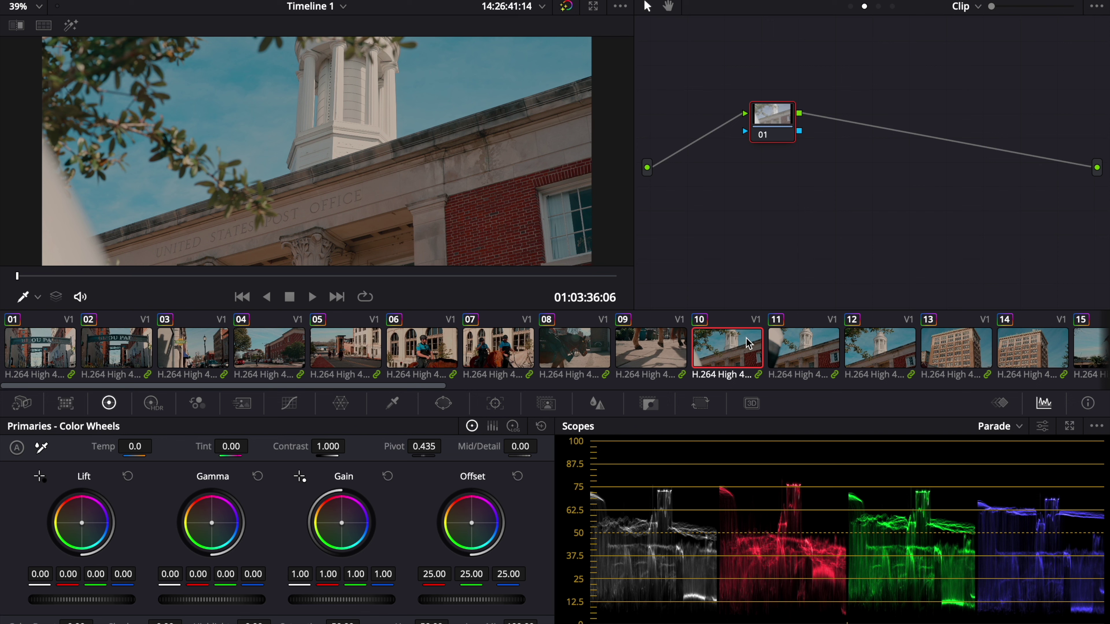
# - Paste the copied clip grade onto clips 10 through 14
pyautogui.press('super+v')
pyautogui.click(785, 342)
pyautogui.press('super+v')
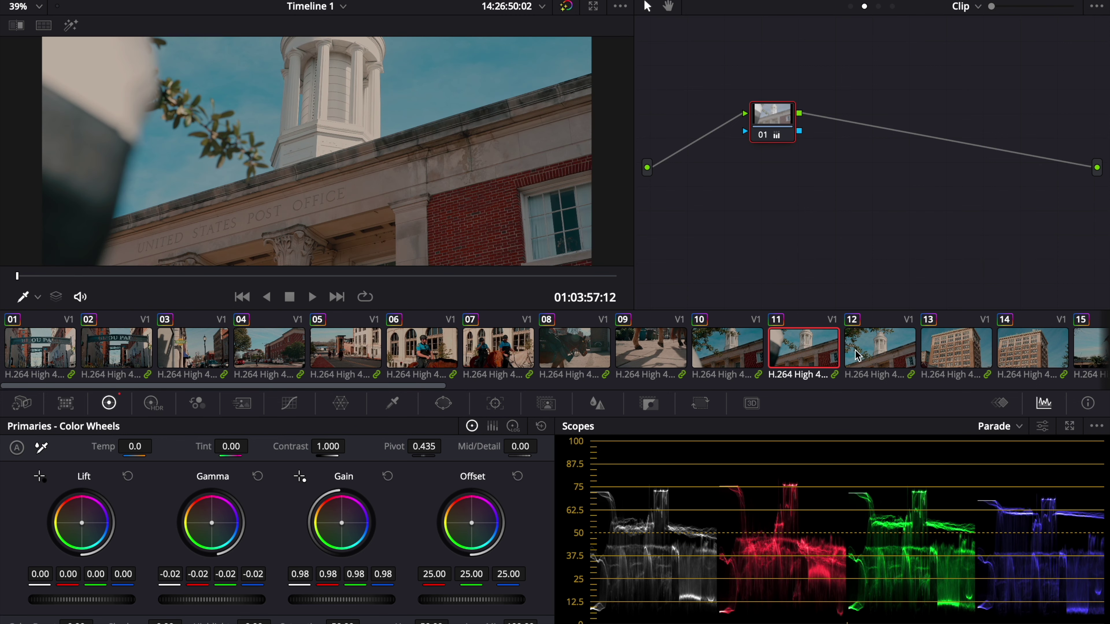
pyautogui.click(891, 356)
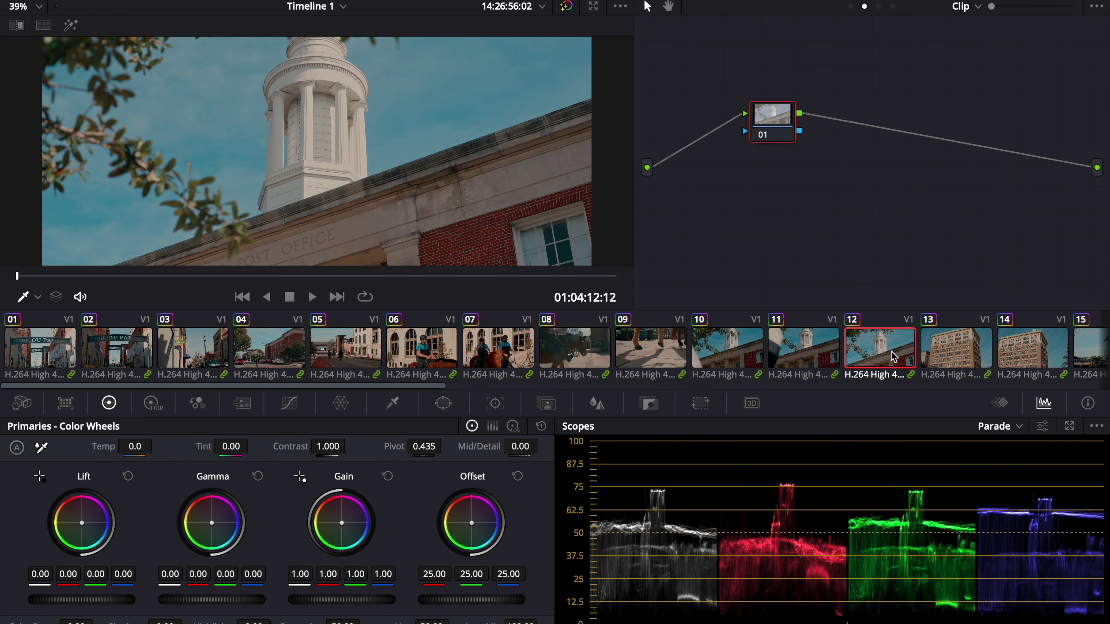
pyautogui.press('super+v')
pyautogui.click(934, 352)
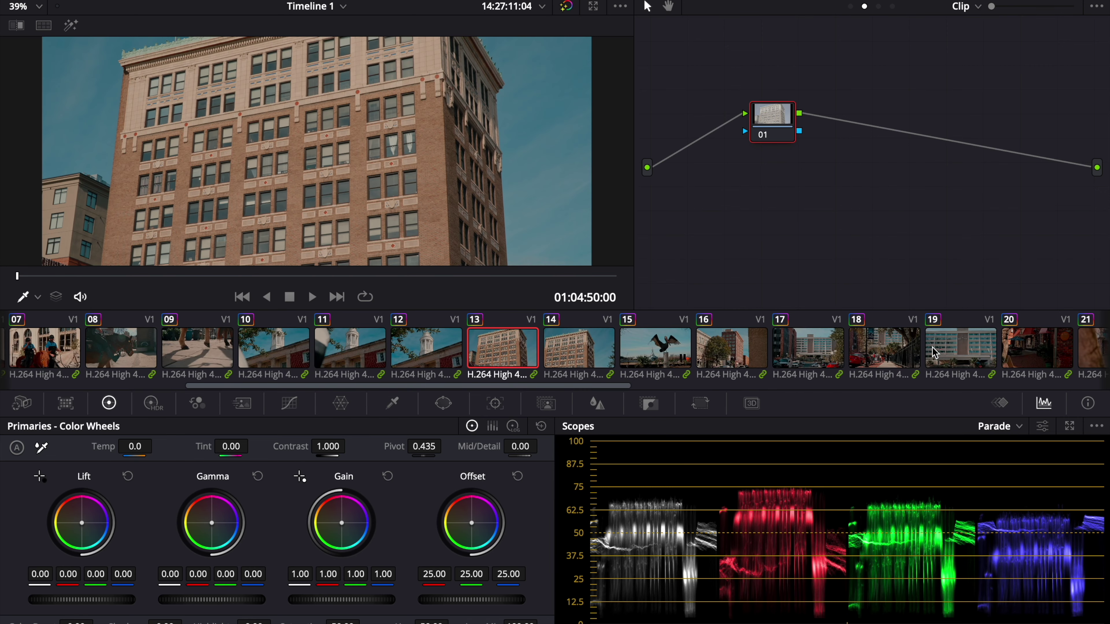
pyautogui.press('super+v')
pyautogui.press('Down')
pyautogui.press('super+v')
# - On clip 15, add a circular window around the pelican statue to node 01 and invert it
pyautogui.press('Down')
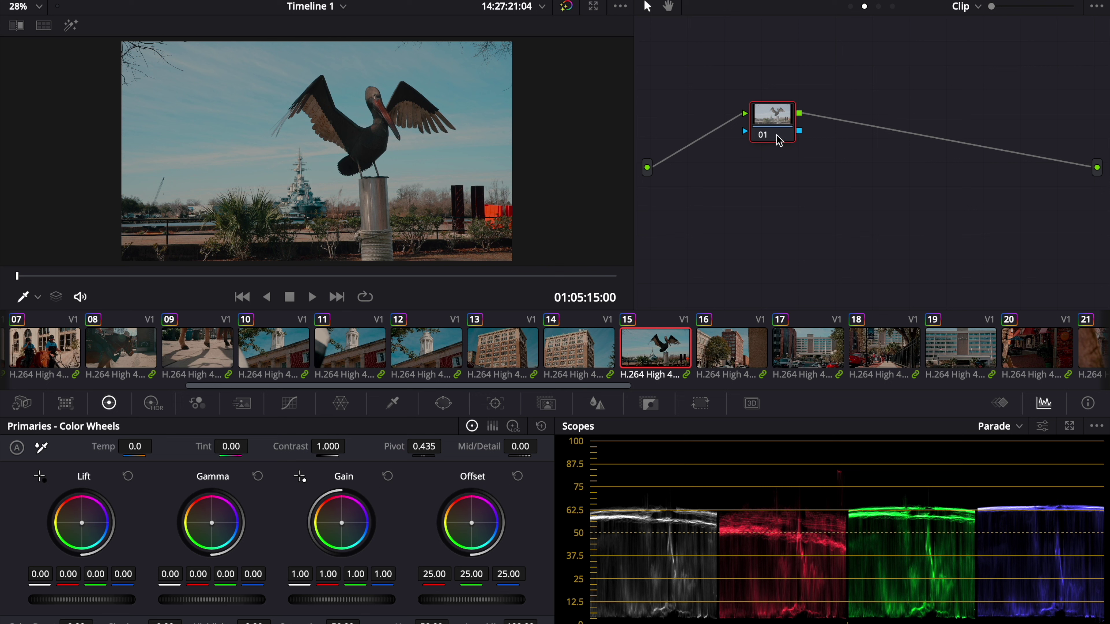
pyautogui.moveTo(779, 140); pyautogui.dragTo(777, 167)
pyautogui.click(443, 403)
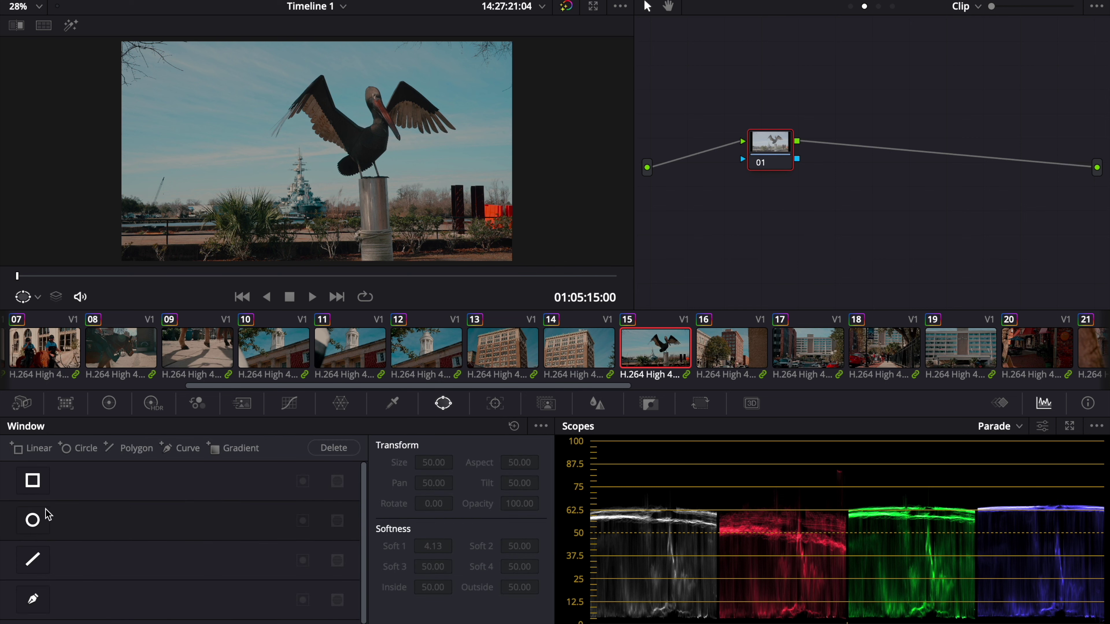
pyautogui.click(33, 520)
pyautogui.moveTo(312, 142); pyautogui.dragTo(374, 119)
pyautogui.moveTo(437, 119); pyautogui.dragTo(481, 119)
pyautogui.click(302, 521)
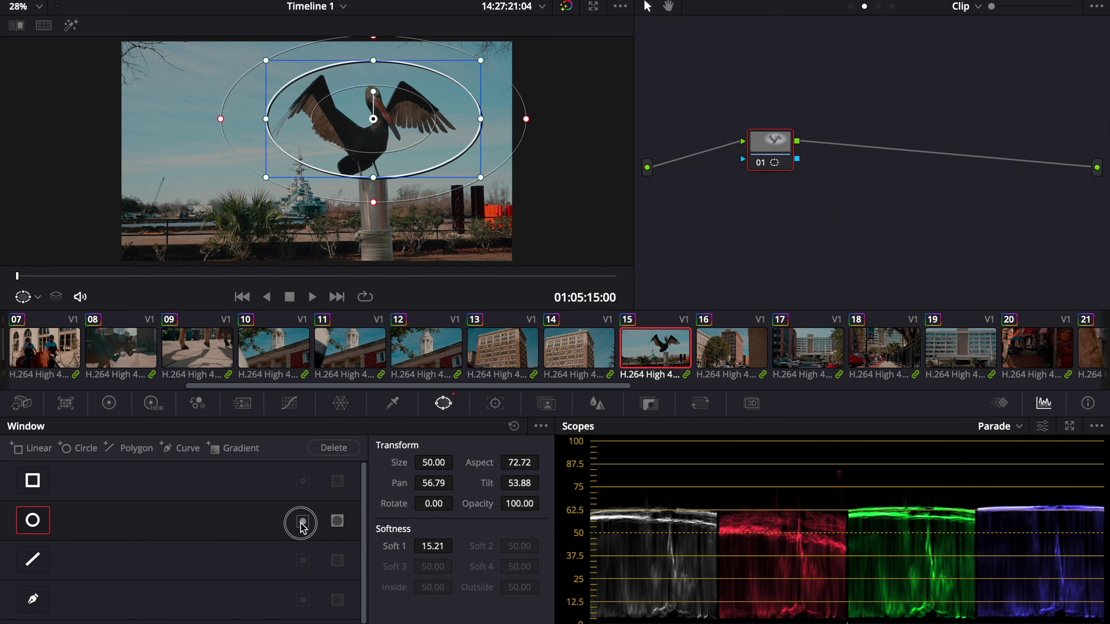
# - Lower the gain around the pelican to 0.97 and widen the circular window's soft edge
pyautogui.click(110, 404)
pyautogui.moveTo(312, 606); pyautogui.dragTo(341, 605)
pyautogui.moveTo(220, 118); pyautogui.dragTo(205, 118)
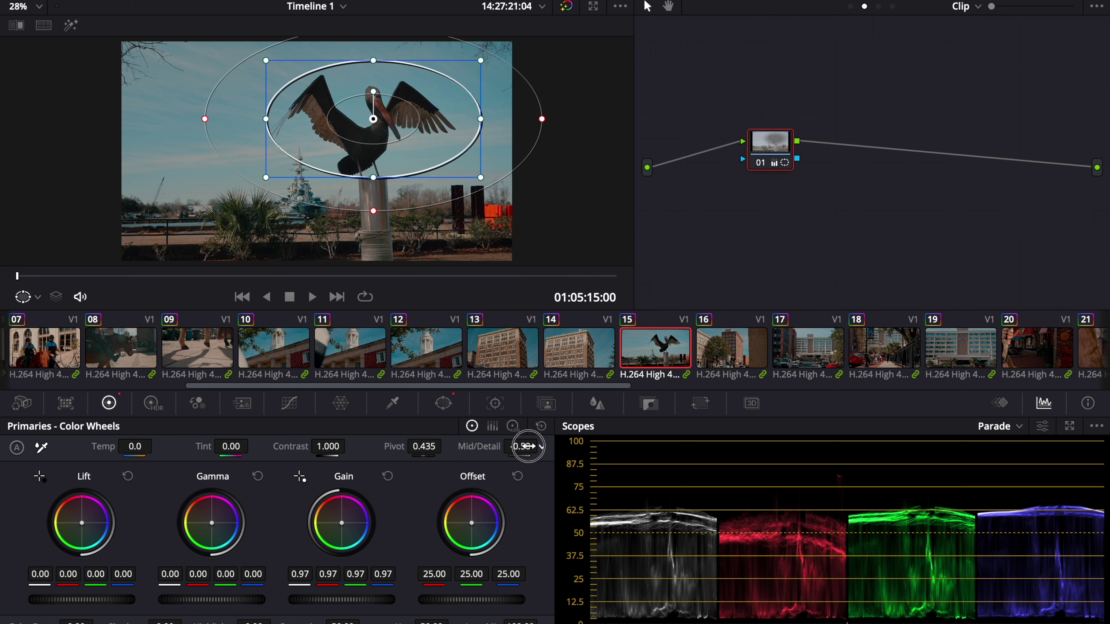
# - On clip 17 of the hotel, add a curve window to node 01 at a frame near the clip's end
pyautogui.click(742, 333)
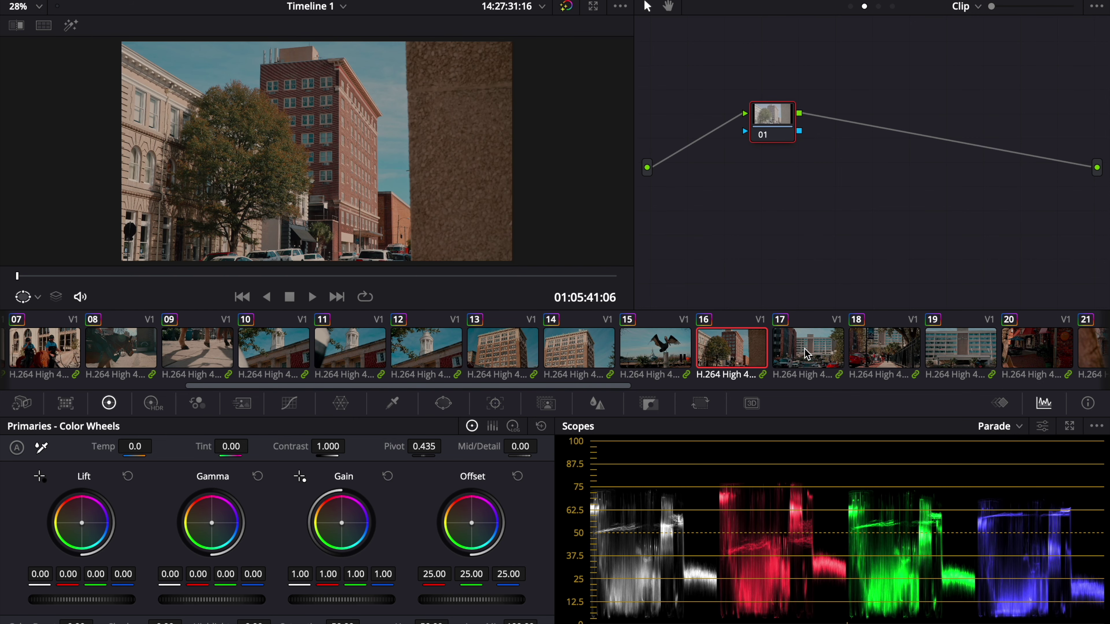
pyautogui.click(806, 353)
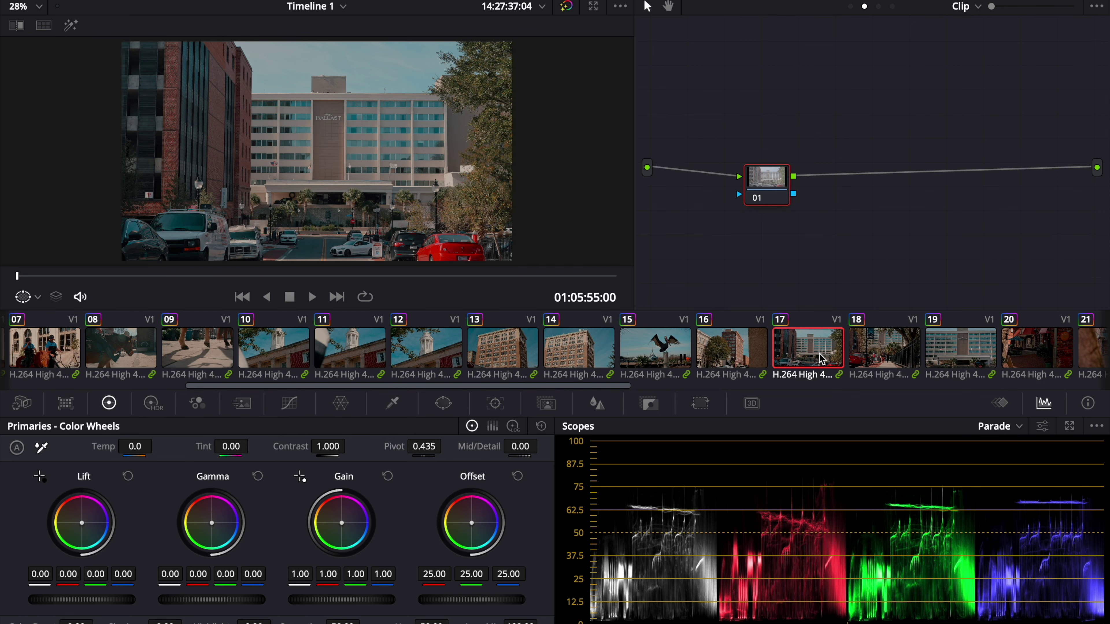
pyautogui.moveTo(766, 192); pyautogui.dragTo(764, 175)
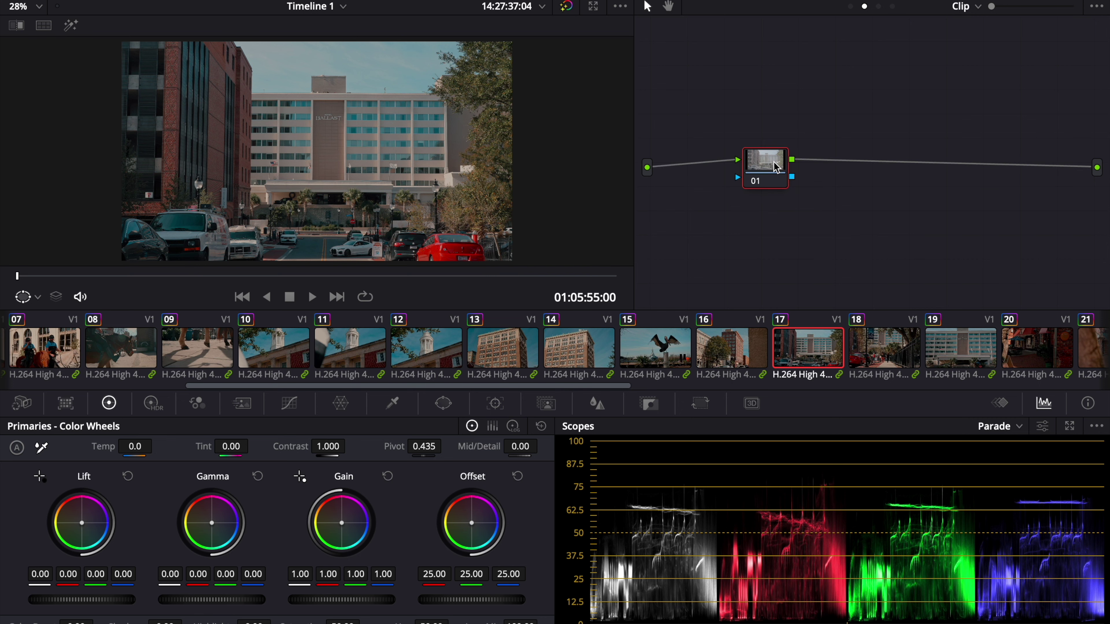
pyautogui.moveTo(350, 273); pyautogui.dragTo(1, 272)
pyautogui.moveTo(476, 294); pyautogui.dragTo(591, 277)
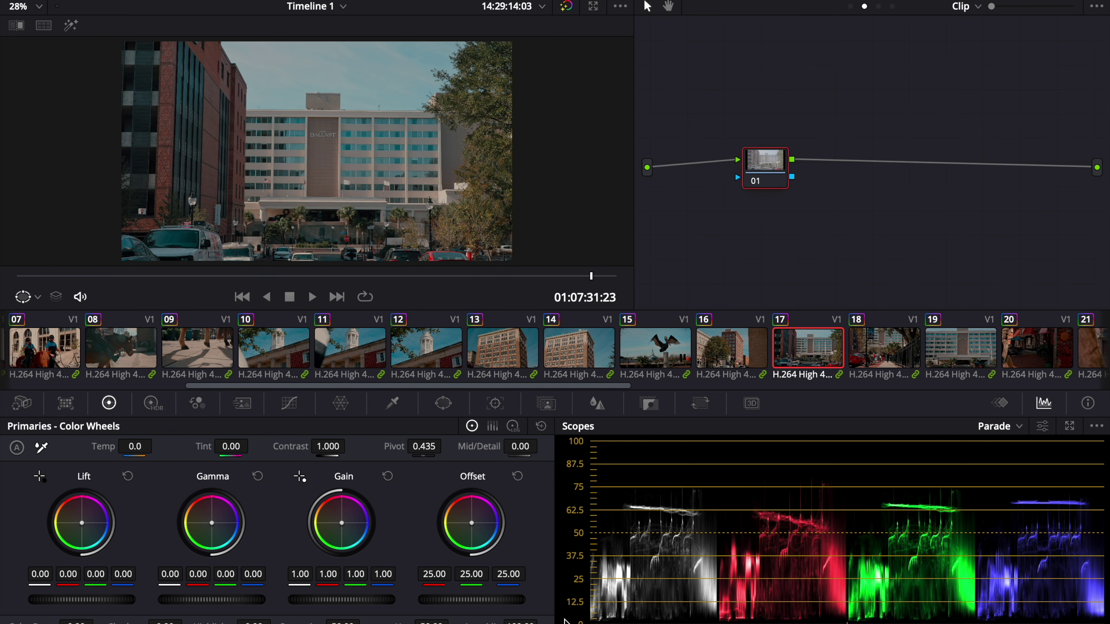
pyautogui.click(443, 404)
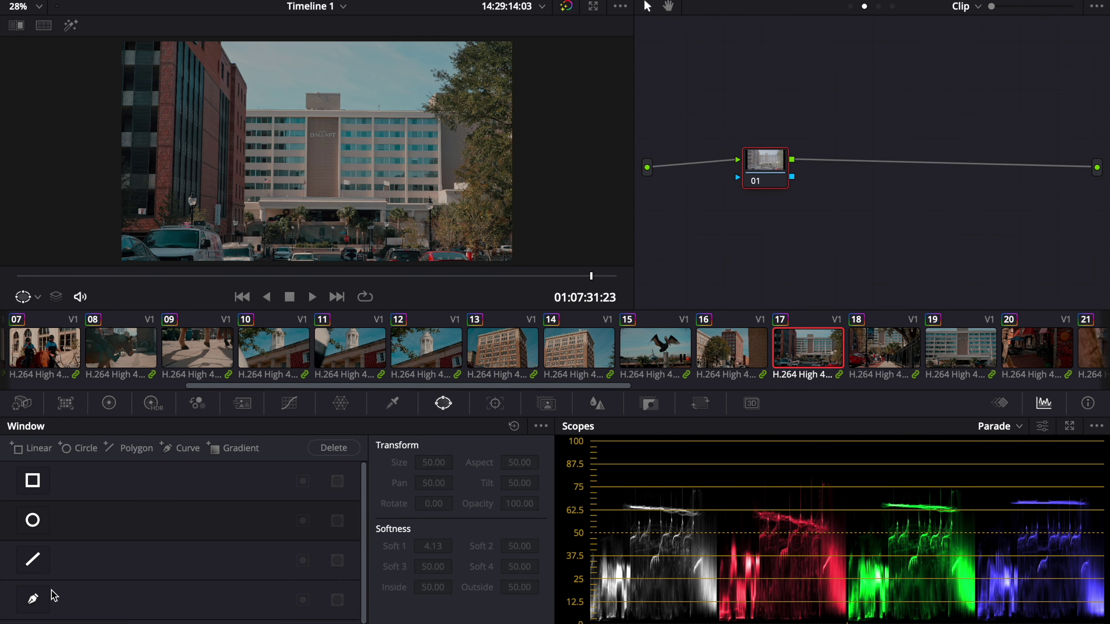
pyautogui.click(33, 600)
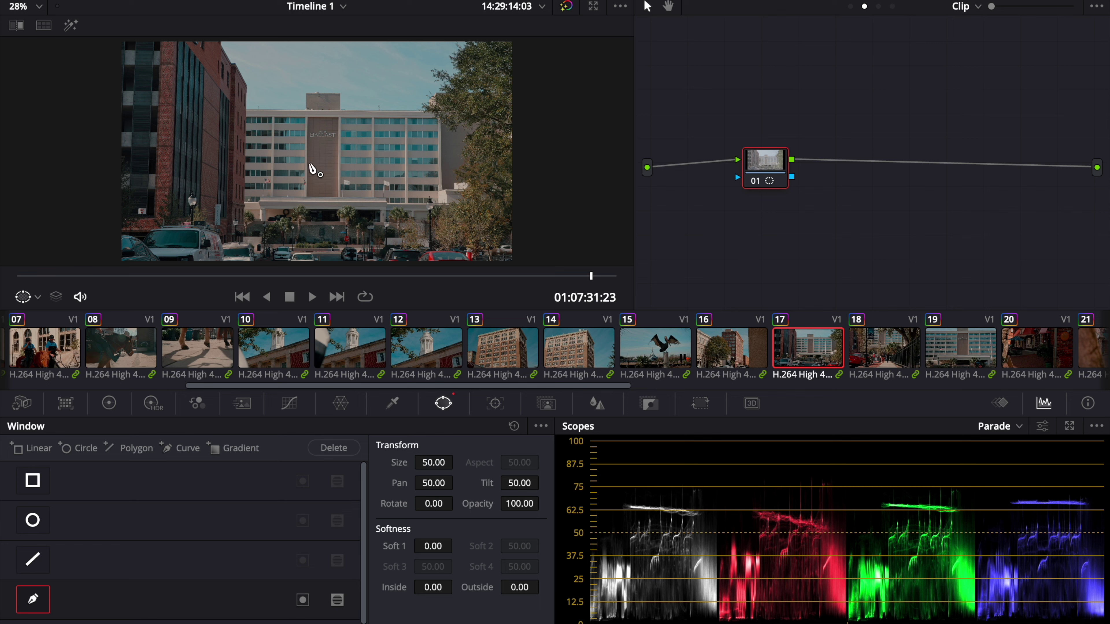
# - Trace a closed curve around the sky and hotel, along the brick building, the street and the trees' edge
pyautogui.scroll(-2, 219, 42)
pyautogui.click(218, 39)
pyautogui.click(234, 61)
pyautogui.click(243, 74)
pyautogui.click(257, 115)
pyautogui.click(253, 134)
pyautogui.click(254, 170)
pyautogui.click(253, 194)
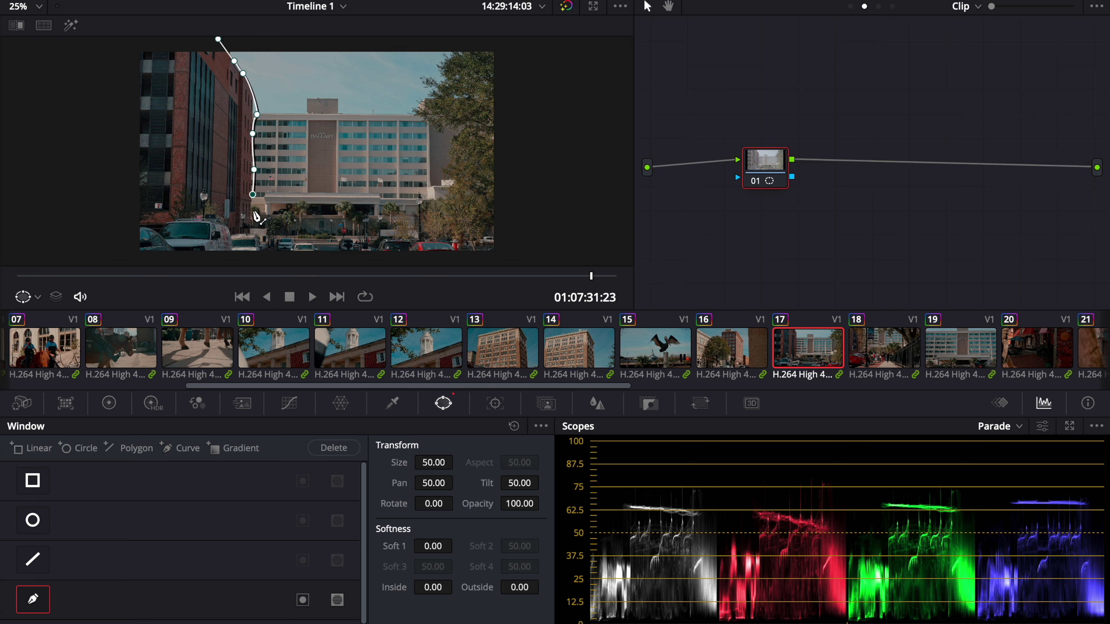
pyautogui.click(254, 216)
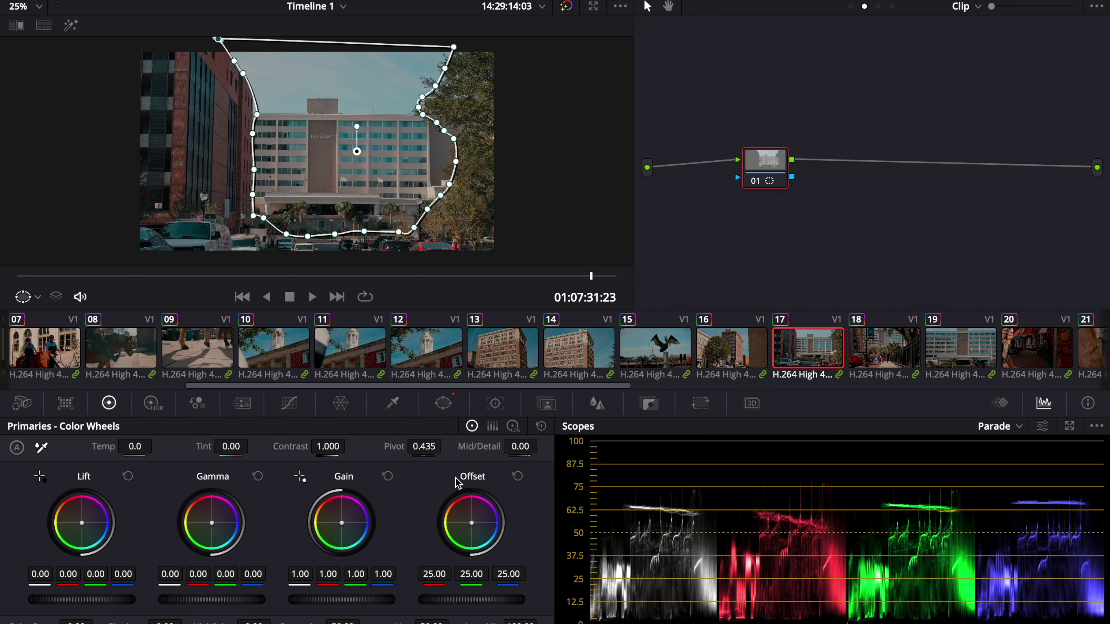
# - Set Temp to -1800 to reveal the masked area, and invert the curve window to affect its surroundings
pyautogui.moveTo(127, 449); pyautogui.dragTo(48, 448)
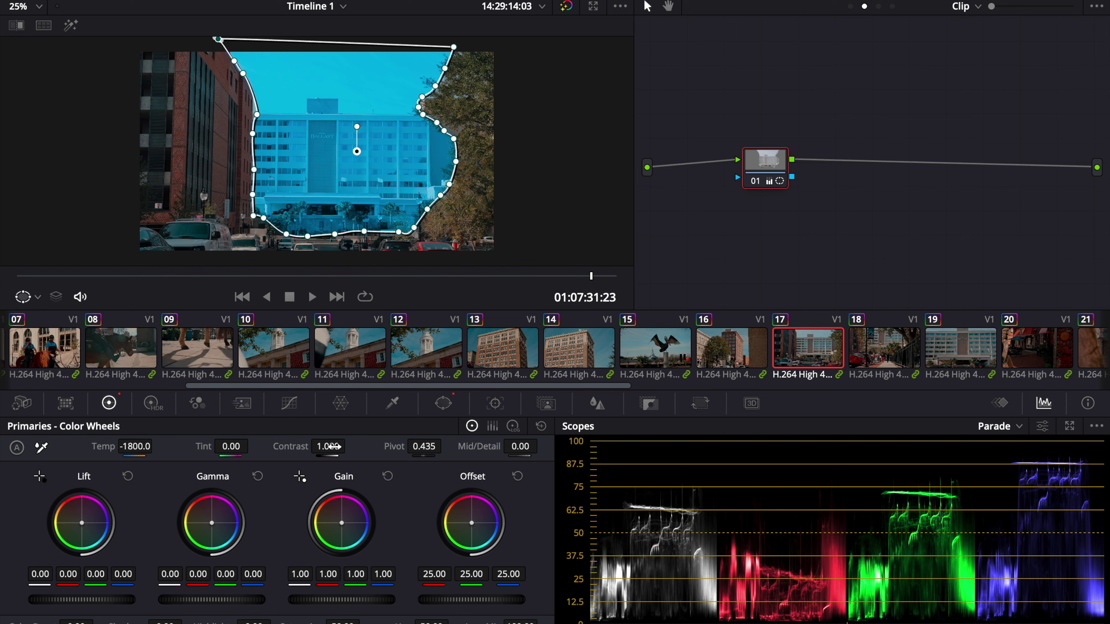
pyautogui.click(443, 402)
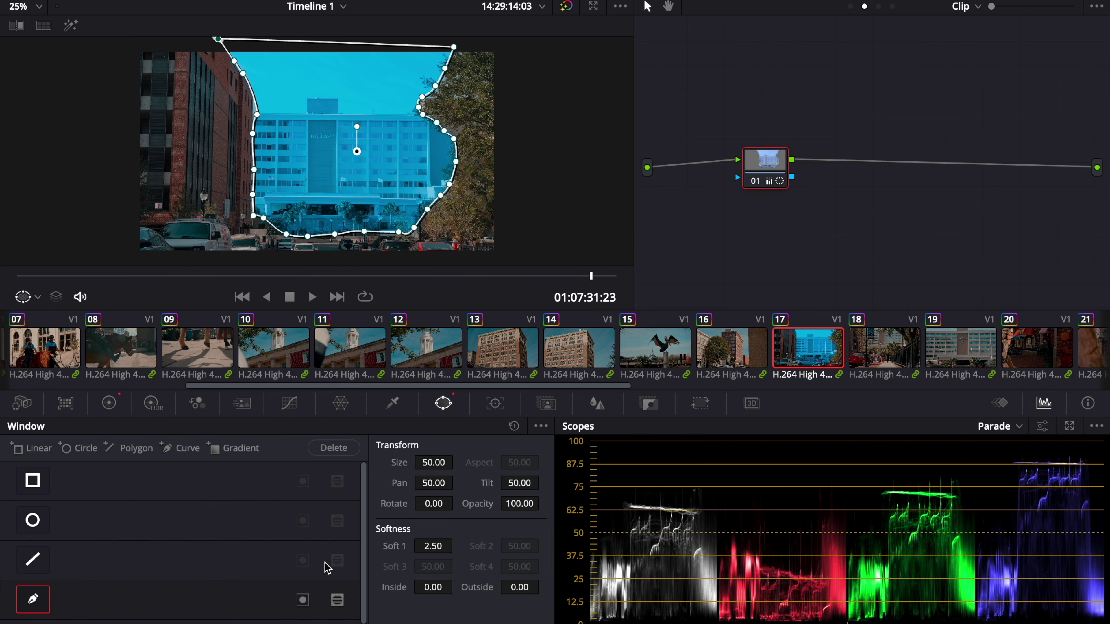
pyautogui.click(305, 599)
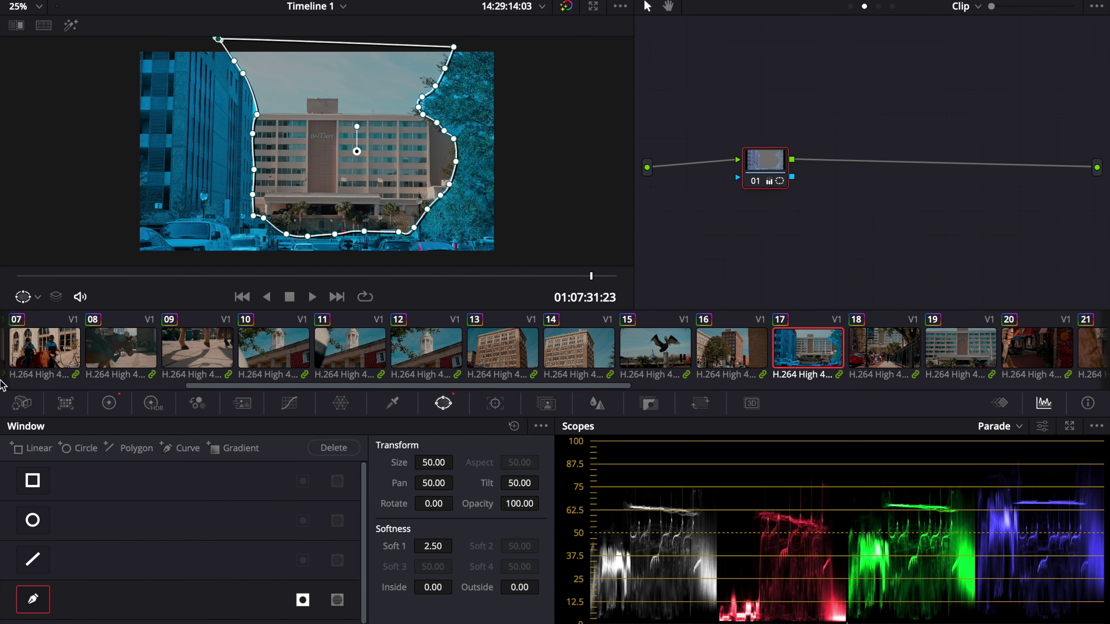
# - Hide the window outline in the viewer, raise the curve window's Soft 1 to about 14, and enlarge it slightly
pyautogui.click(29, 304)
pyautogui.click(31, 318)
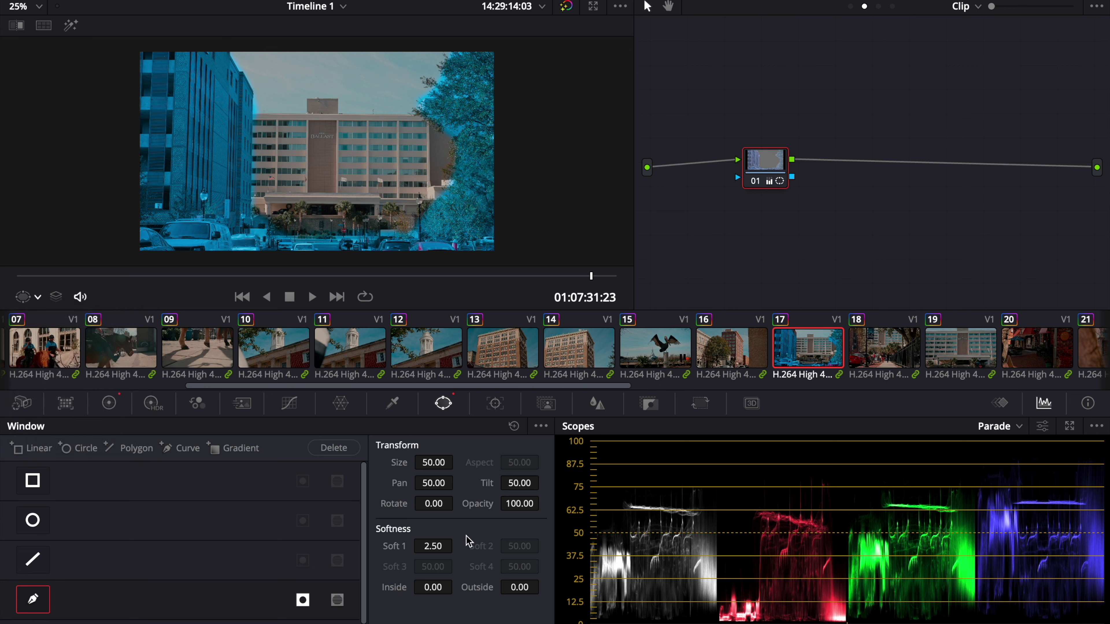
pyautogui.moveTo(435, 547); pyautogui.dragTo(878, 555)
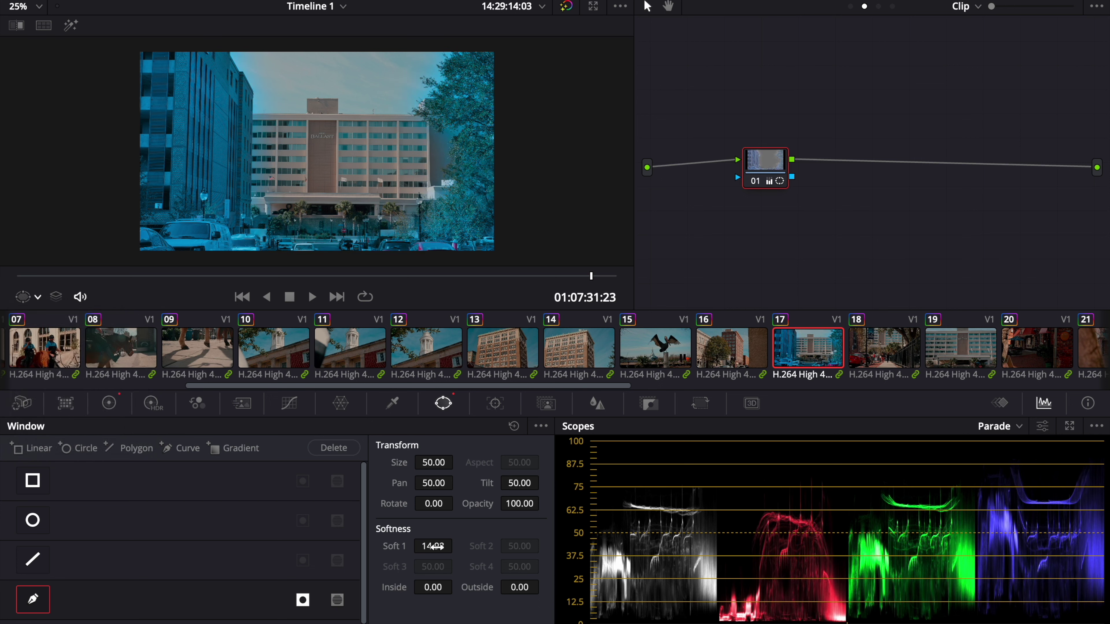
pyautogui.moveTo(432, 462)
pyautogui.mouseDown()
pyautogui.moveTo(503, 460)
pyautogui.moveTo(455, 463)
pyautogui.mouseUp()
# - Reset Temp to 0 and darken the area outside the curve window by lowering gain to 0.93
pyautogui.click(110, 403)
pyautogui.click(134, 446)
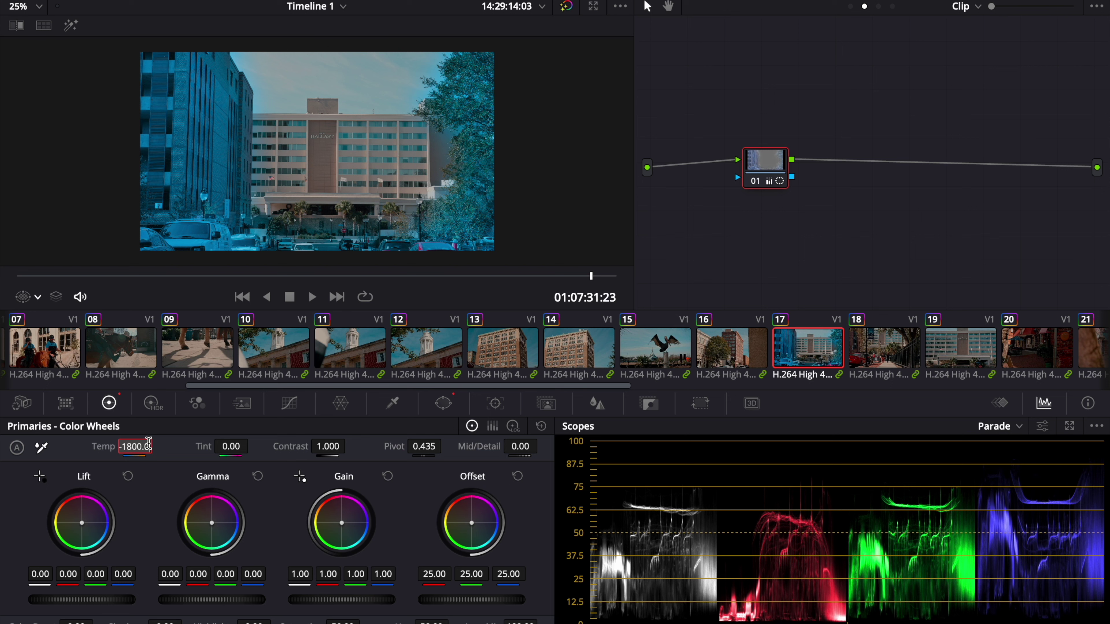
pyautogui.write('0')
pyautogui.press('Return')
pyautogui.moveTo(347, 600); pyautogui.dragTo(298, 601)
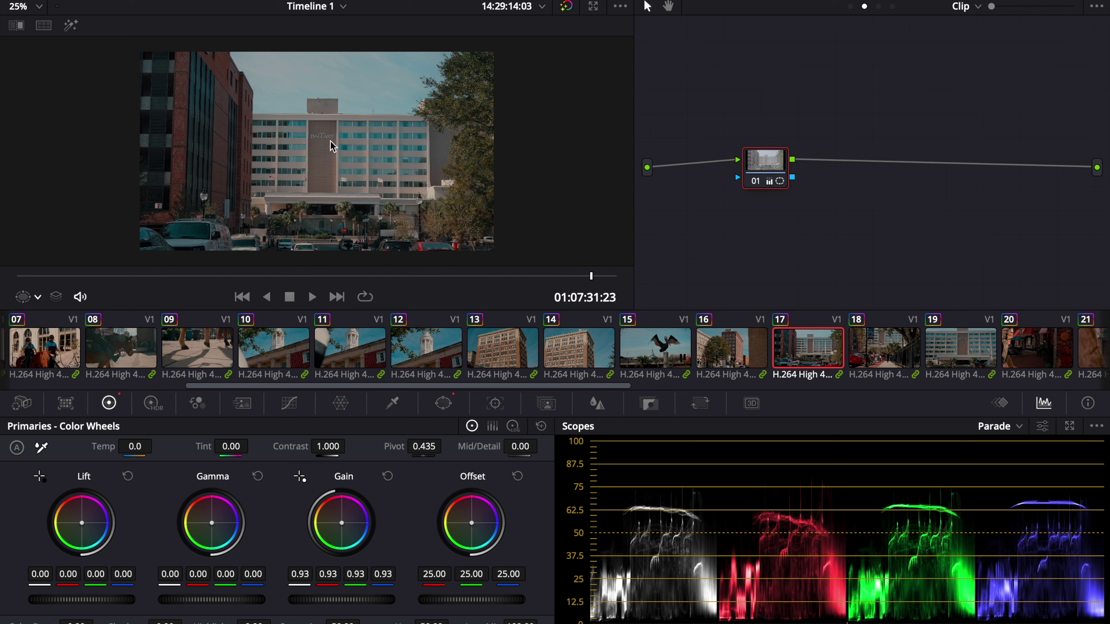
# - Track the curve window forward and backward through clip 17
pyautogui.click(444, 404)
pyautogui.click(496, 403)
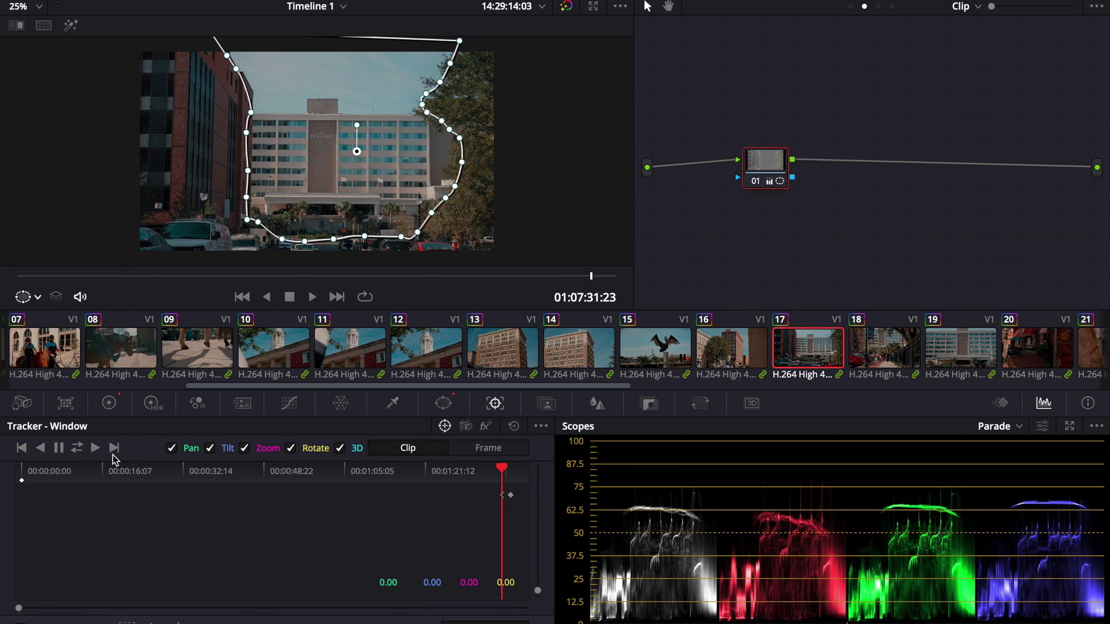
pyautogui.click(78, 448)
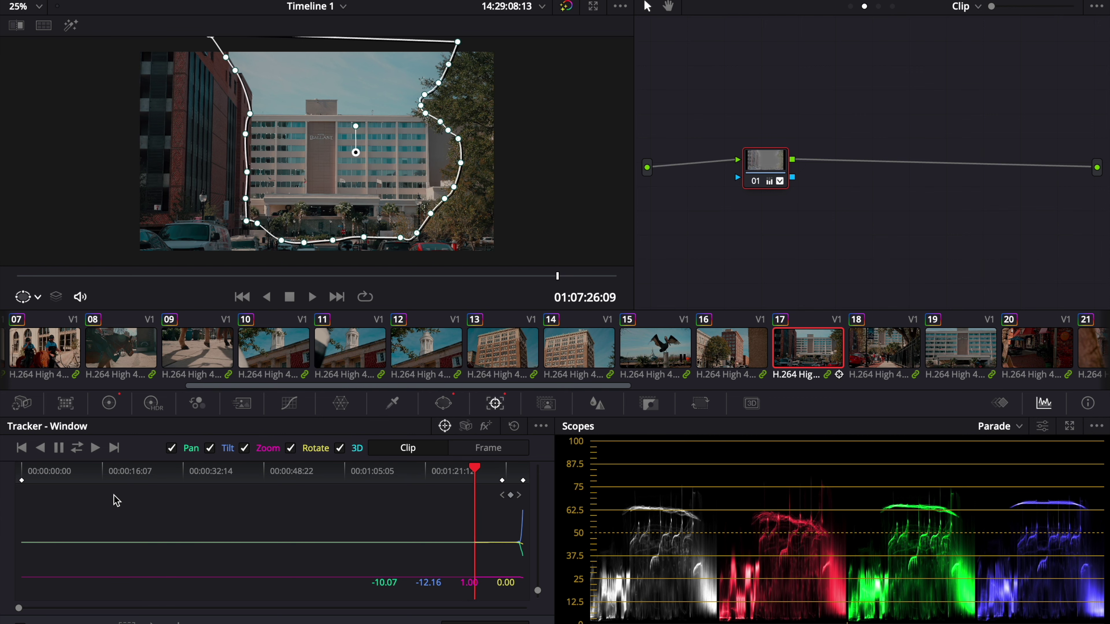
pyautogui.click(822, 614)
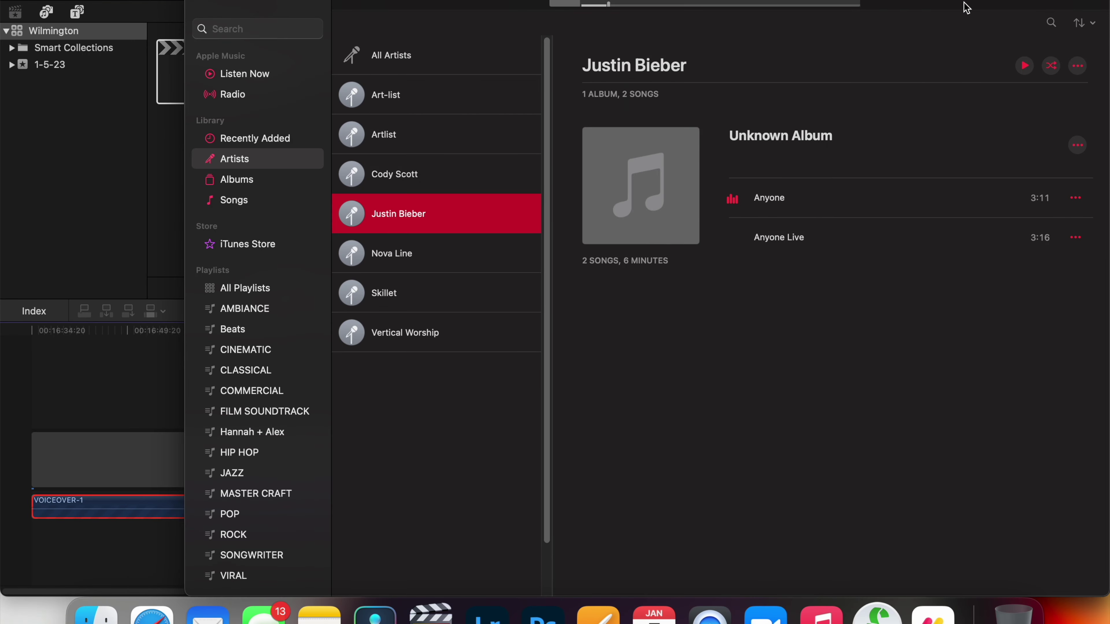
pyautogui.click(956, 1)
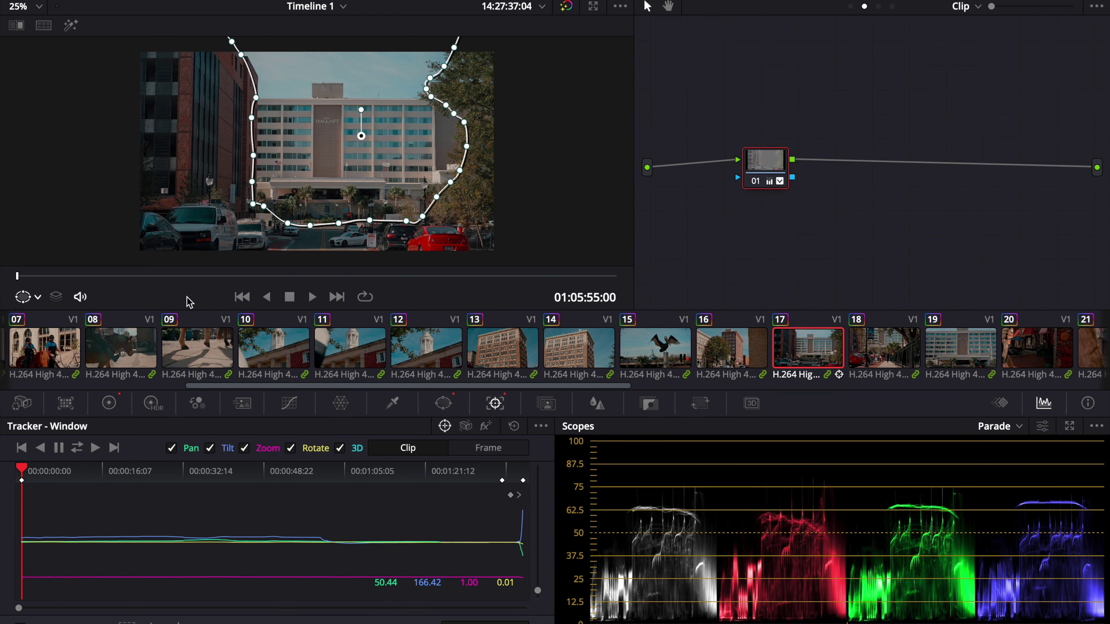
# - Scrub through clip 17 to check the tracked window, and turn off the window outline in the viewer
pyautogui.moveTo(92, 273); pyautogui.dragTo(575, 292)
pyautogui.click(37, 300)
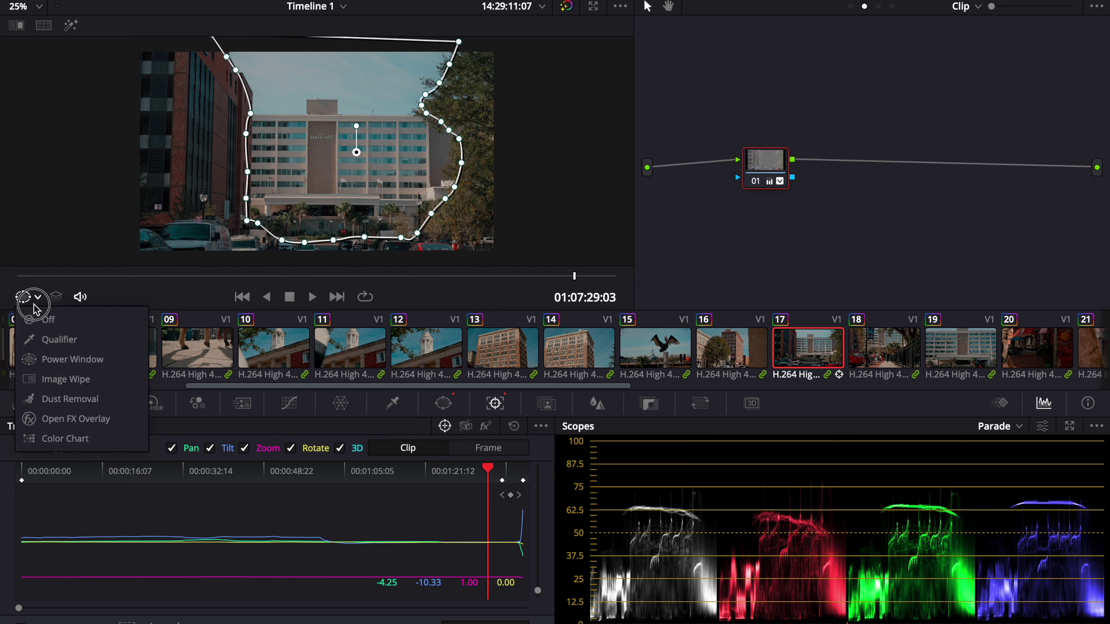
pyautogui.click(37, 319)
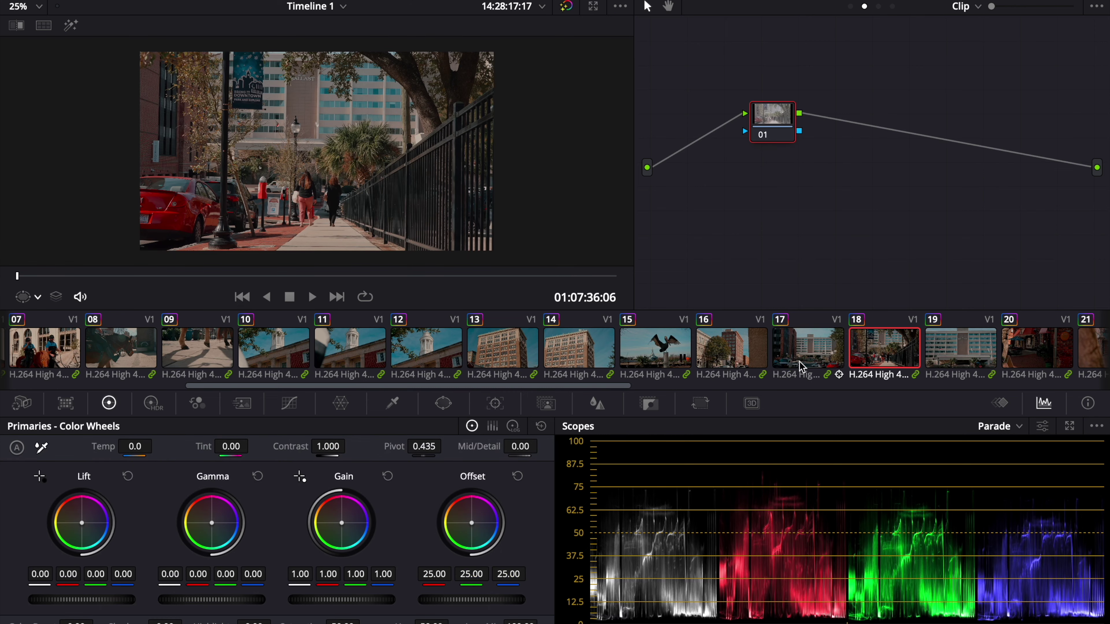
# - Brighten the shadows of clip 20, the brick alley with the umbrella, by raising lift to 0.03
pyautogui.hscroll(7, 801, 367)
pyautogui.click(611, 352)
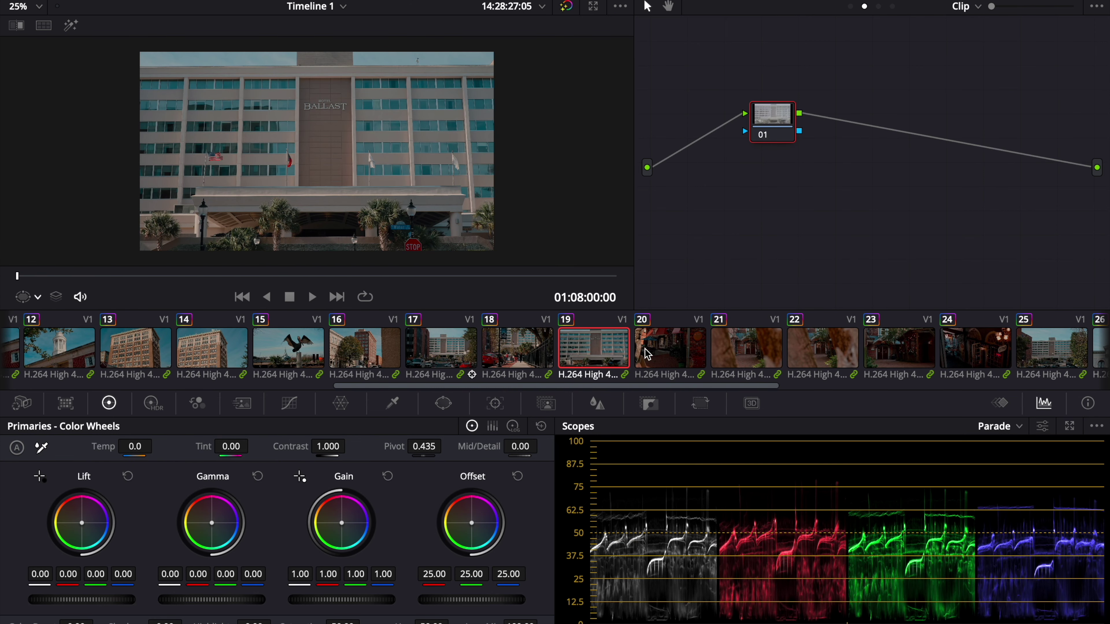
pyautogui.click(673, 352)
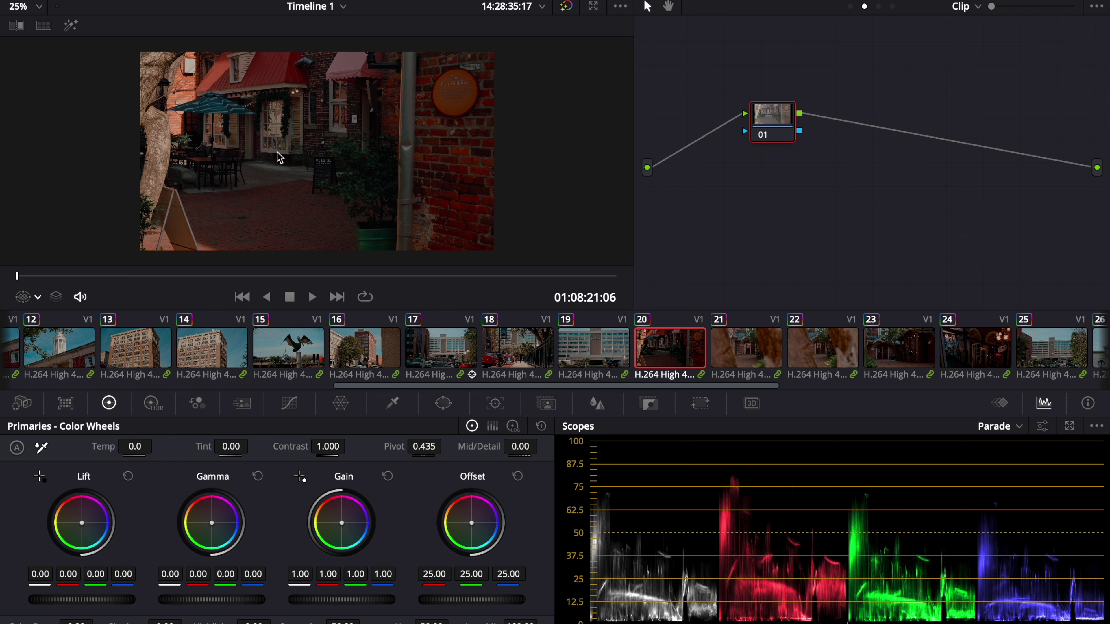
pyautogui.moveTo(100, 603); pyautogui.dragTo(145, 598)
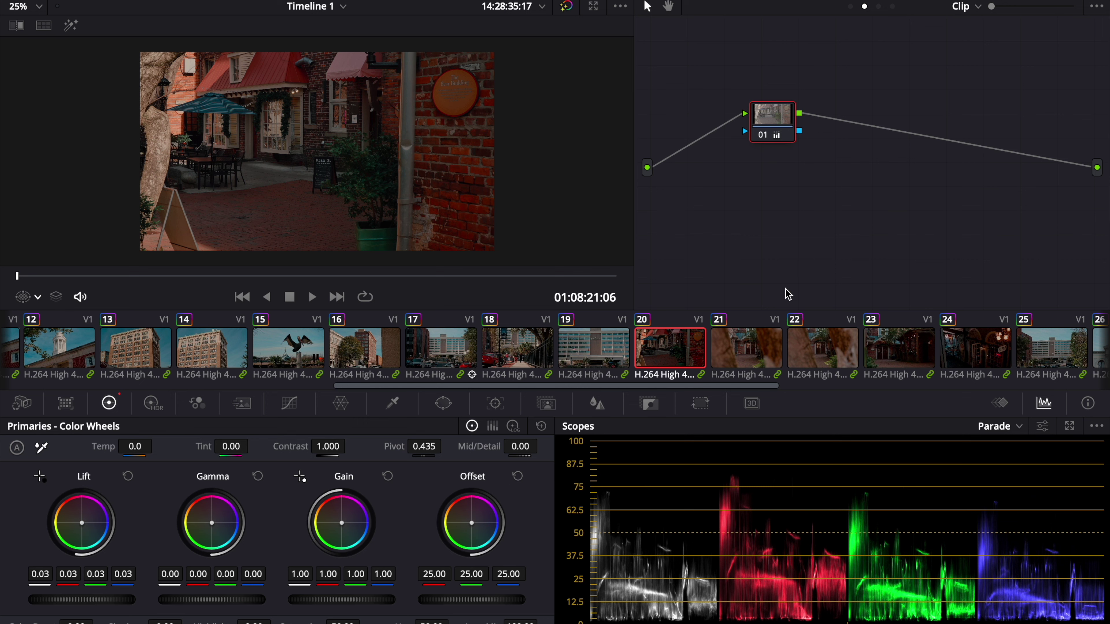
# - On clip 23 of the brick courtyard, set gain to 1.25 and gamma to -0.02, with lift reset to 0.00
pyautogui.click(769, 346)
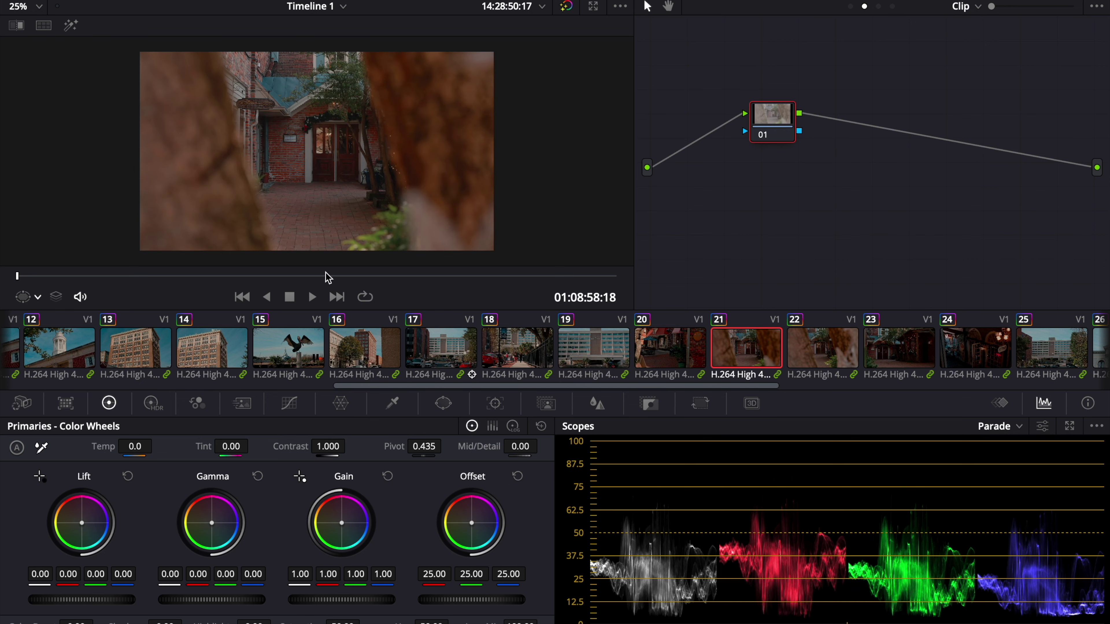
pyautogui.moveTo(45, 275); pyautogui.dragTo(555, 263)
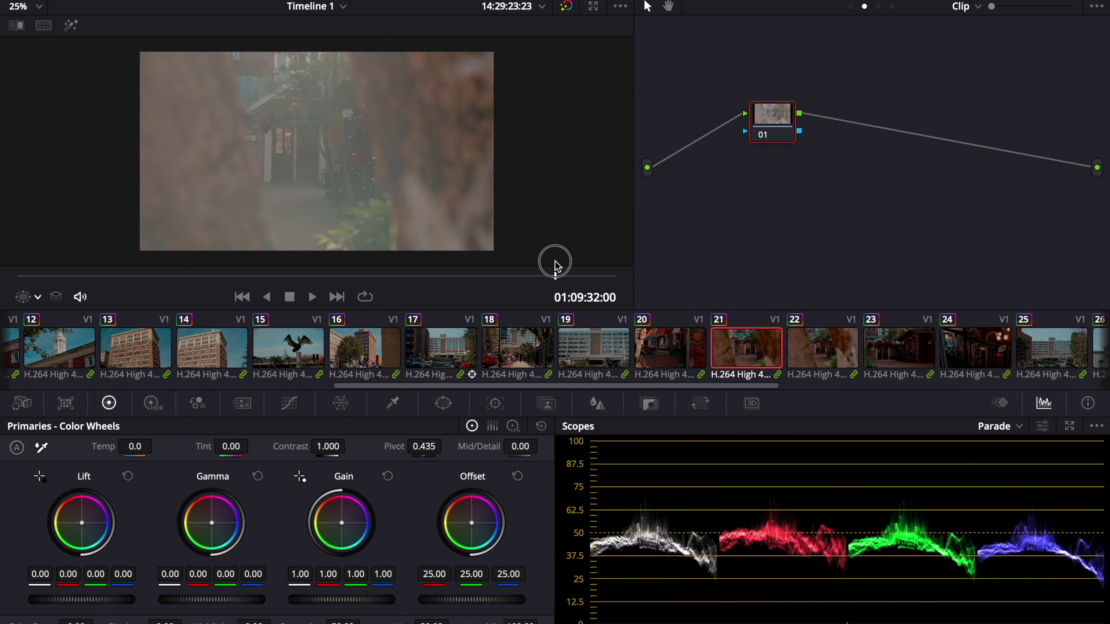
pyautogui.click(899, 347)
pyautogui.moveTo(392, 608); pyautogui.dragTo(525, 600)
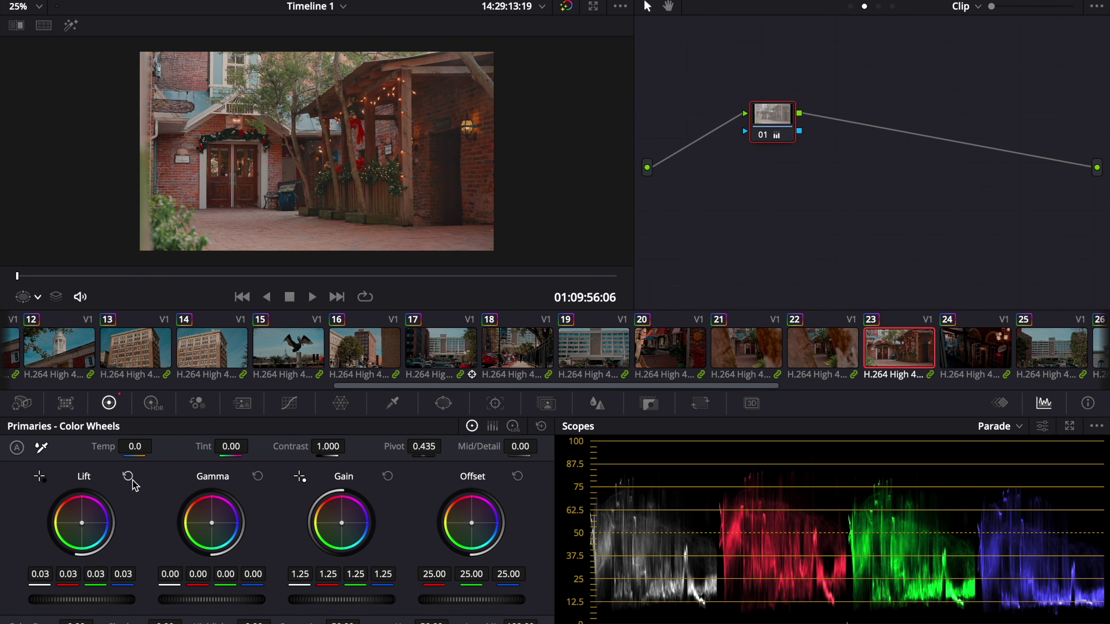
pyautogui.click(129, 477)
pyautogui.moveTo(234, 611); pyautogui.dragTo(177, 599)
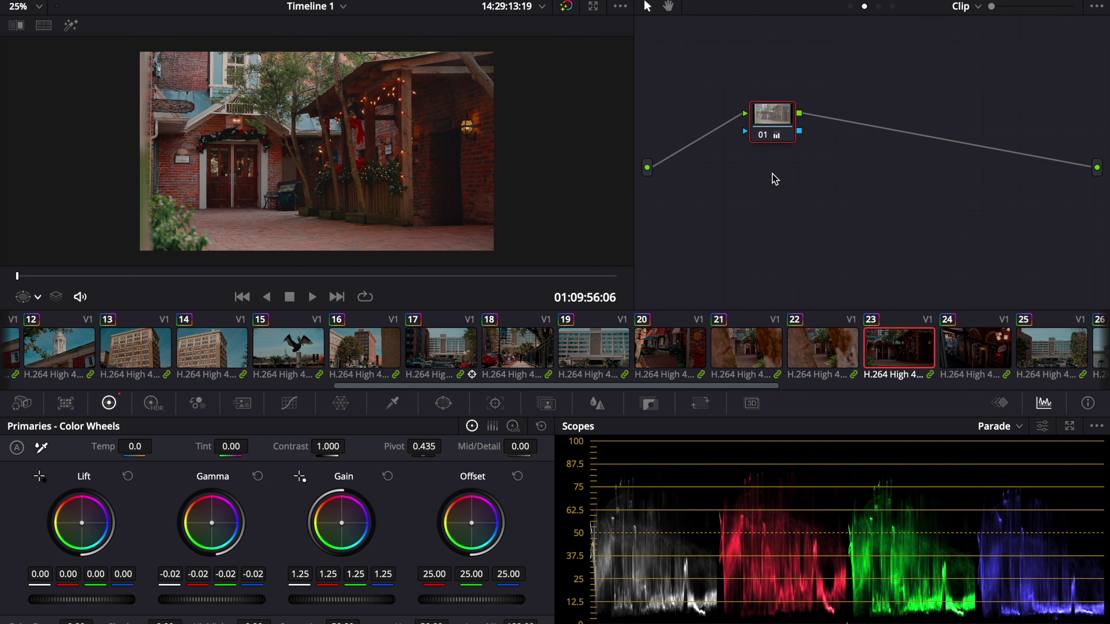
# - Lower gamma on clip 23 to -0.03 and raise gamma on clip 24, the dark cafe storefront, to 0.06
pyautogui.moveTo(220, 605); pyautogui.dragTo(163, 605)
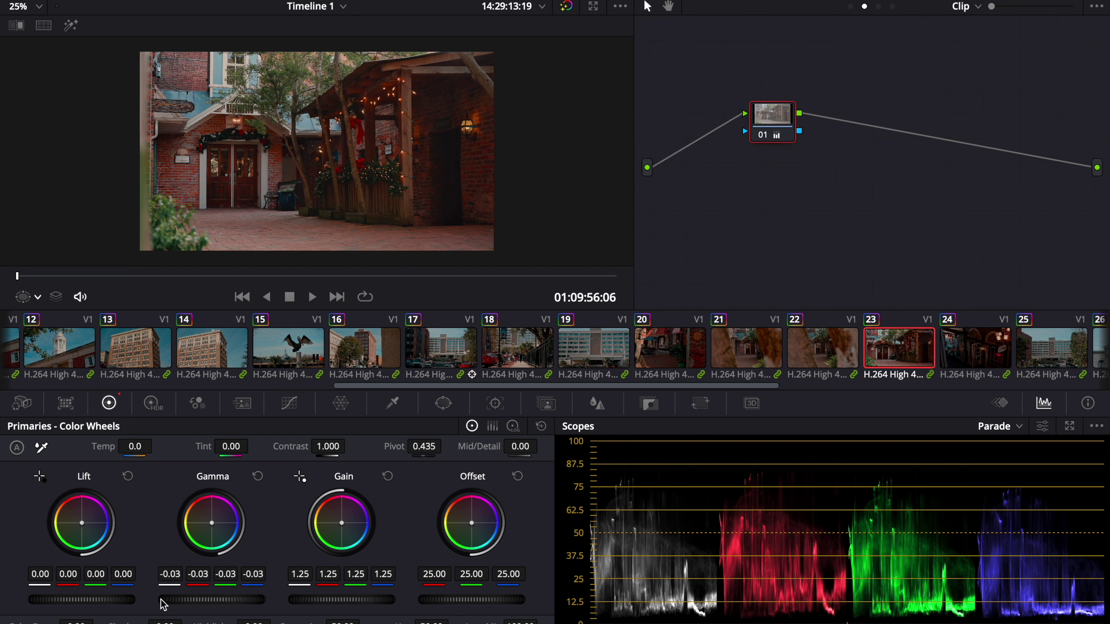
pyautogui.click(987, 352)
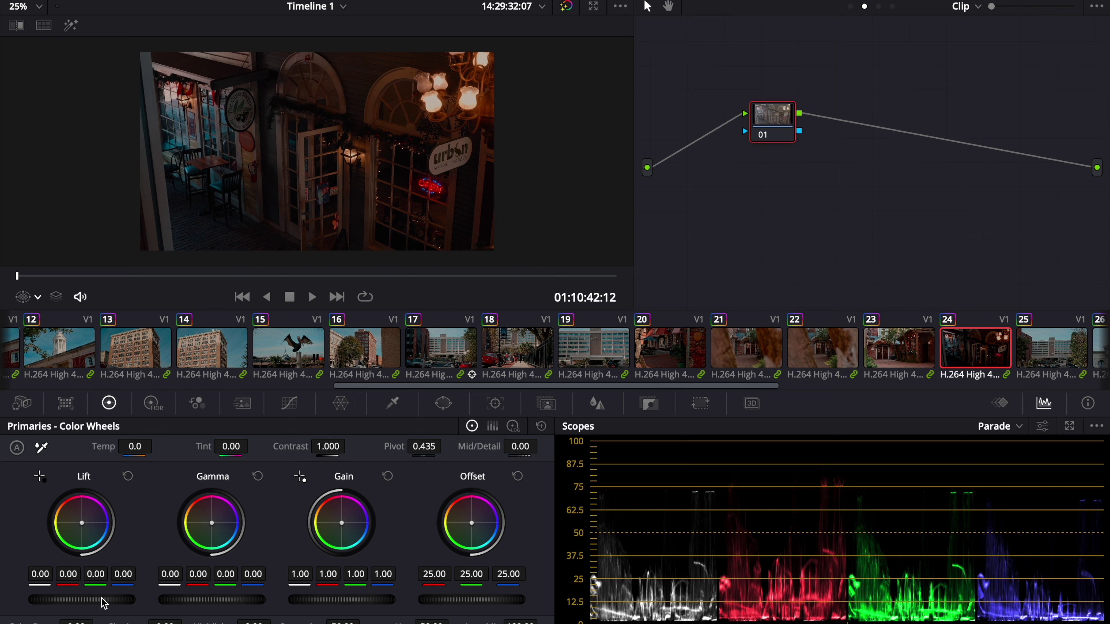
pyautogui.moveTo(189, 605); pyautogui.dragTo(374, 602)
pyautogui.moveTo(767, 127); pyautogui.dragTo(765, 127)
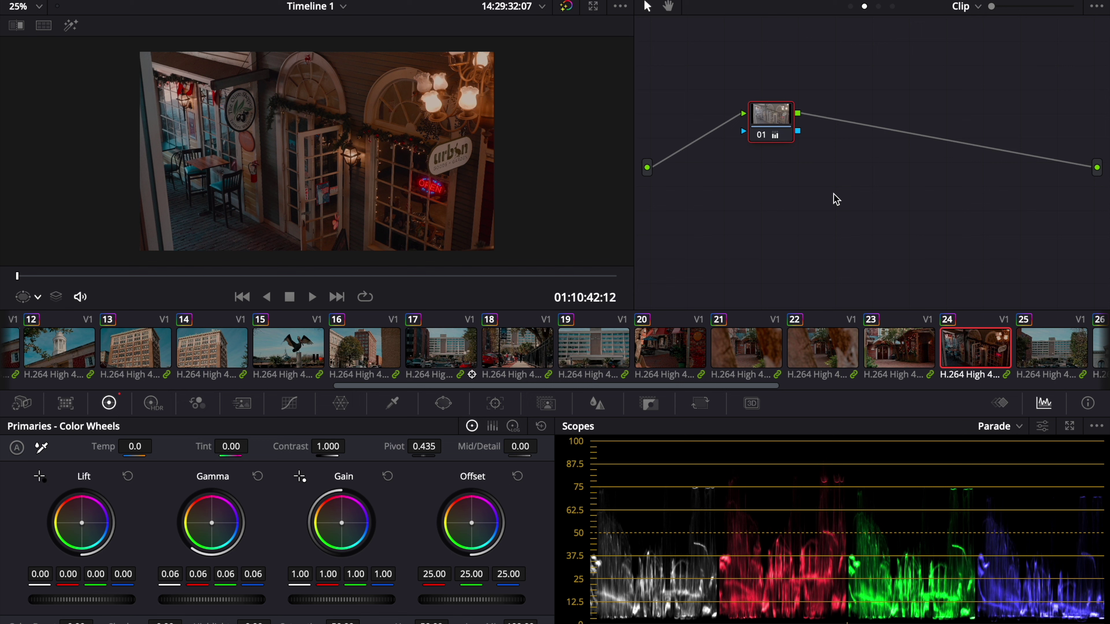
# - Darken clip 25, the tall hotel block between trees, with gamma at -0.02 and gain at 0.98
pyautogui.scroll(-5, 754, 361)
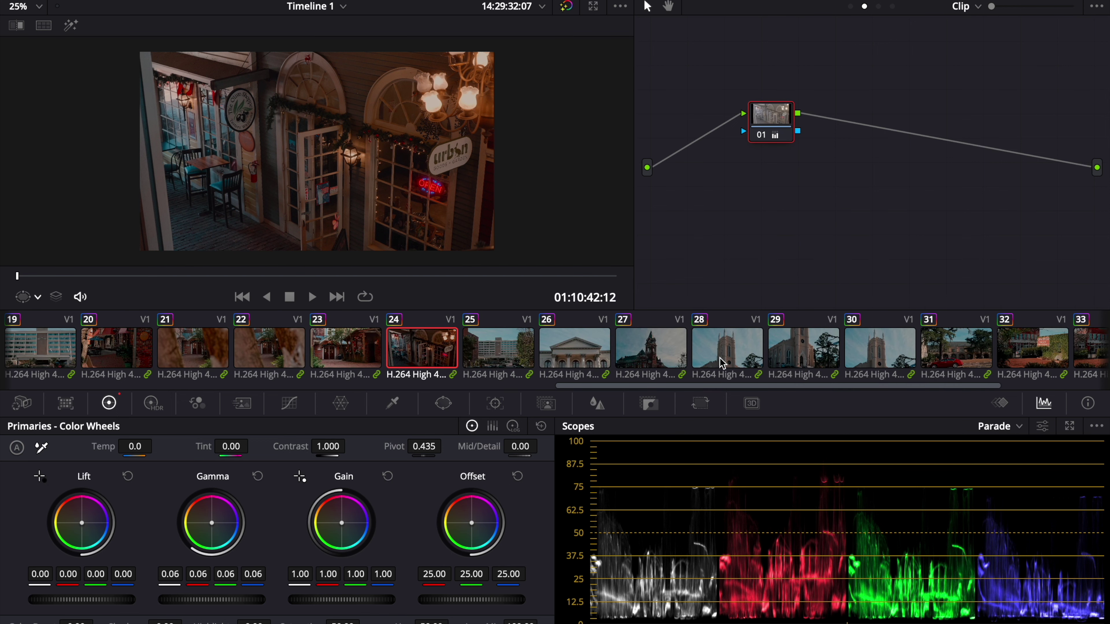
pyautogui.click(487, 350)
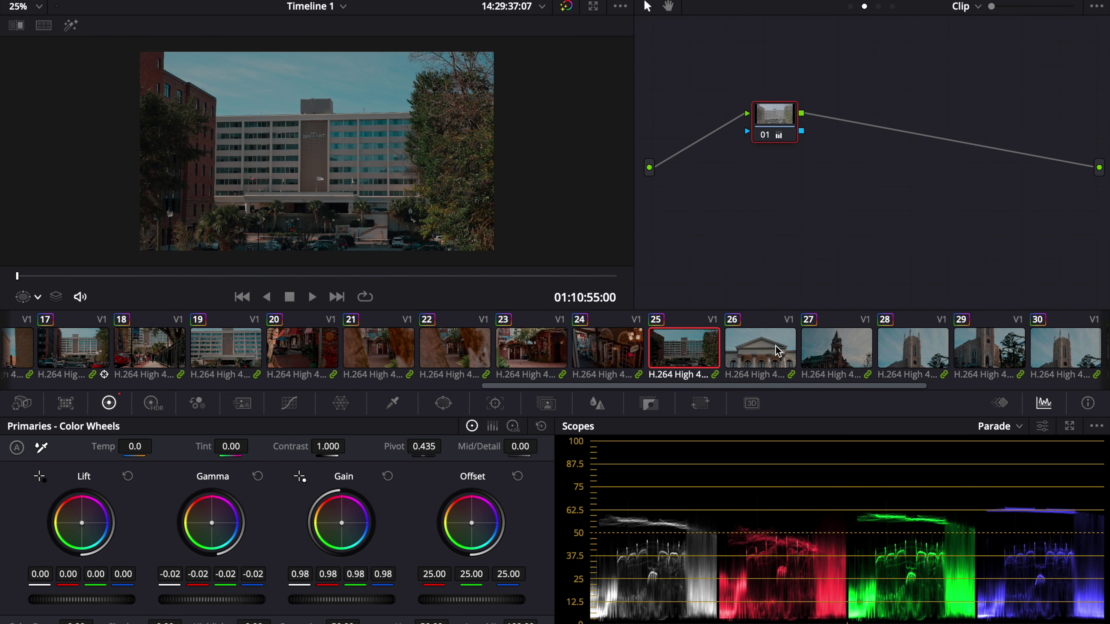
# - Scrub through clip 26, the columned facade, and clip 27, the brick clock tower, to check their exposure
pyautogui.click(775, 345)
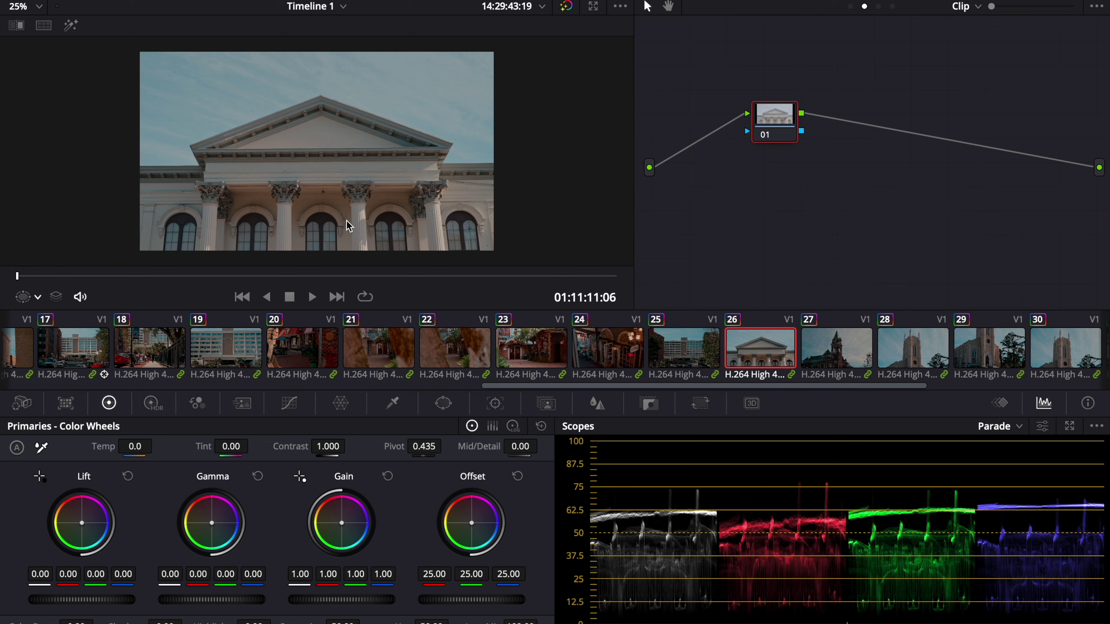
pyautogui.moveTo(236, 275); pyautogui.dragTo(543, 280)
pyautogui.click(858, 357)
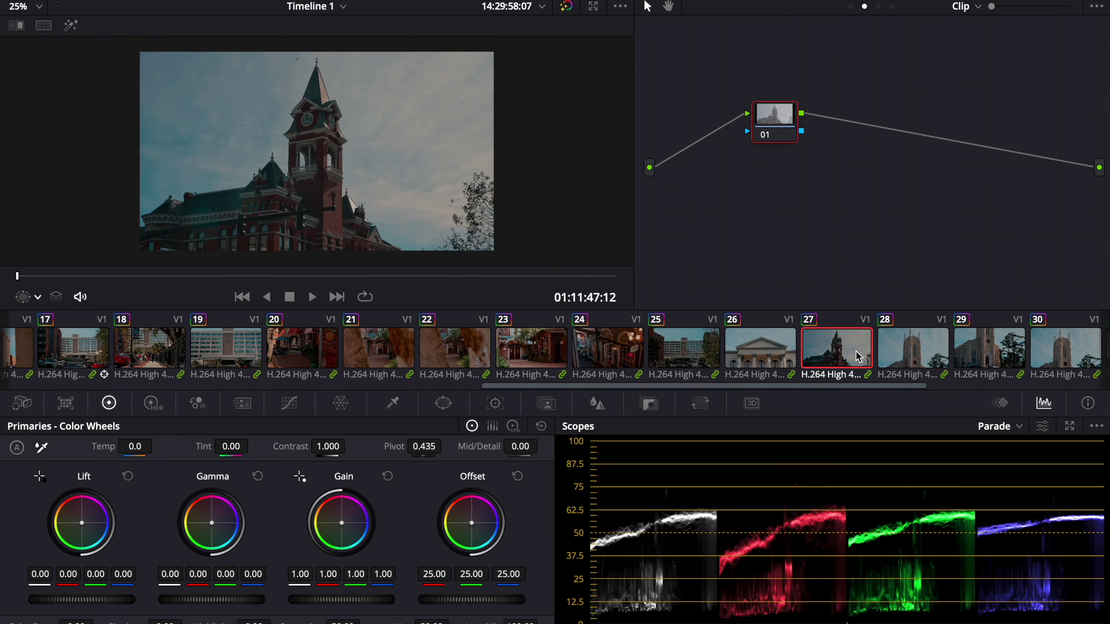
pyautogui.moveTo(207, 279); pyautogui.dragTo(562, 277)
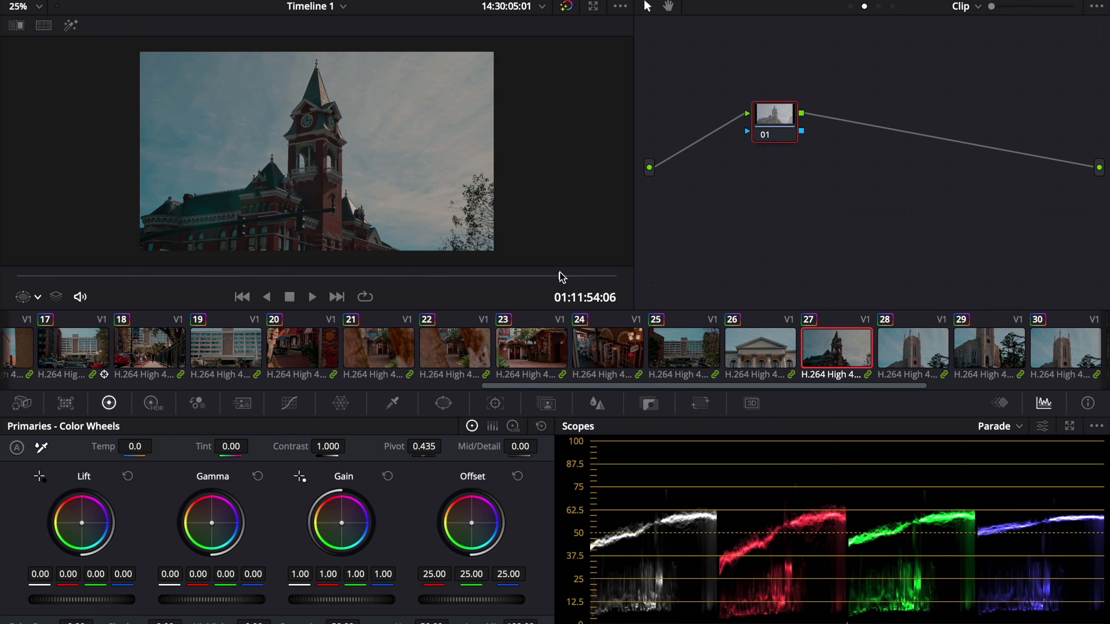
# - On the last frame of clip 27, draw a closed curve window around the brick building and its clock tower
pyautogui.moveTo(84, 272); pyautogui.dragTo(799, 272)
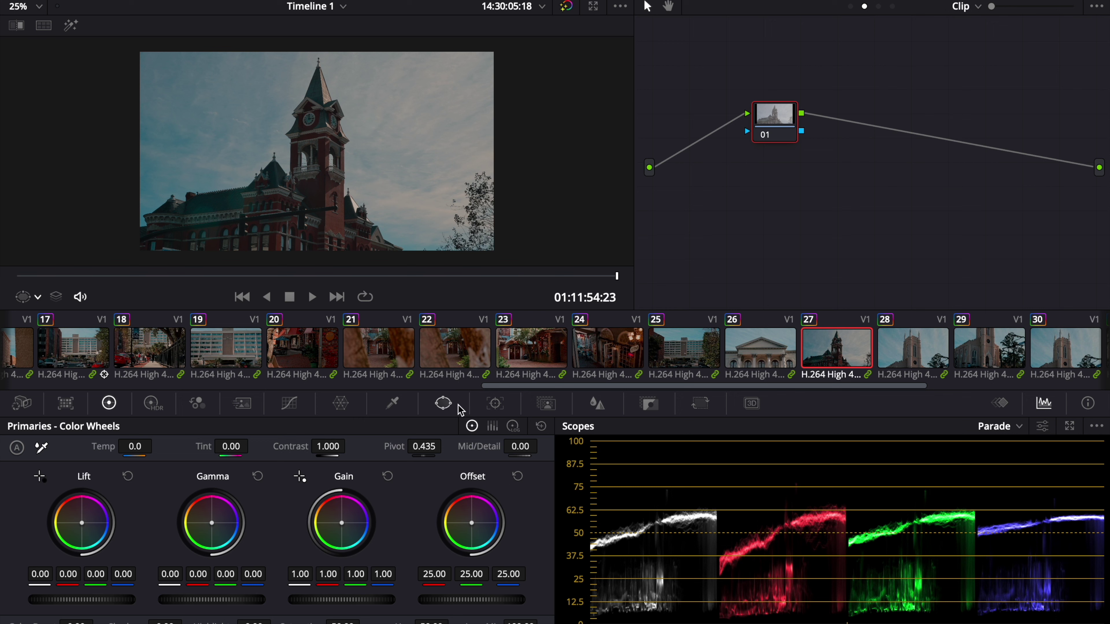
pyautogui.click(494, 402)
pyautogui.click(486, 425)
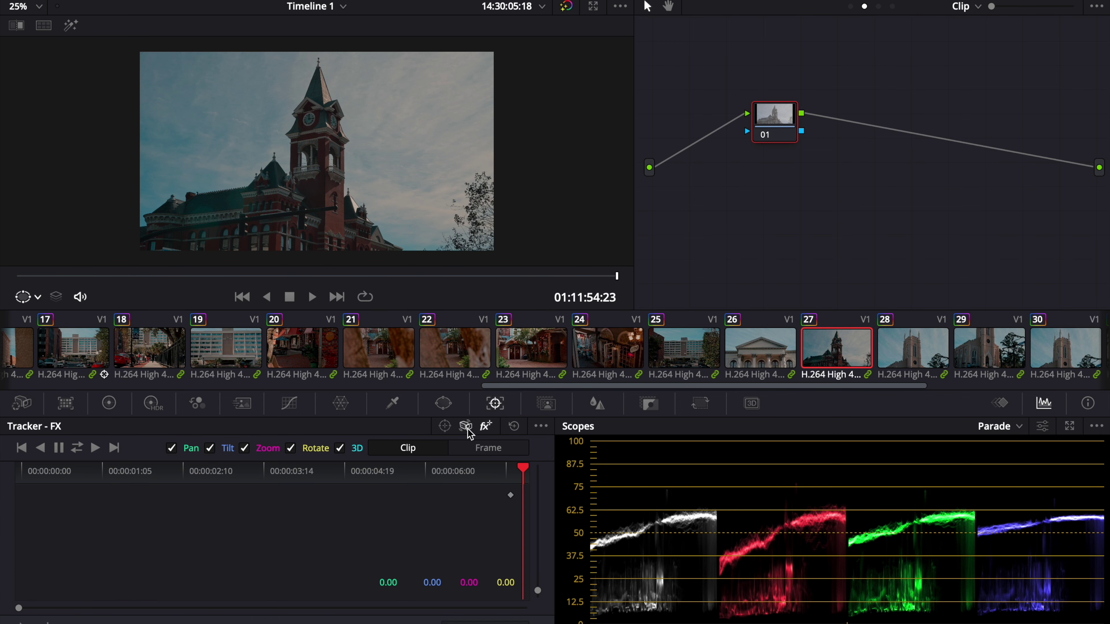
pyautogui.click(467, 428)
pyautogui.click(477, 450)
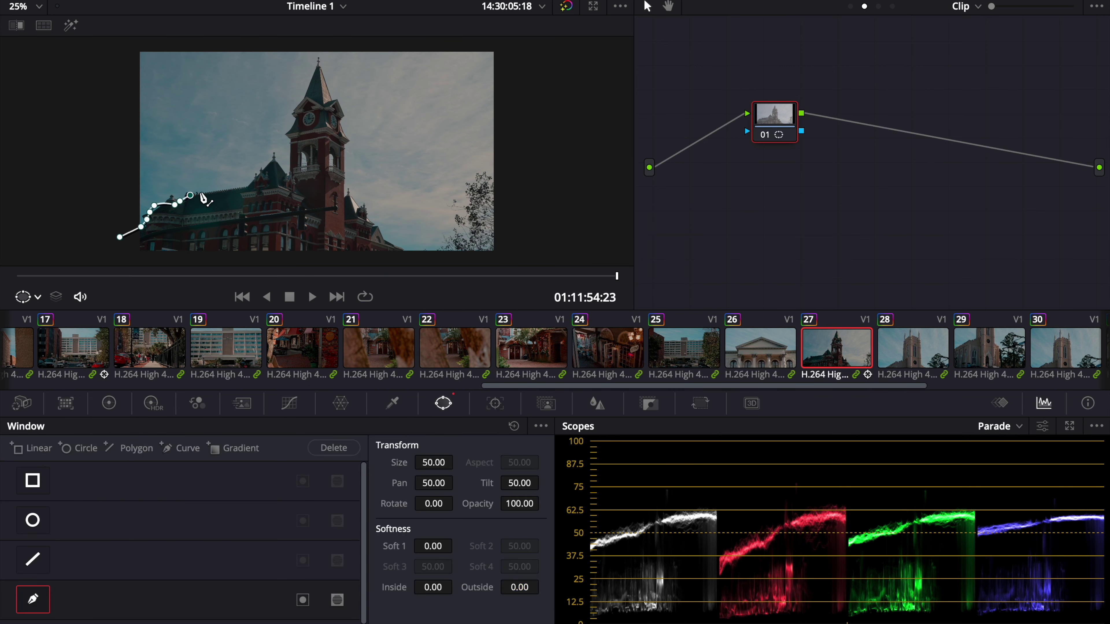
pyautogui.click(238, 192)
pyautogui.click(255, 180)
pyautogui.click(279, 157)
pyautogui.click(288, 175)
pyautogui.click(290, 158)
pyautogui.click(292, 130)
pyautogui.click(292, 116)
pyautogui.click(298, 103)
pyautogui.click(308, 86)
pyautogui.click(313, 77)
pyautogui.click(320, 67)
pyautogui.click(326, 76)
pyautogui.click(328, 90)
pyautogui.click(338, 103)
pyautogui.click(342, 122)
pyautogui.click(349, 141)
pyautogui.click(345, 156)
pyautogui.click(346, 170)
pyautogui.click(348, 188)
pyautogui.click(354, 205)
pyautogui.click(360, 207)
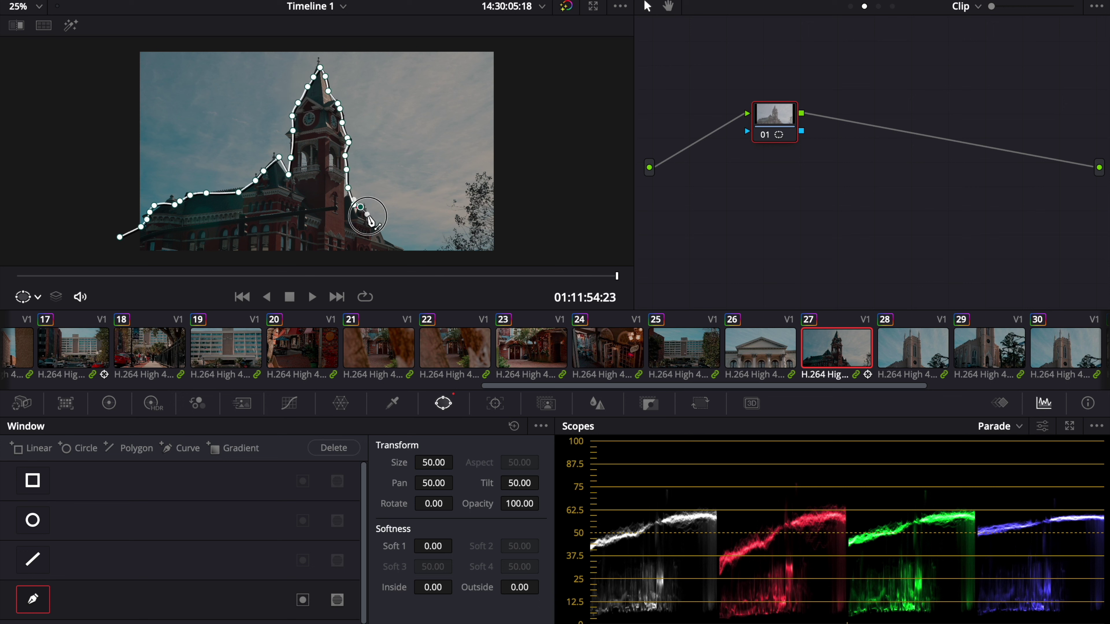
pyautogui.click(370, 222)
pyautogui.click(378, 231)
pyautogui.click(396, 242)
pyautogui.click(409, 257)
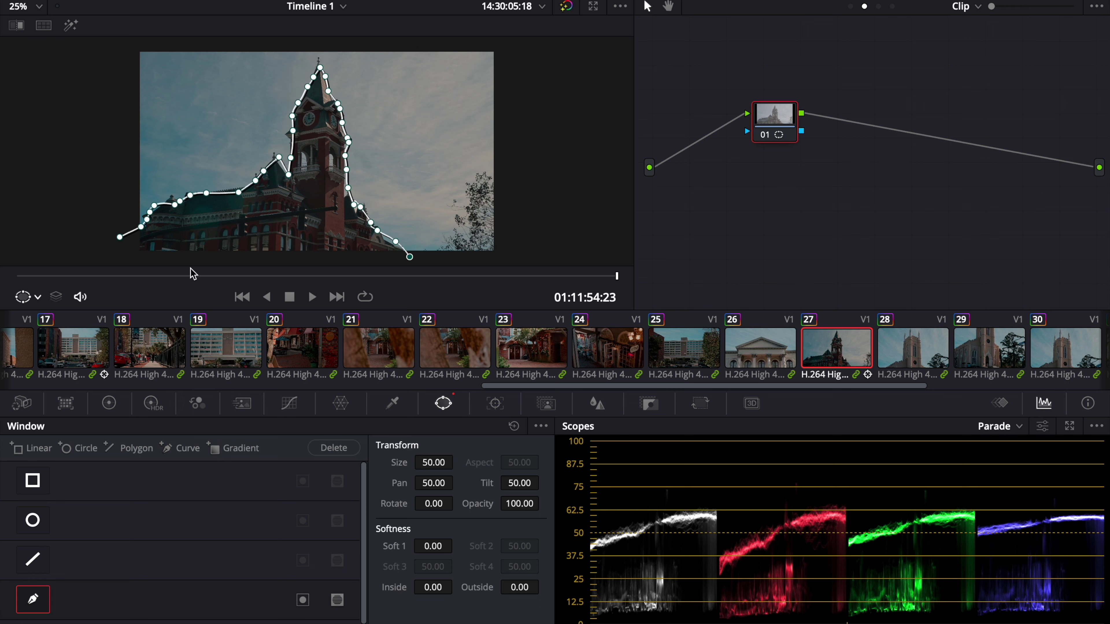
pyautogui.click(119, 264)
pyautogui.click(119, 236)
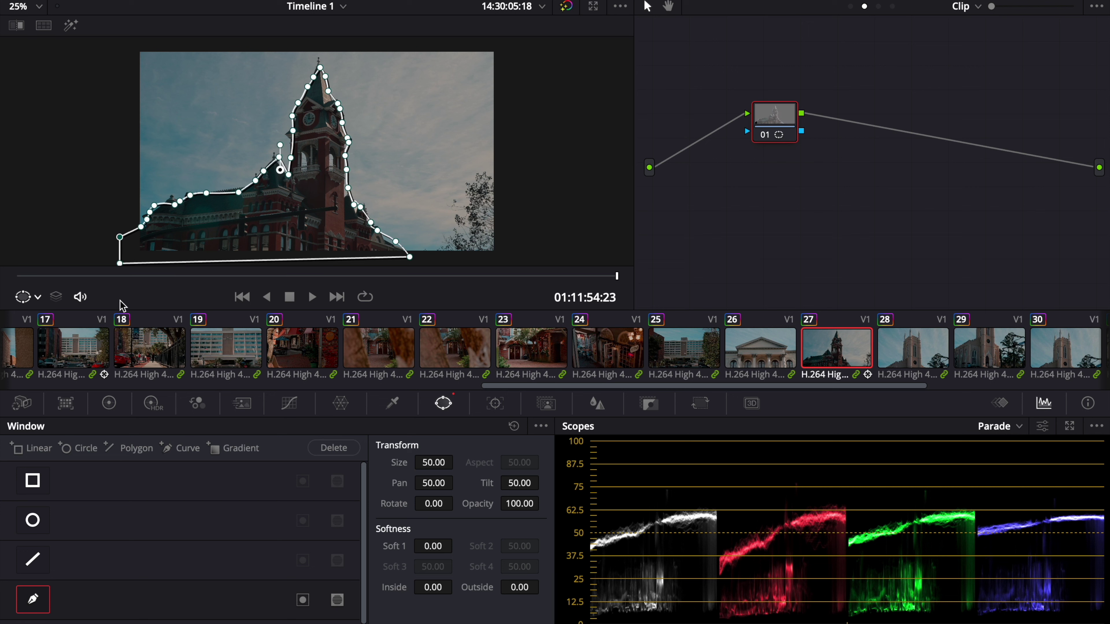
# - Set the clock tower window's Soft 1 to 3.24, enlarge the window slightly and hide its outline in the viewer
pyautogui.moveTo(448, 552); pyautogui.dragTo(434, 547)
pyautogui.moveTo(431, 462)
pyautogui.mouseDown()
pyautogui.moveTo(449, 459)
pyautogui.moveTo(433, 465)
pyautogui.mouseUp()
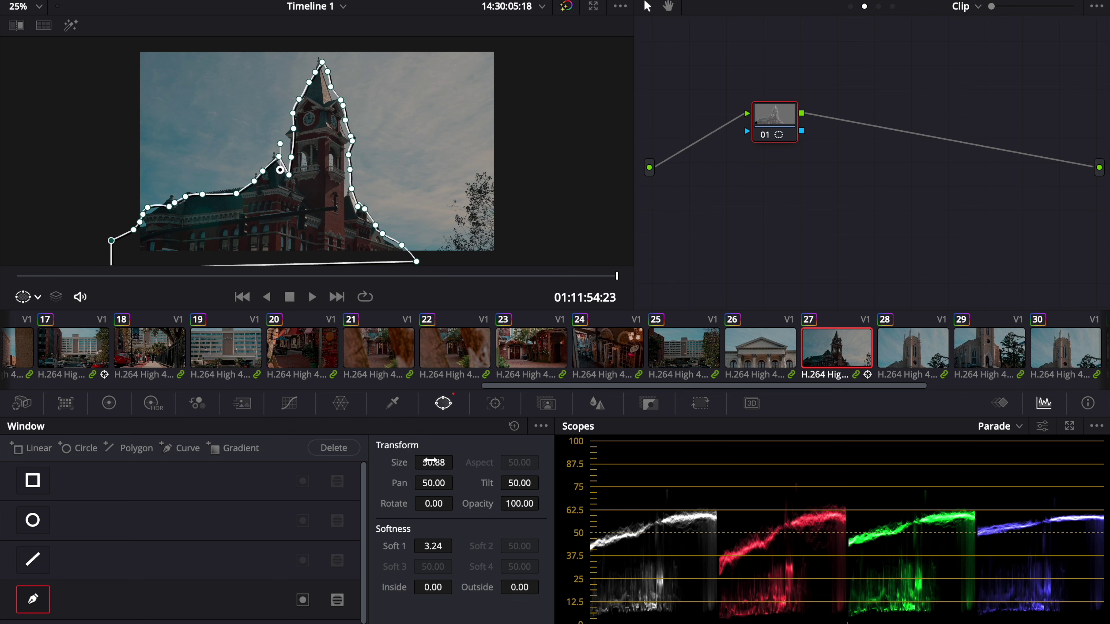
pyautogui.click(108, 402)
pyautogui.click(39, 297)
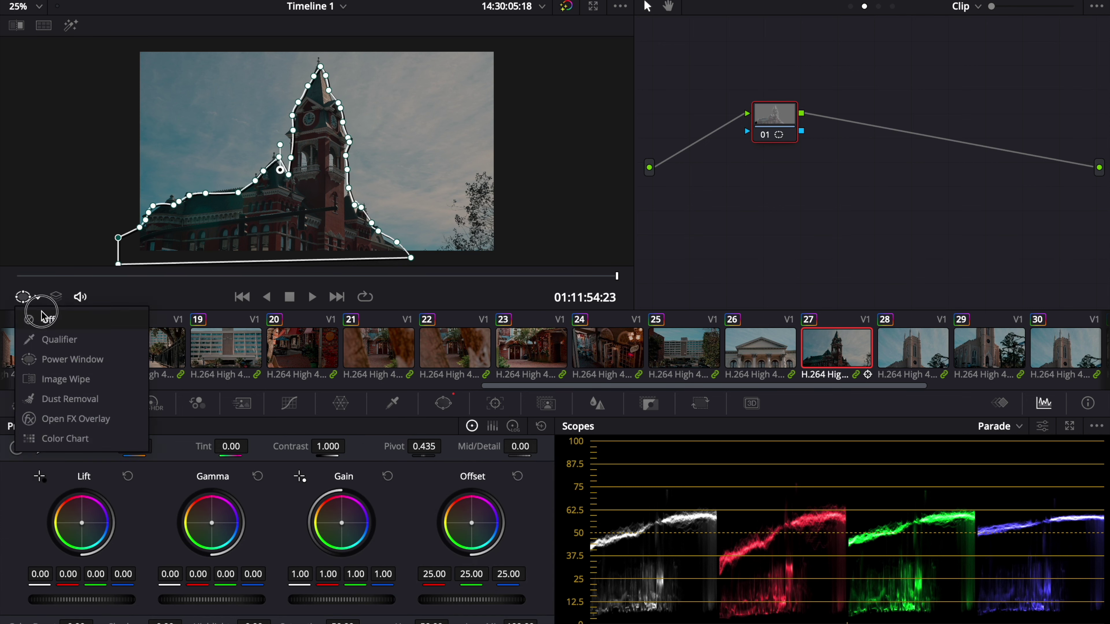
pyautogui.click(52, 320)
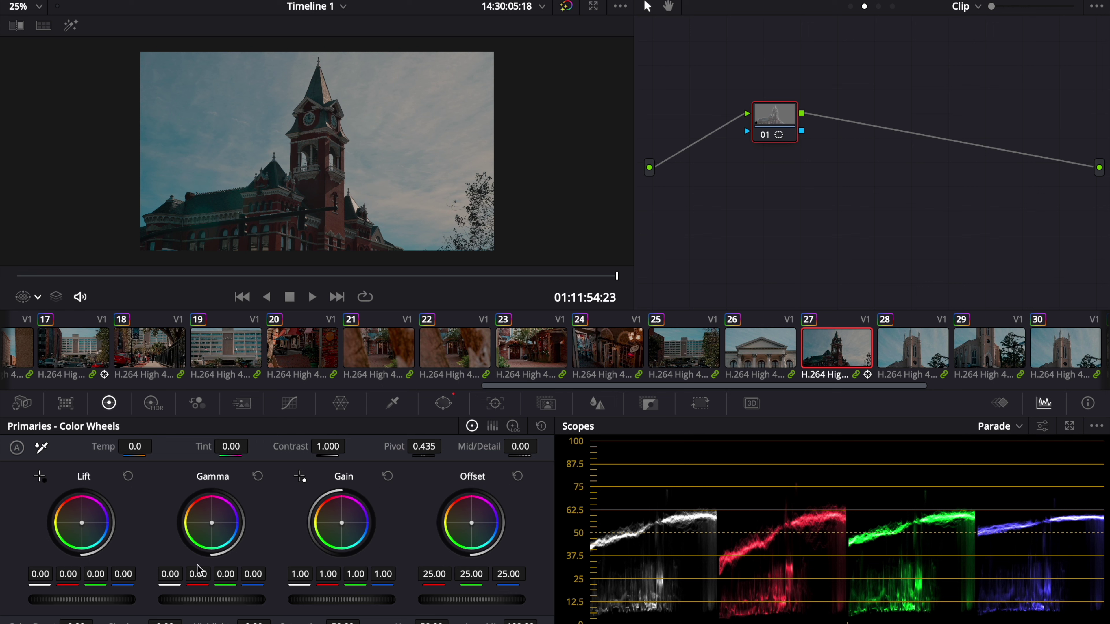
# - Inside the clock tower window, set lift to 0.05, gamma to 0.02 and gain to 0.93, and raise the contrast and pivot
pyautogui.moveTo(130, 606); pyautogui.dragTo(168, 588)
pyautogui.moveTo(72, 608); pyautogui.dragTo(116, 600)
pyautogui.moveTo(320, 446)
pyautogui.mouseDown()
pyautogui.moveTo(371, 444)
pyautogui.moveTo(327, 446)
pyautogui.mouseUp()
pyautogui.moveTo(306, 601); pyautogui.dragTo(251, 616)
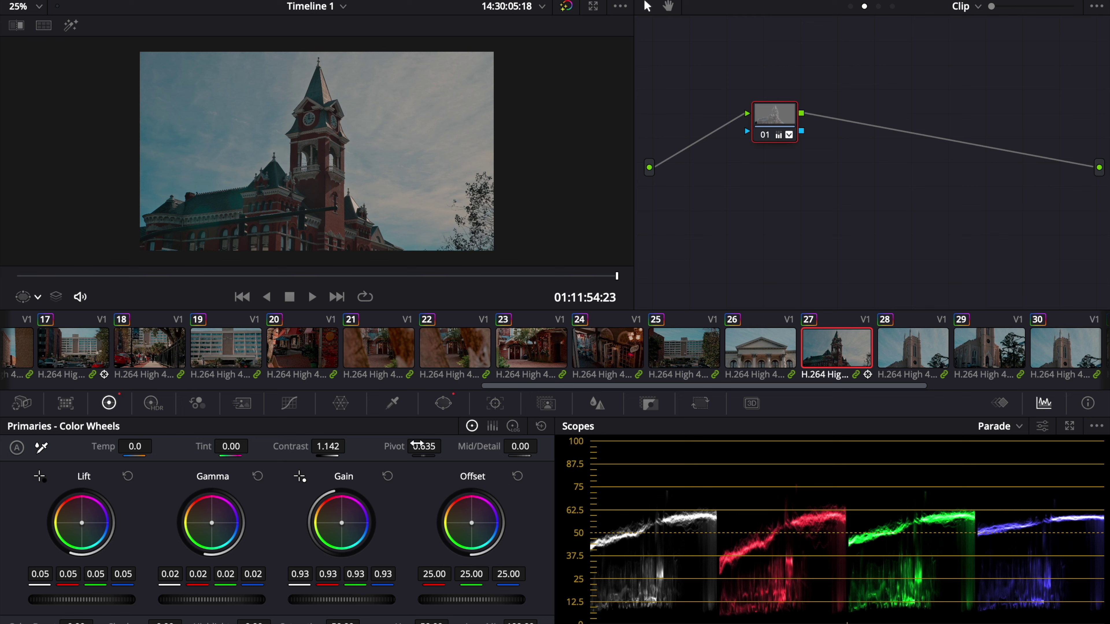
pyautogui.moveTo(335, 446); pyautogui.dragTo(344, 443)
# - Review the church, street and river clips from 28 to 34, scrubbing through the footage to check the look
pyautogui.press('Down')
pyautogui.moveTo(171, 282); pyautogui.dragTo(532, 269)
pyautogui.click(1032, 367)
pyautogui.scroll(-4, 912, 348)
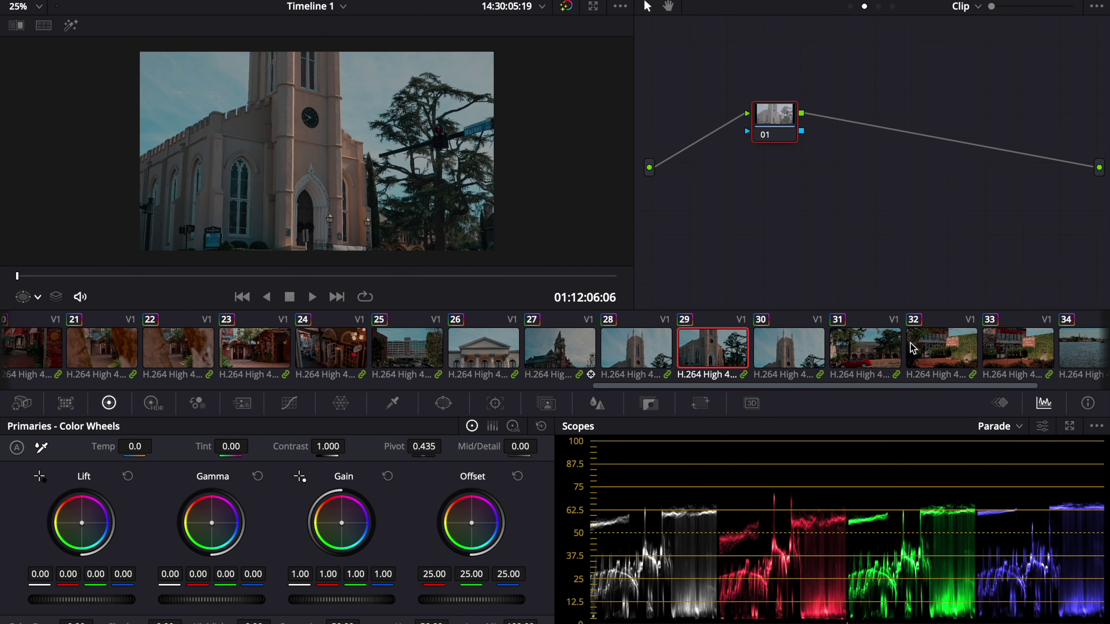
pyautogui.click(768, 357)
pyautogui.scroll(-2, 778, 352)
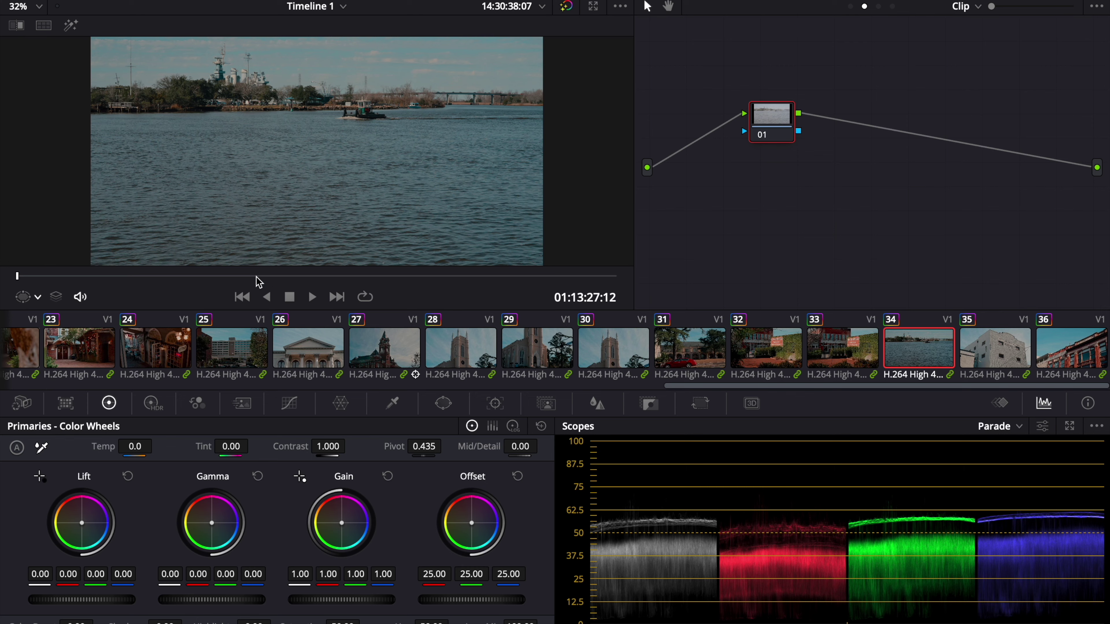
pyautogui.moveTo(257, 277); pyautogui.dragTo(433, 269)
# - Lower gamma to -0.05 on clip 35, the white brick warehouse, and scrub through clip 36, the red brick facade
pyautogui.press('Down')
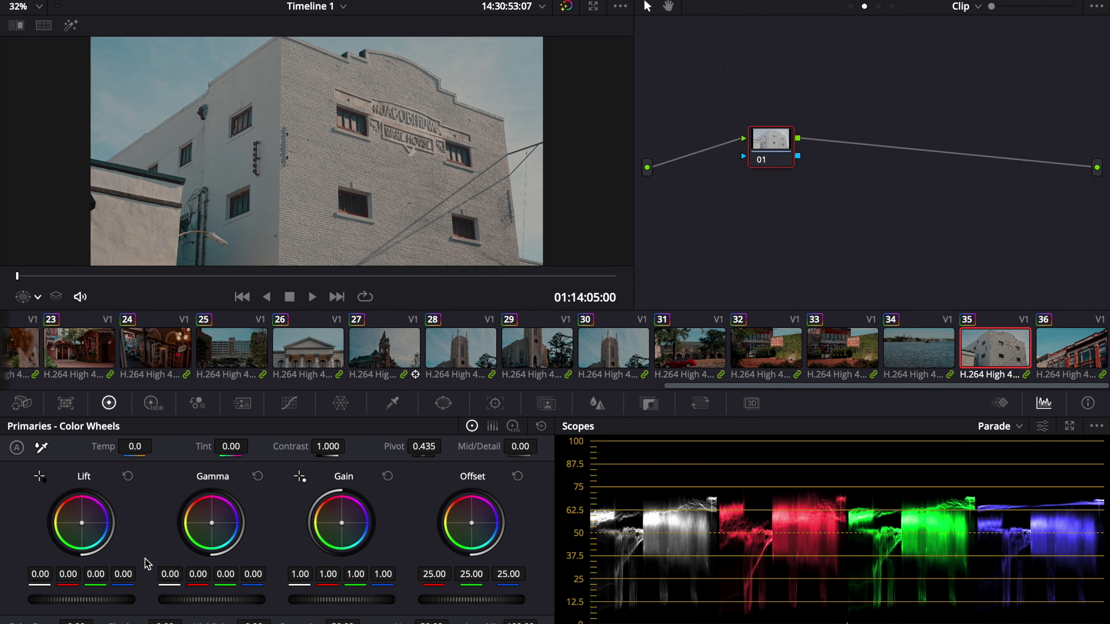
pyautogui.moveTo(219, 607)
pyautogui.mouseDown()
pyautogui.moveTo(79, 595)
pyautogui.moveTo(235, 600)
pyautogui.mouseUp()
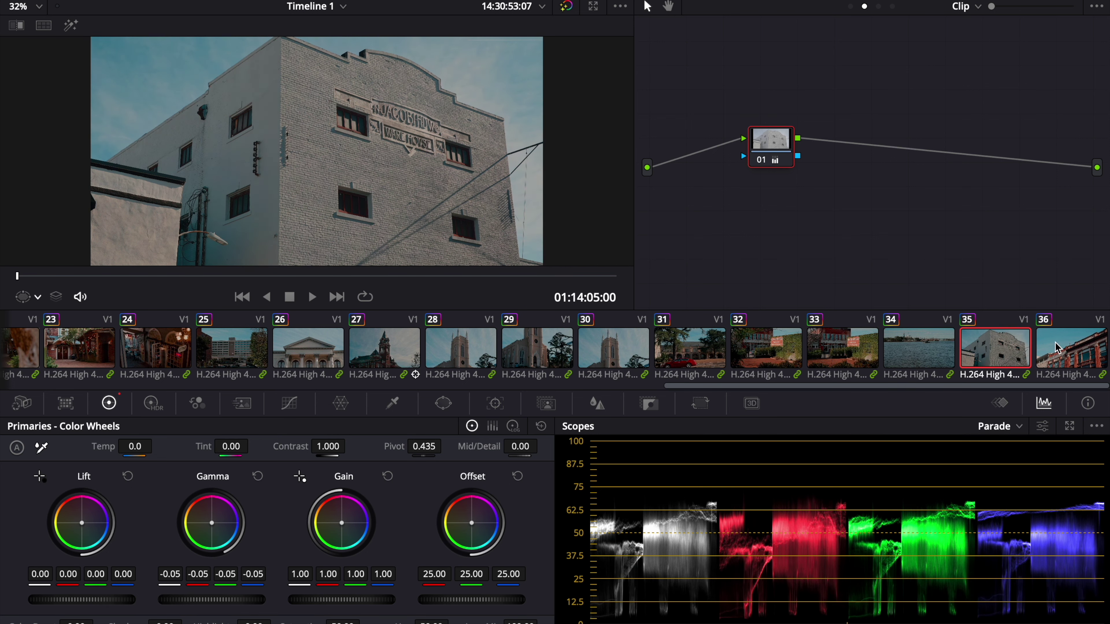
pyautogui.press('Down')
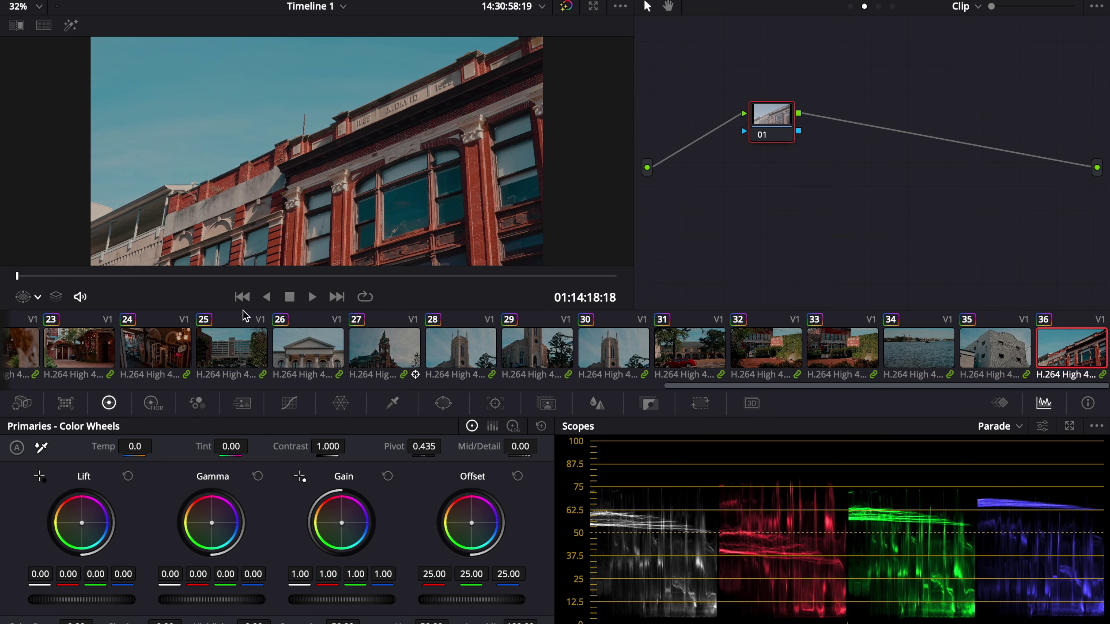
pyautogui.moveTo(257, 280); pyautogui.dragTo(522, 283)
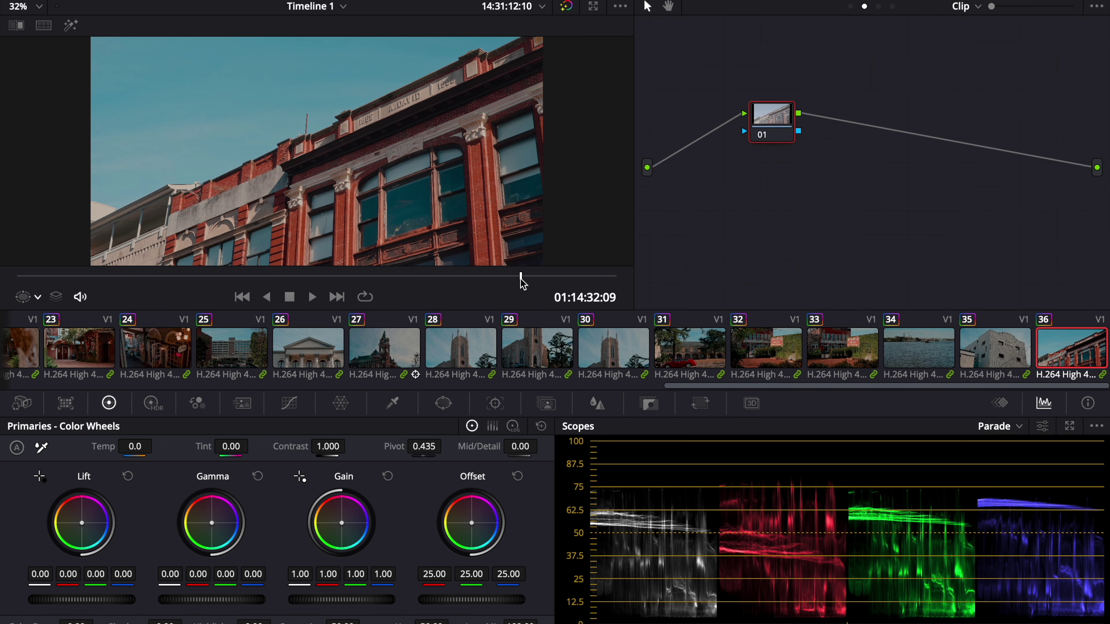
# - Open the Deliver page and review the CINEMA PRO render settings, including the advanced color space, gamma and quality options
pyautogui.click(1062, 0)
pyautogui.hotkey('shift', '8')
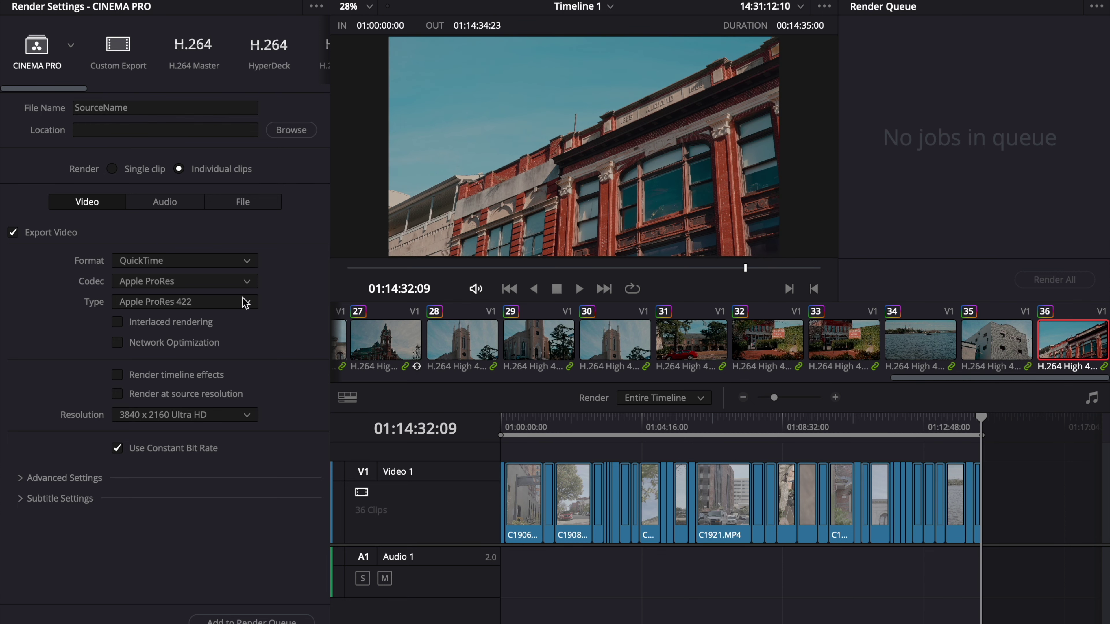
pyautogui.click(72, 477)
pyautogui.scroll(-2, 239, 446)
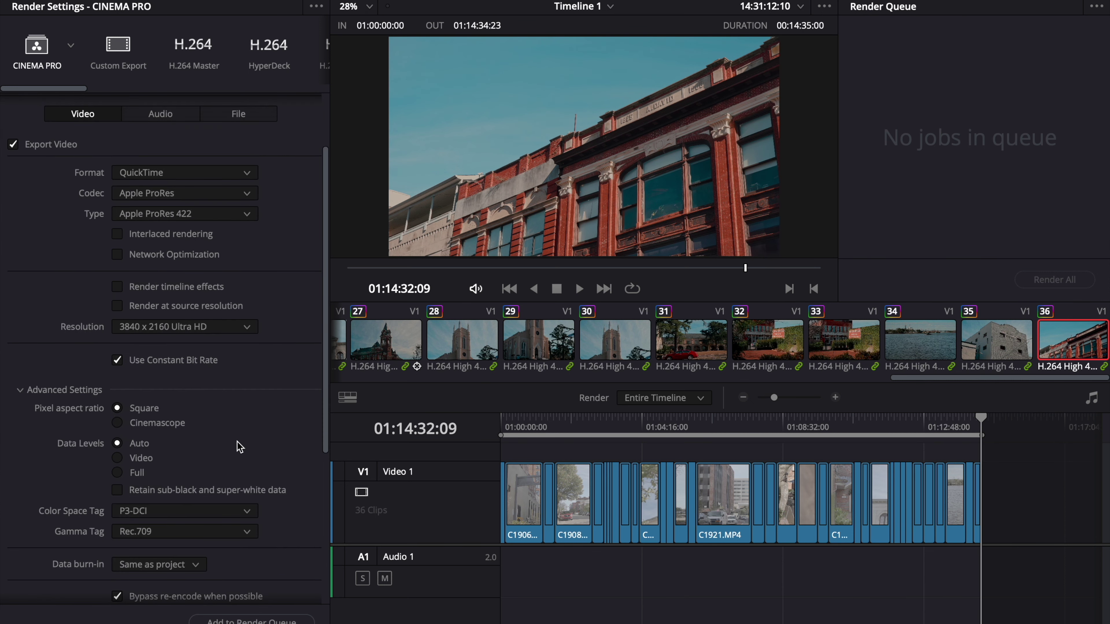
pyautogui.scroll(-2, 239, 446)
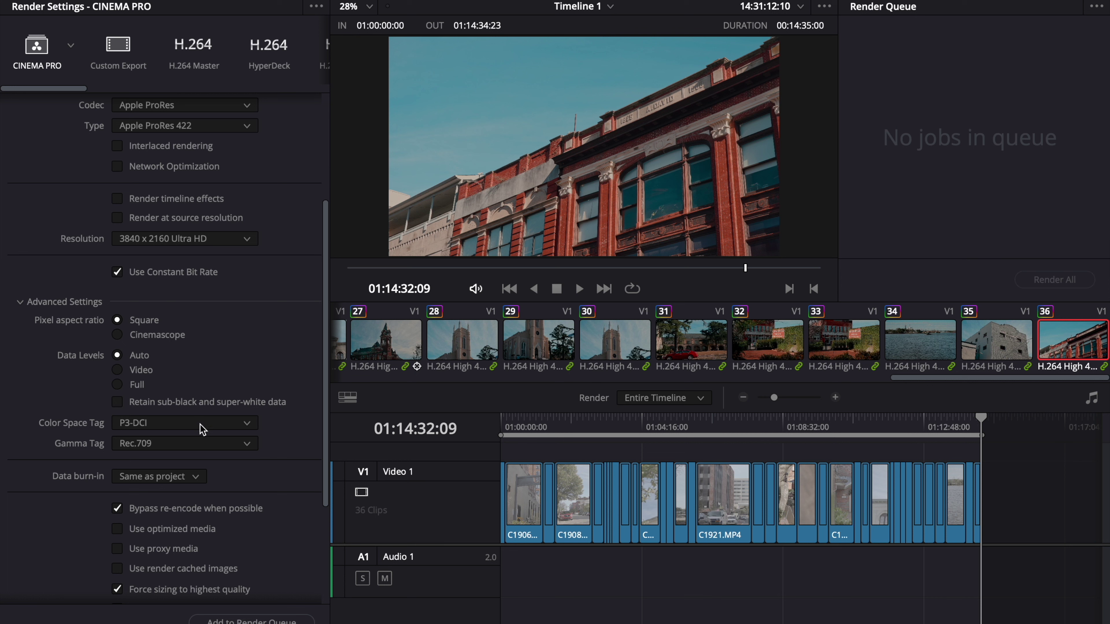
pyautogui.scroll(-3, 300, 354)
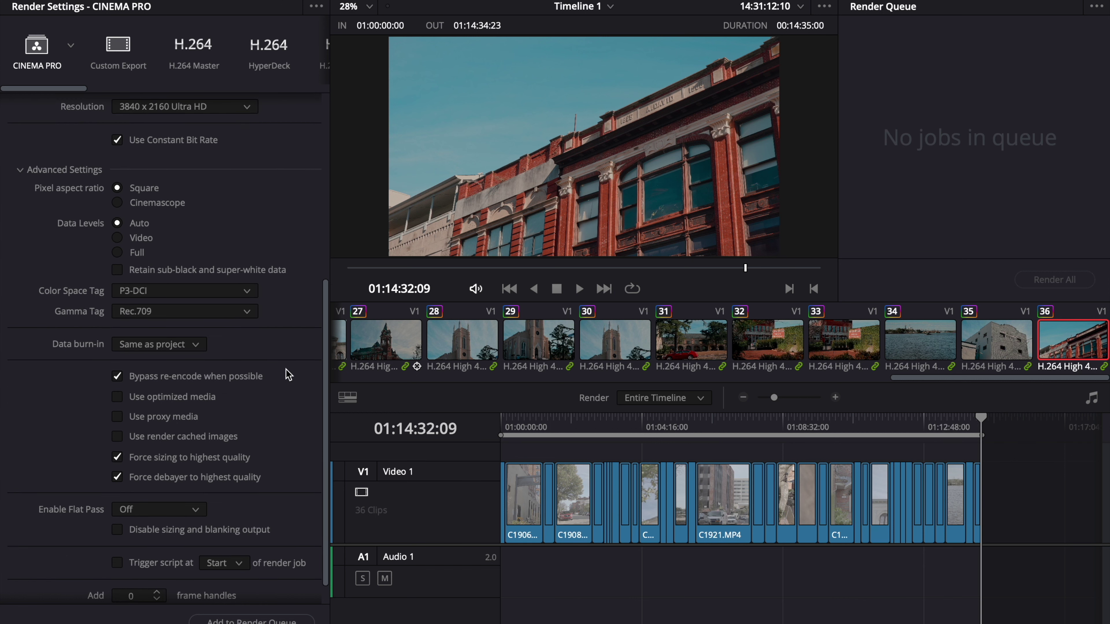
pyautogui.scroll(-1, 312, 387)
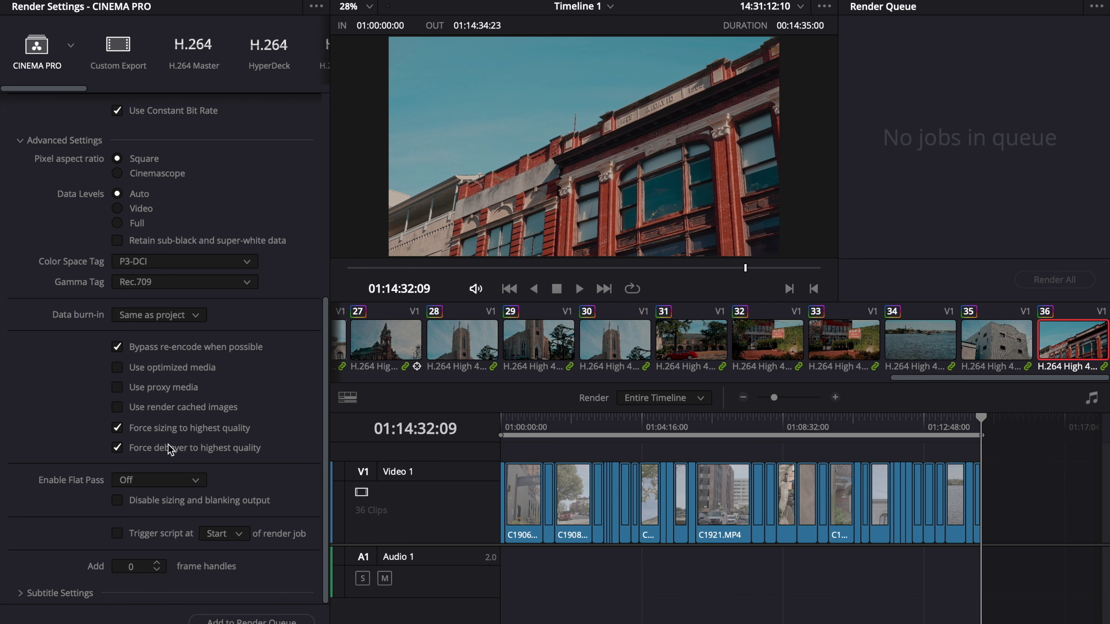
pyautogui.scroll(10, 296, 197)
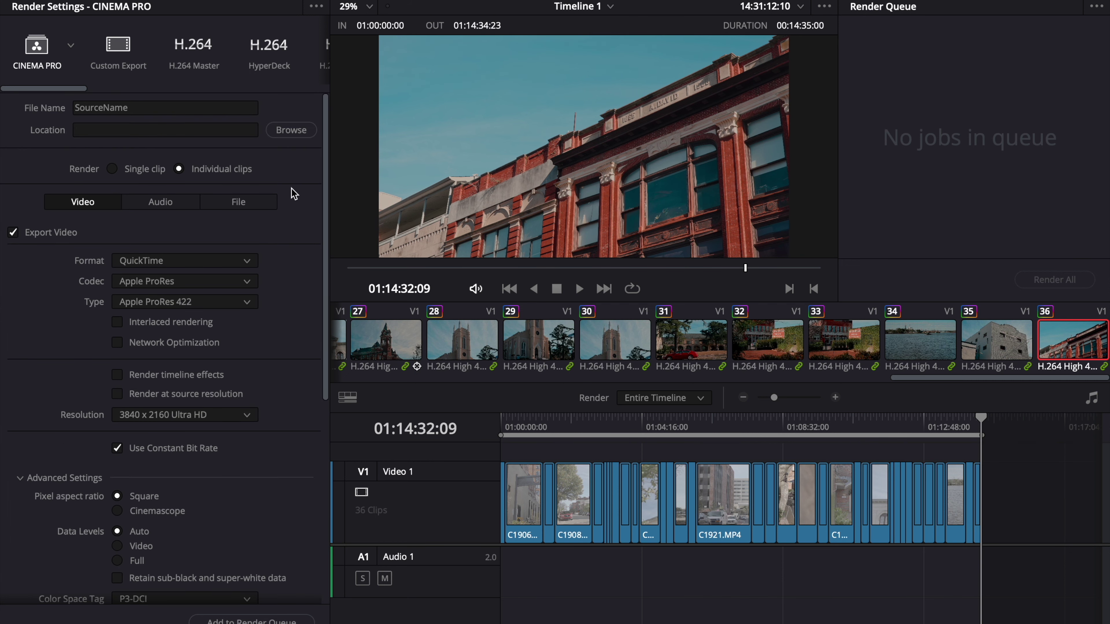
# - Set the render location to a new folder named Picture Lock inside the Wilmington folder on Vol. 4
pyautogui.click(297, 133)
pyautogui.scroll(-1, 302, 306)
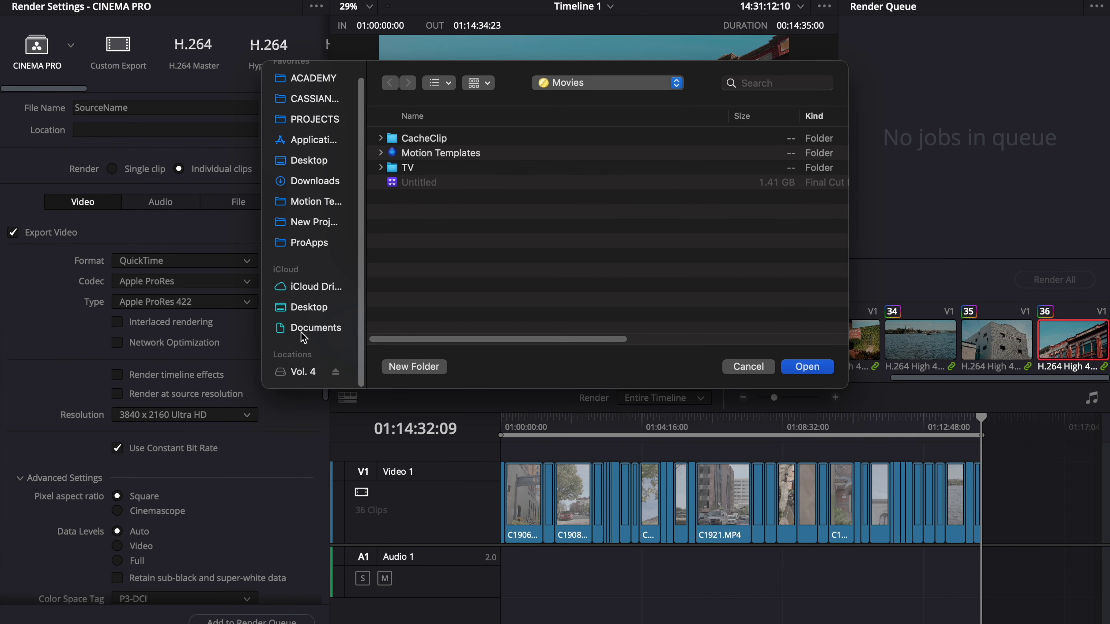
pyautogui.click(297, 373)
pyautogui.doubleClick(422, 197)
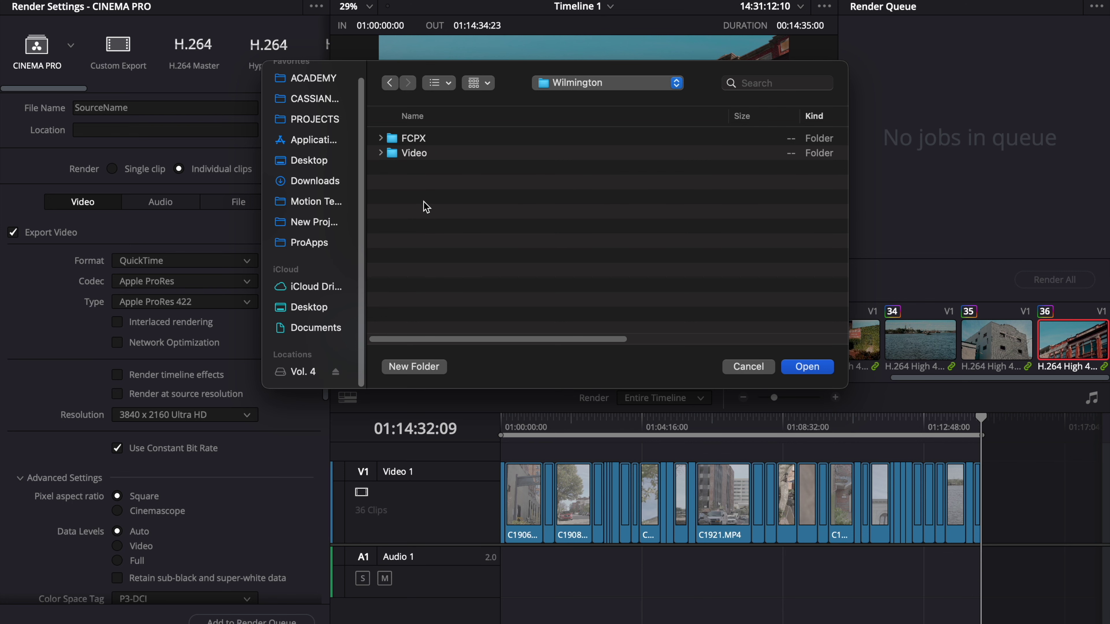
pyautogui.click(412, 369)
pyautogui.write('Picture Lock')
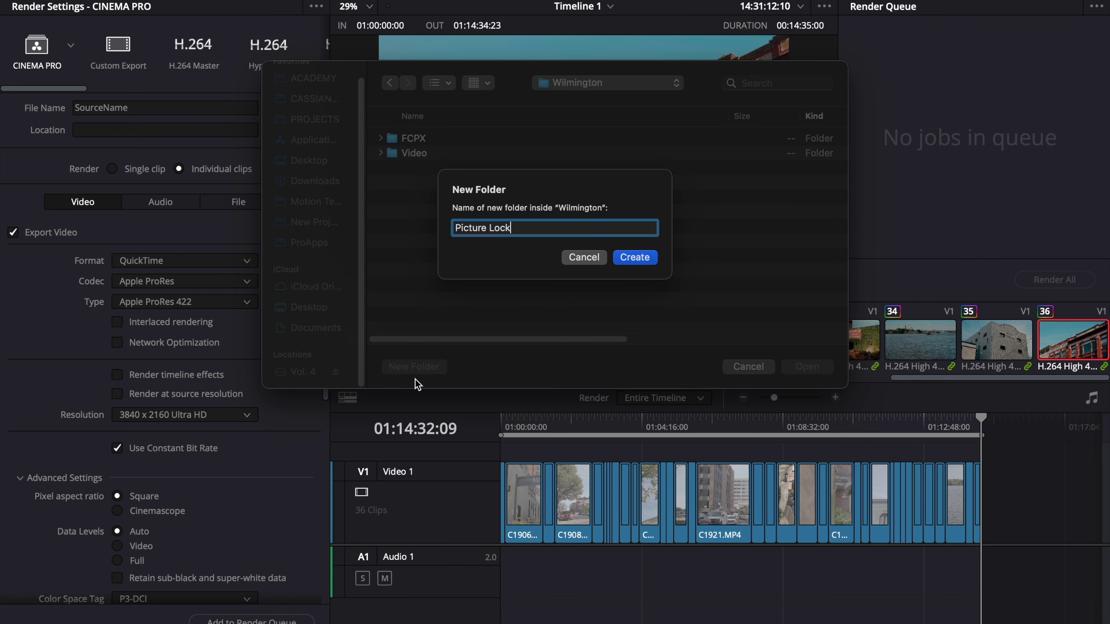
pyautogui.press('Return')
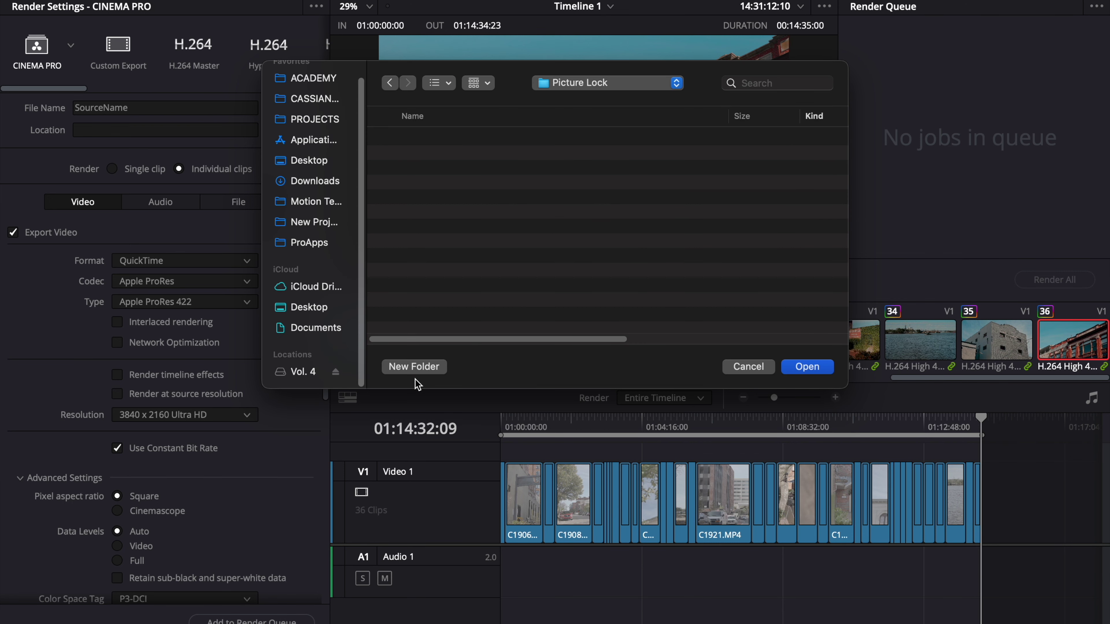
pyautogui.click(816, 368)
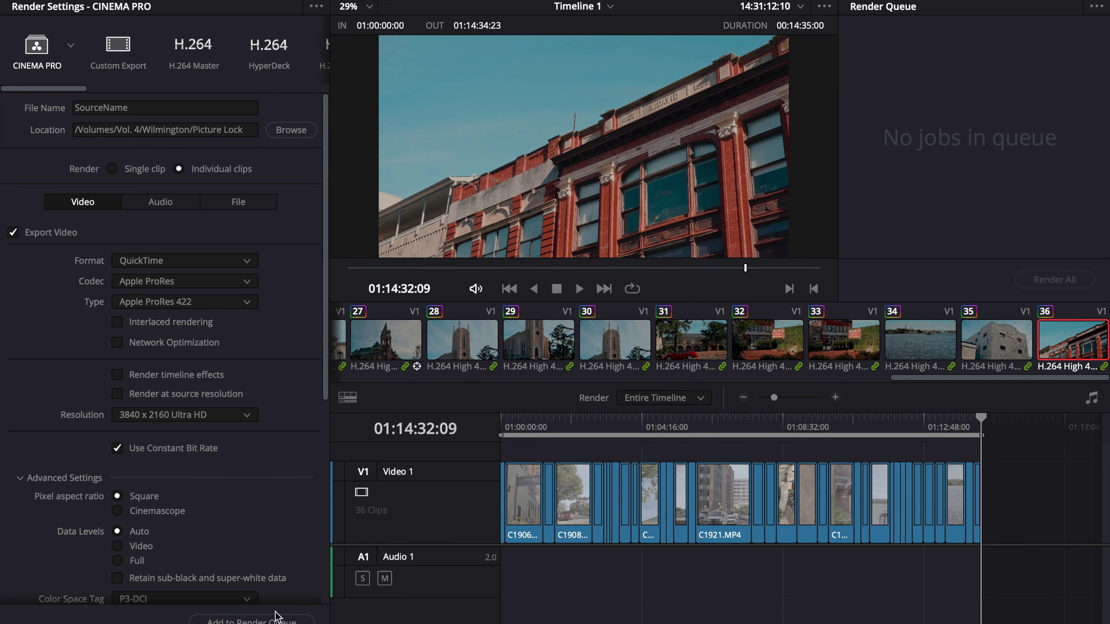